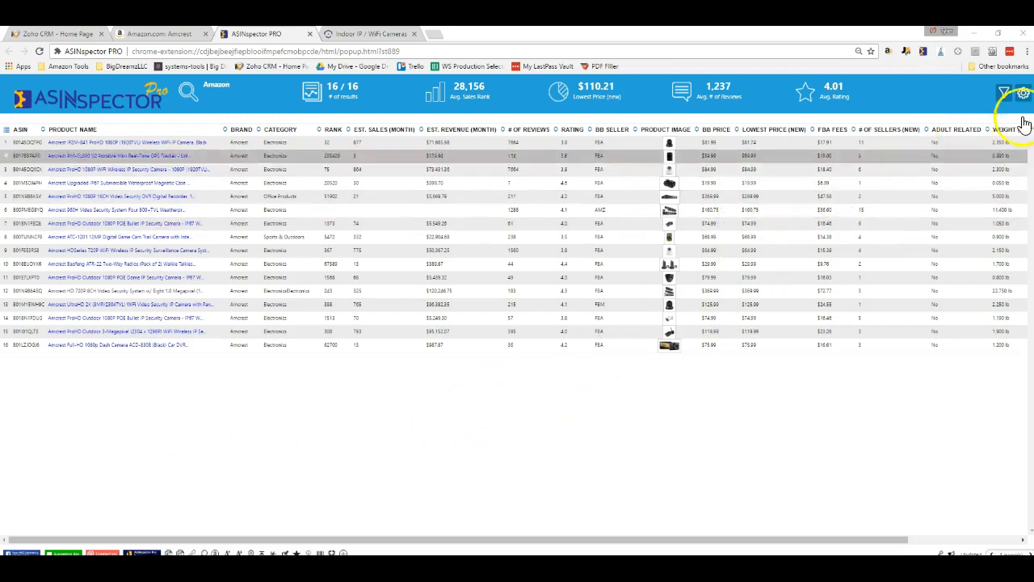
Switch to the Price Checker Template v1 workbook in Excel and review its column headers from Manufacturer Name to MAP.
left_click_drag(1033, 36, 464, 84)
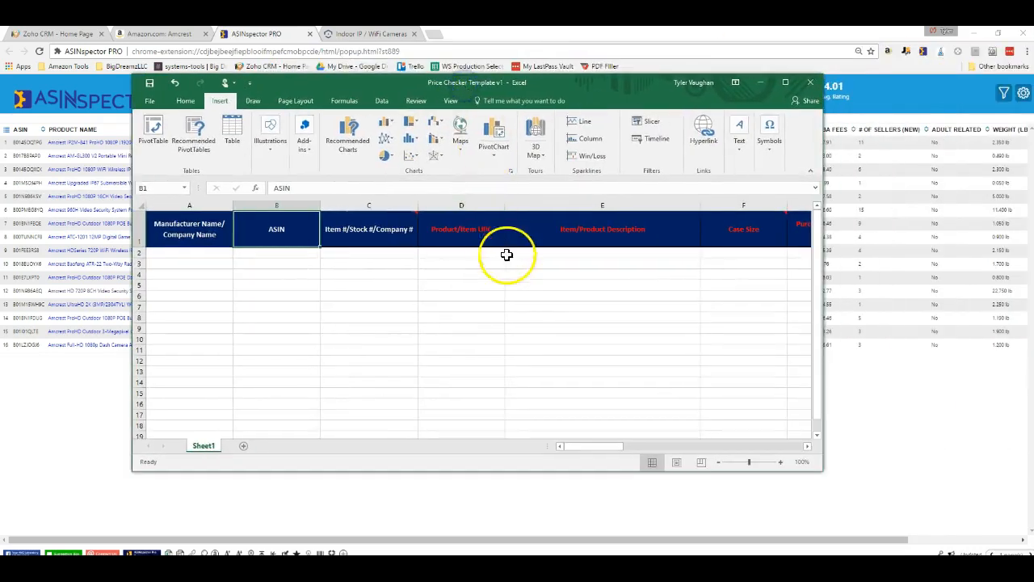
left_click(784, 84)
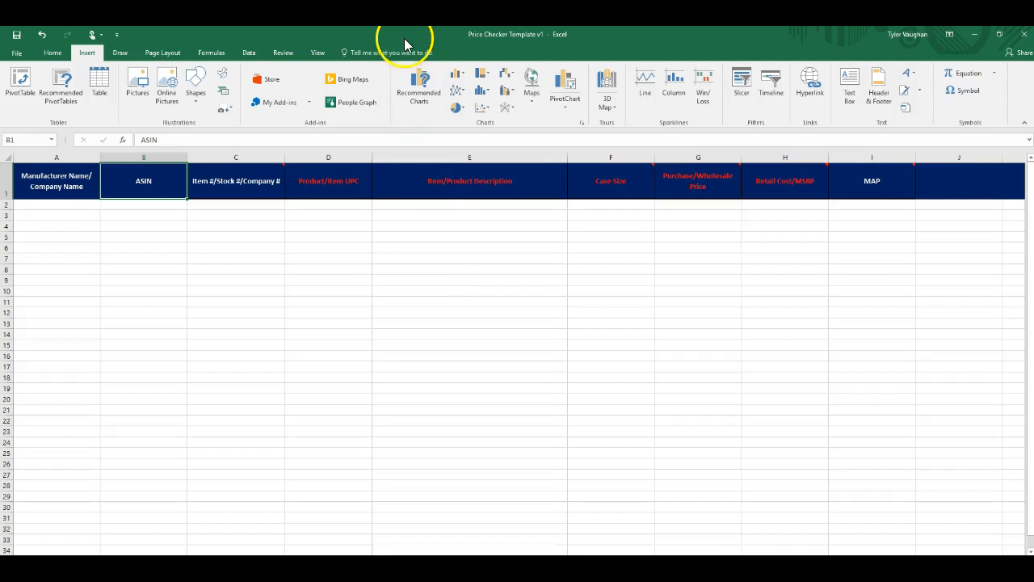
left_click_drag(403, 40, 407, 81)
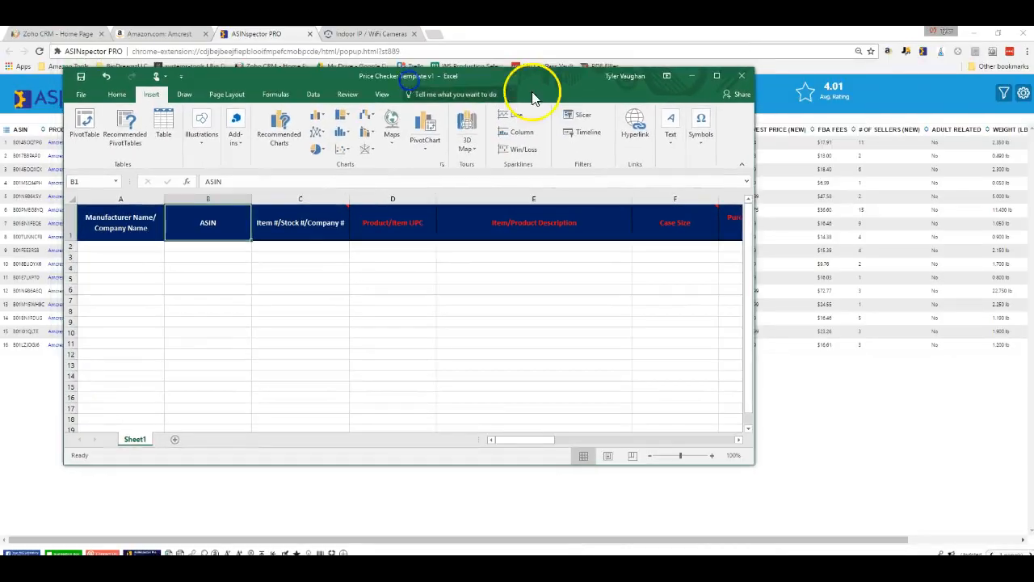
left_click(692, 75)
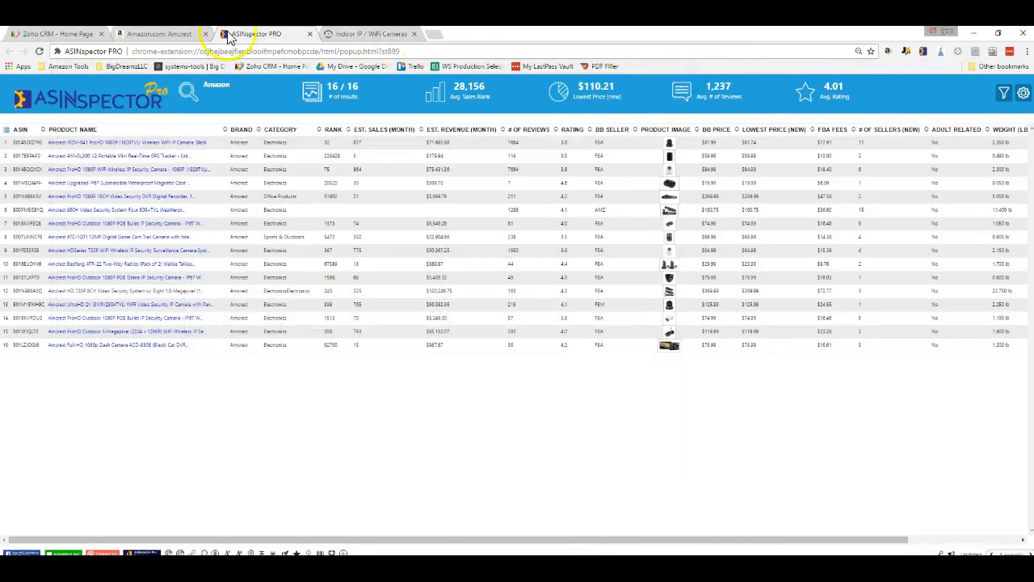
Switch to the Amcrest vendor record in Zoho CRM and review its Amazon storefront link and ordering portal details.
left_click(61, 34)
right_click(416, 249)
left_click(429, 213)
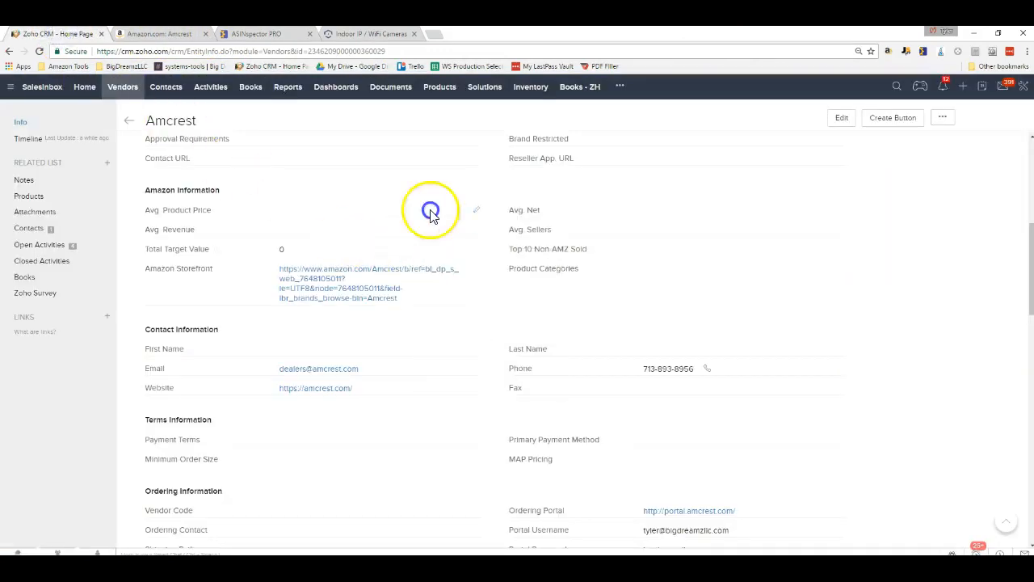
scroll(441, 238, "down", 1)
scroll(444, 244, "down", 1)
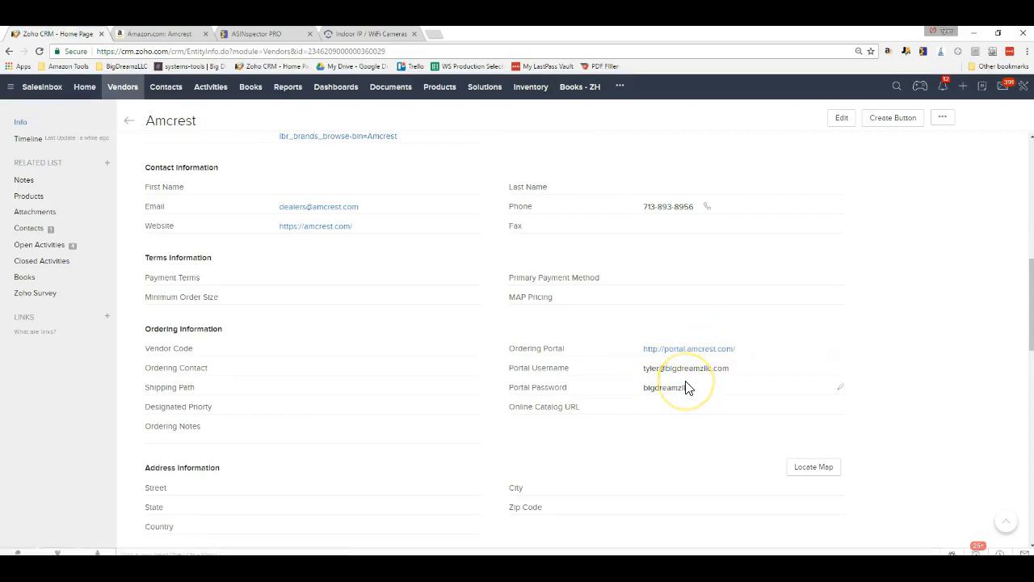
scroll(686, 385, "up", 2)
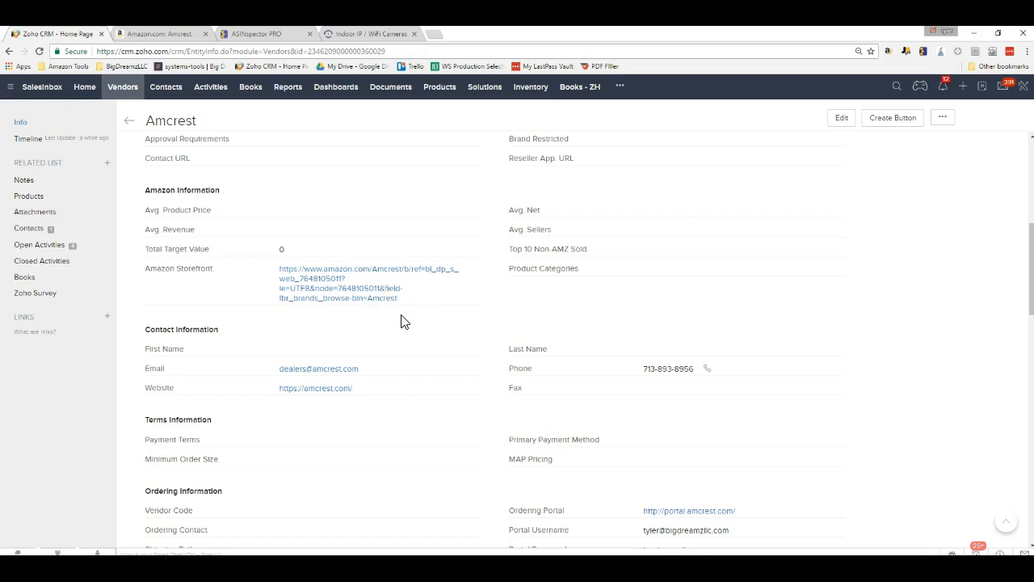
scroll(402, 322, "down", 1)
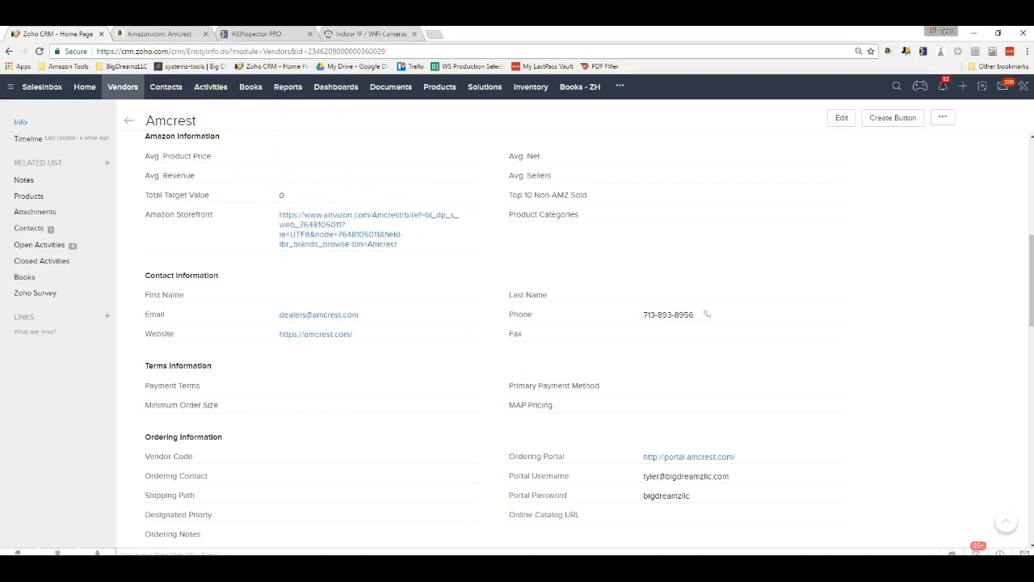
Switch to the Amcrest dealer portal, go to its home page and check the product categories.
left_click(373, 33)
scroll(315, 179, "up", 3)
scroll(271, 173, "up", 6)
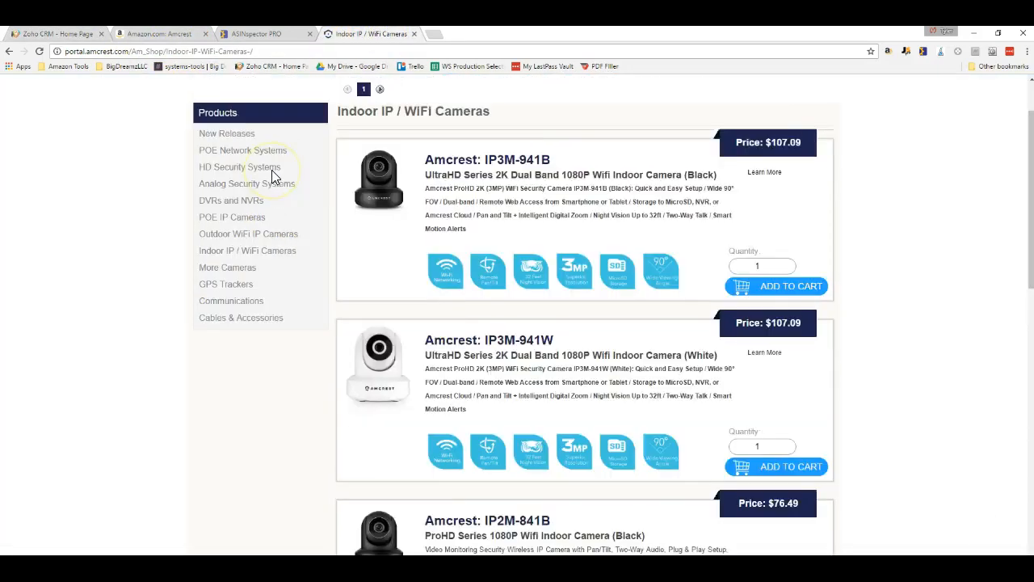
left_click(246, 145)
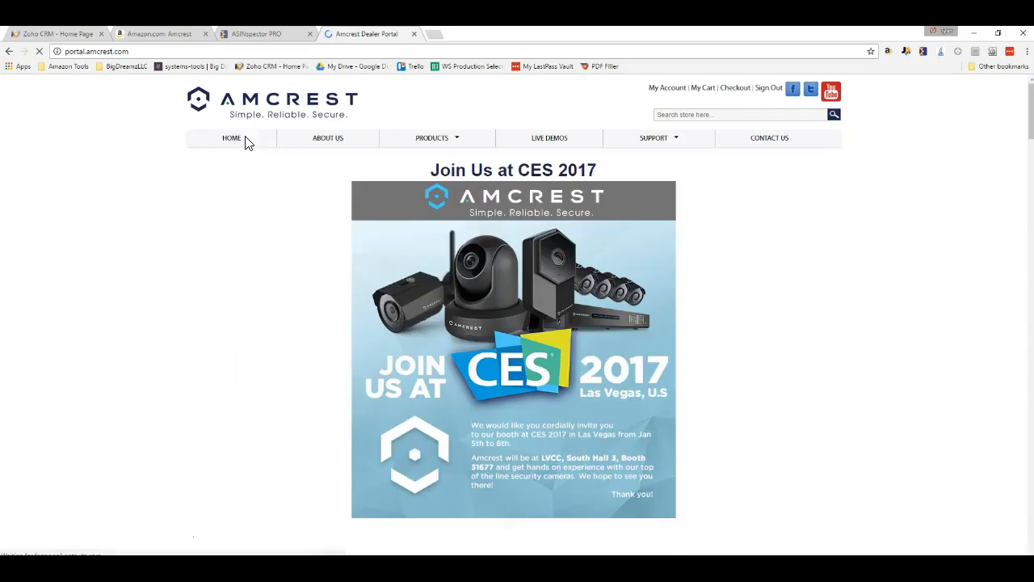
left_click(442, 141)
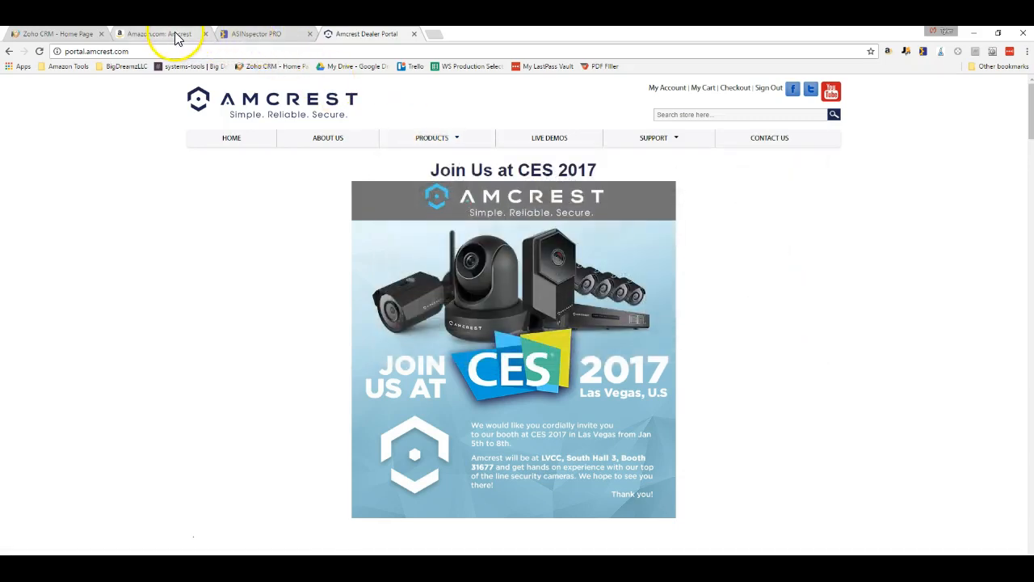
Revisit the Amcrest vendor record, and view the best-selling products on Amcrest's Amazon storefront.
left_click(83, 36)
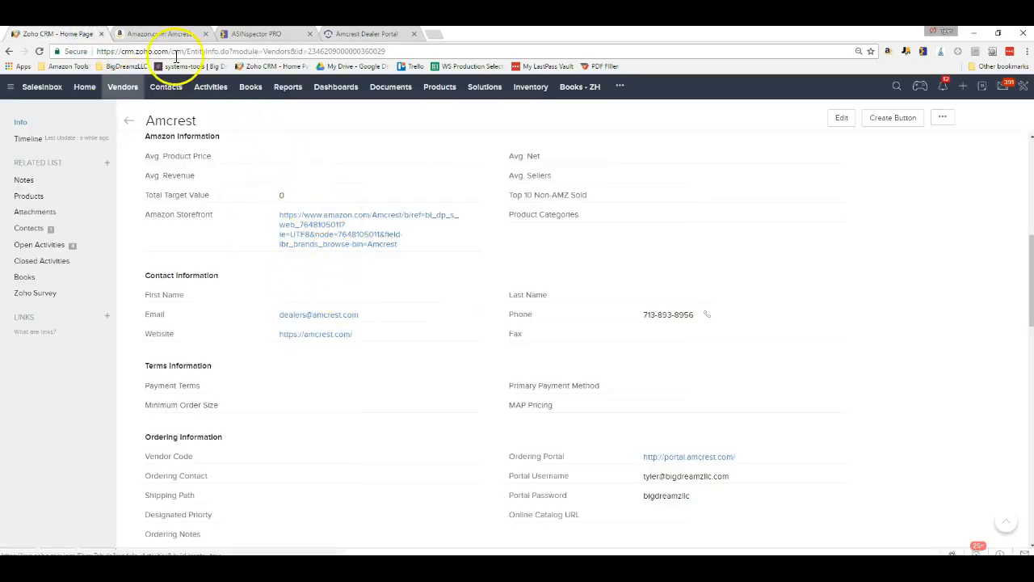
left_click(168, 36)
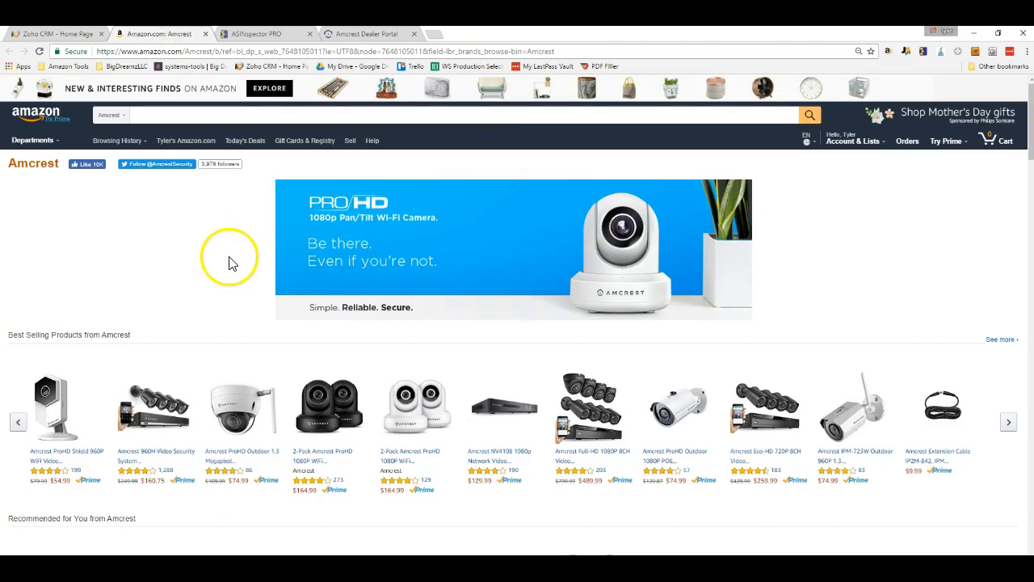
scroll(201, 254, "down", 2)
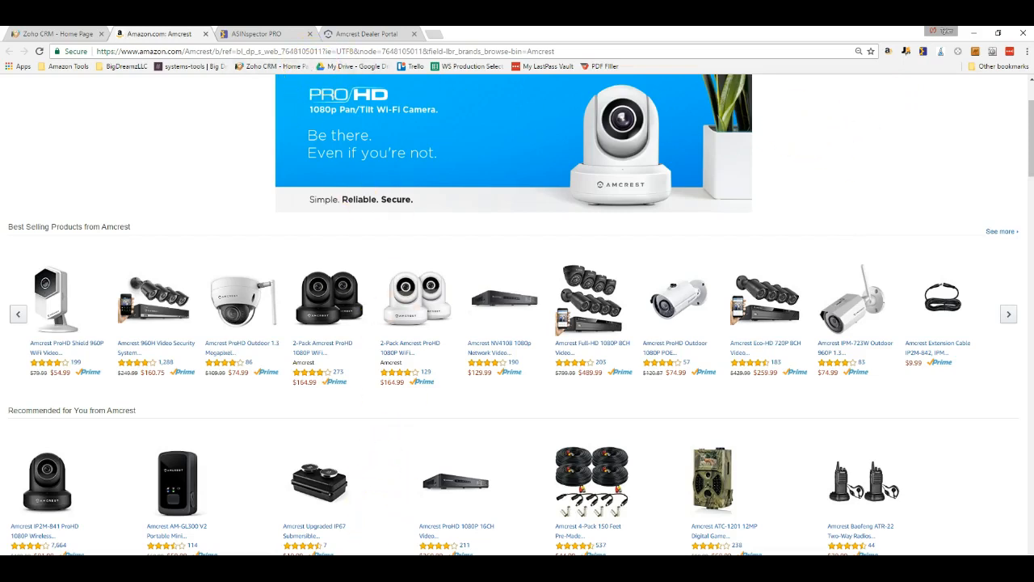
Bring up the price checker workbook full screen to review its required columns, and return to the Amazon storefront.
left_click(351, 566)
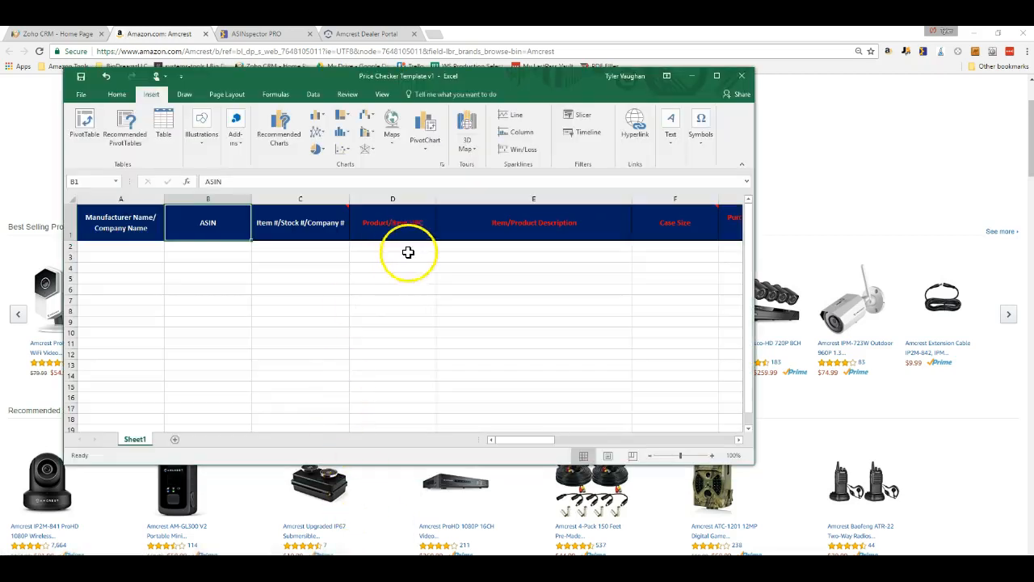
left_click(716, 75)
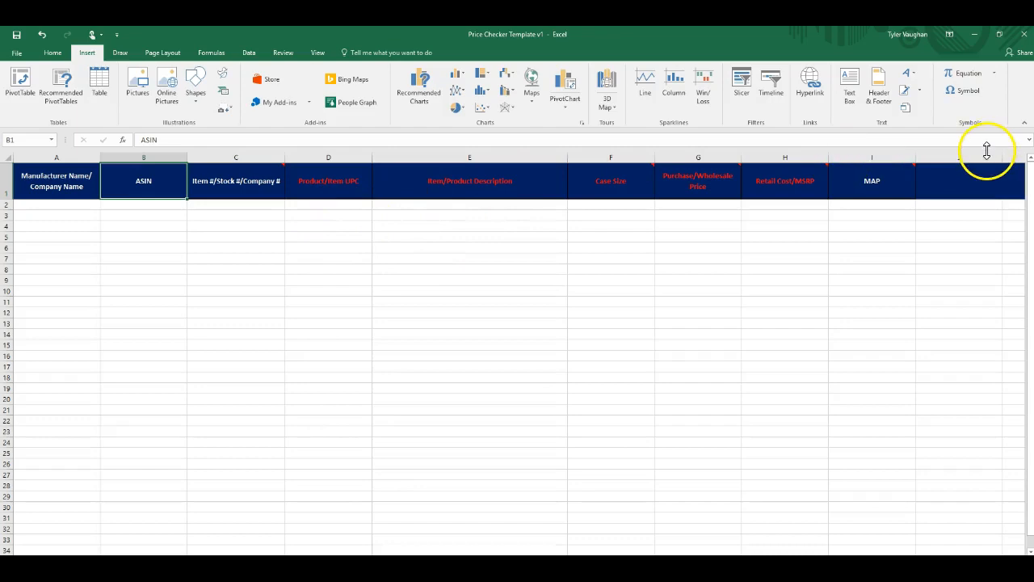
left_click(974, 34)
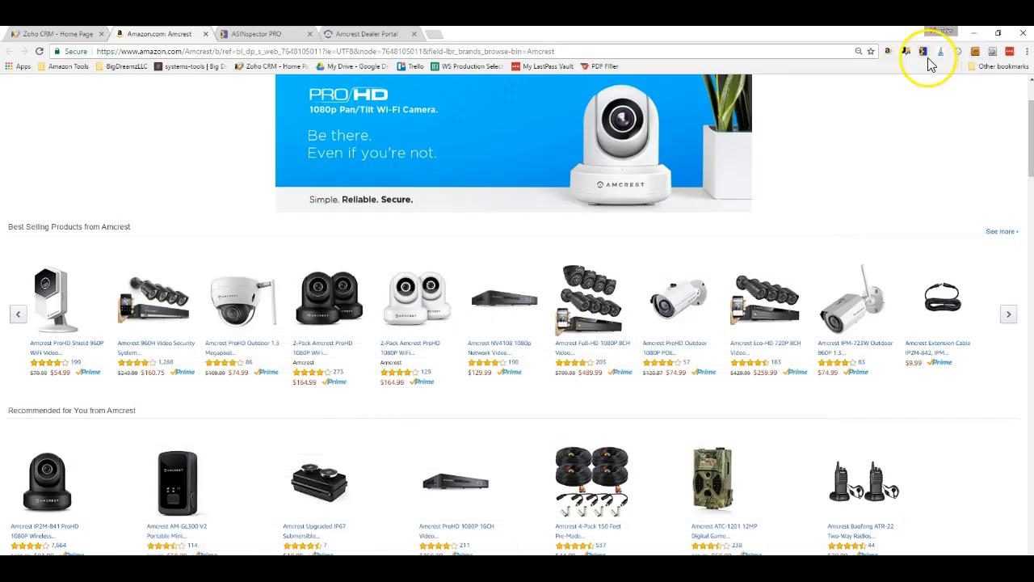
Run ASINspector PRO on the Amcrest storefront and load the next page of product results.
left_click(925, 55)
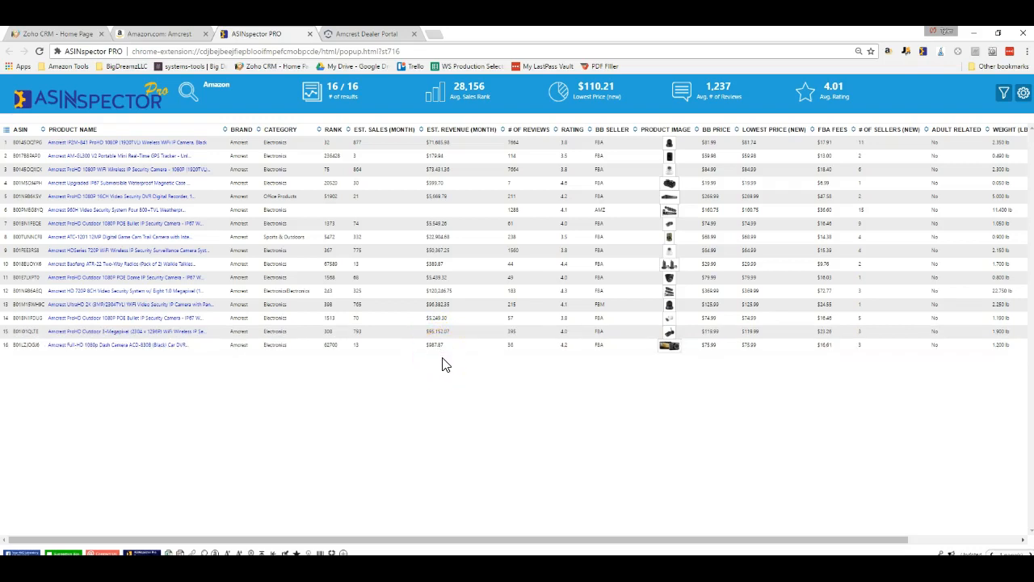
left_click(344, 554)
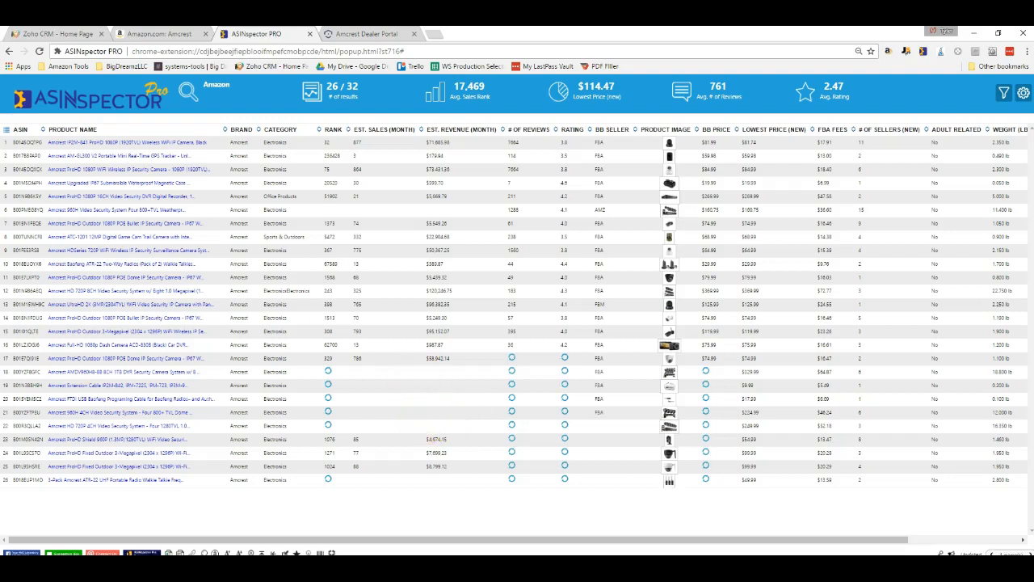
Look through the Amcrest product listings on the Amazon storefront down to the result page navigation.
left_click(181, 38)
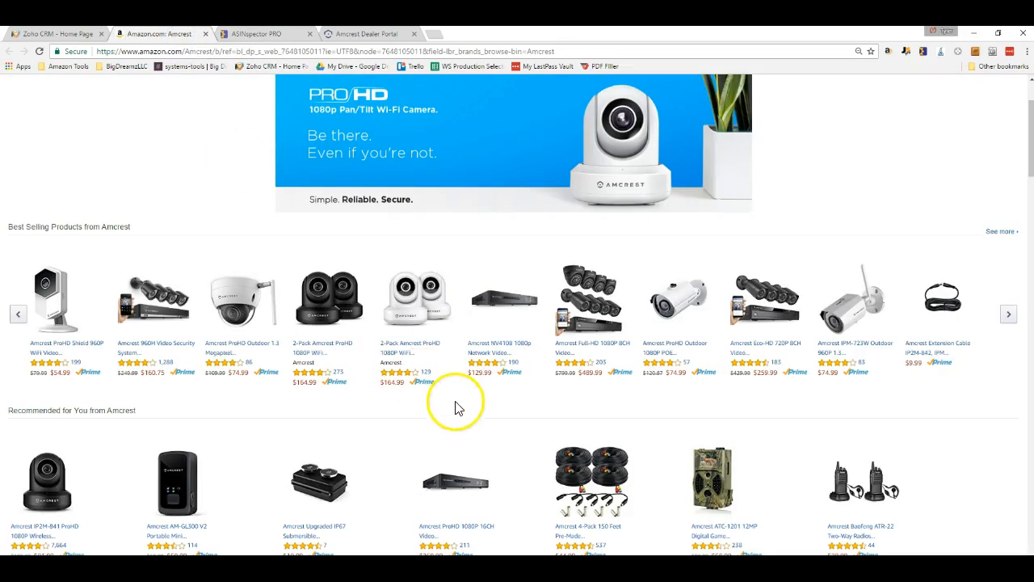
scroll(456, 408, "down", 3)
scroll(466, 410, "down", 10)
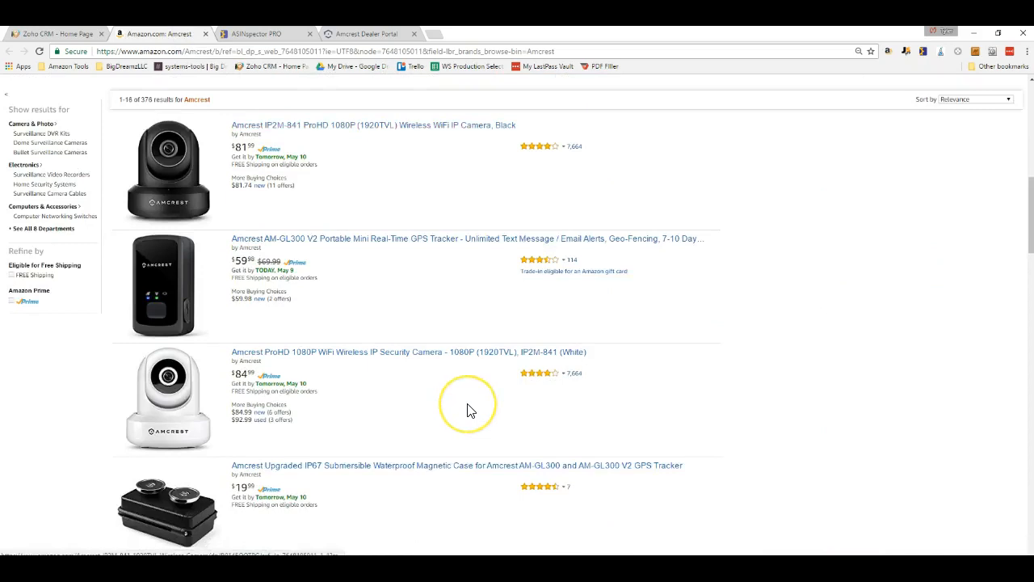
scroll(467, 413, "down", 12)
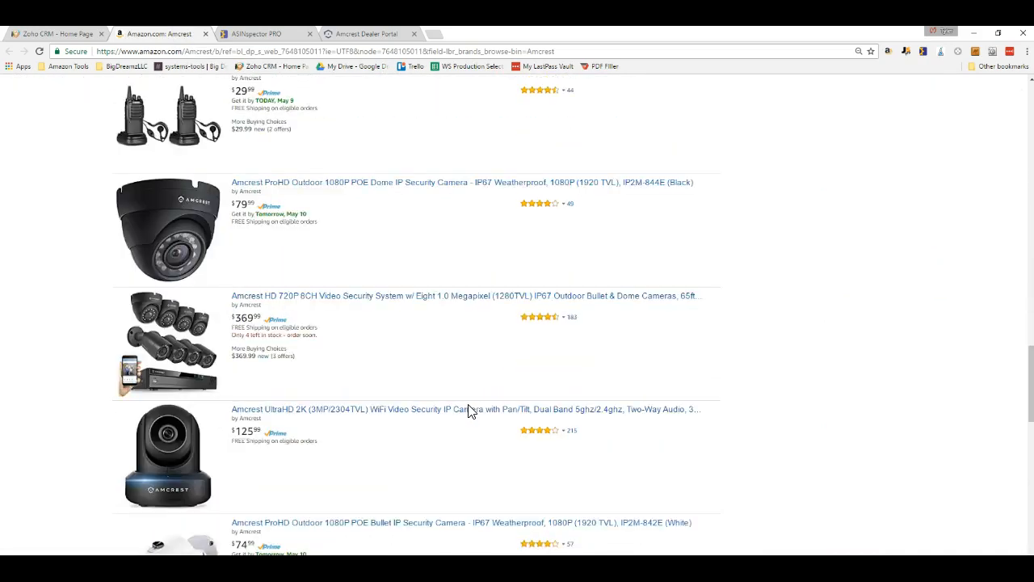
scroll(469, 412, "up", 2)
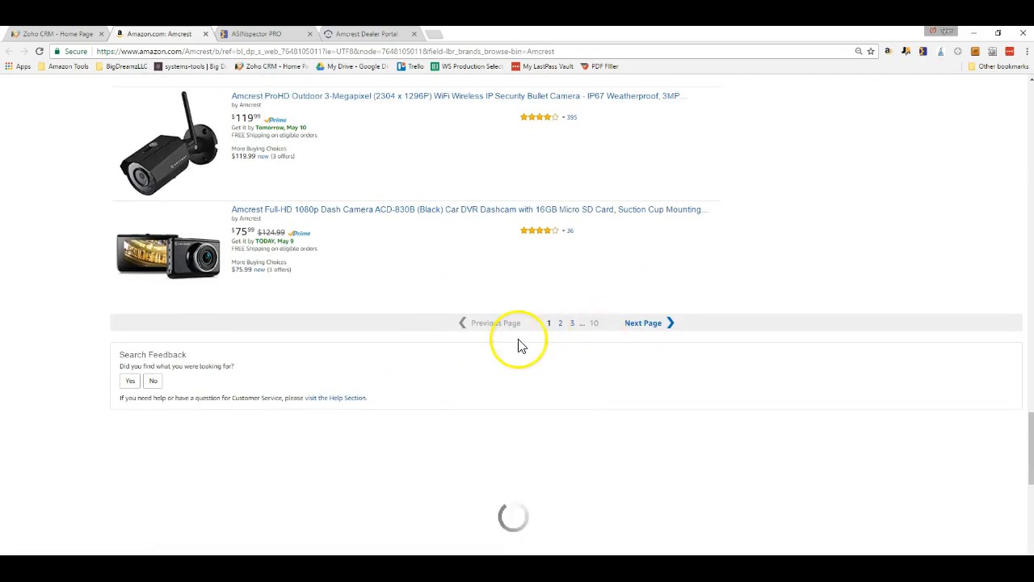
scroll(485, 348, "up", 2)
scroll(483, 349, "up", 20)
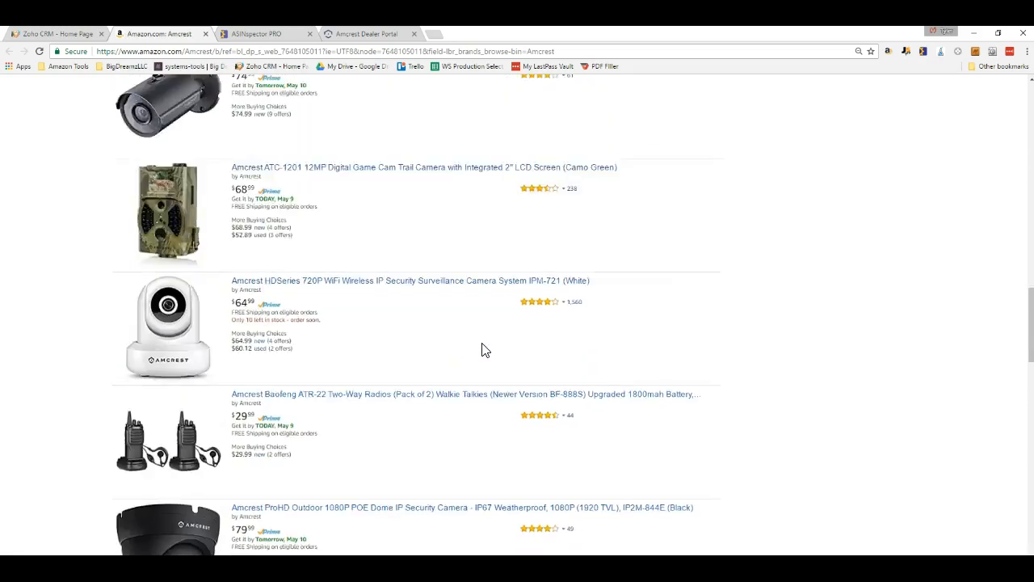
scroll(483, 349, "up", 5)
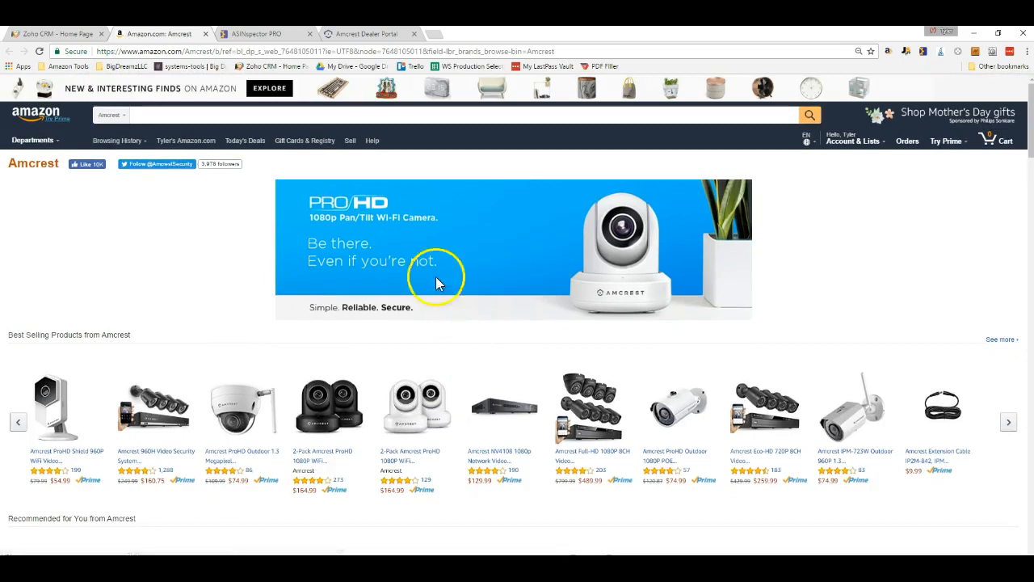
Return to the ASINspector PRO results and examine the estimated revenue and number of sellers of the added products.
left_click(255, 37)
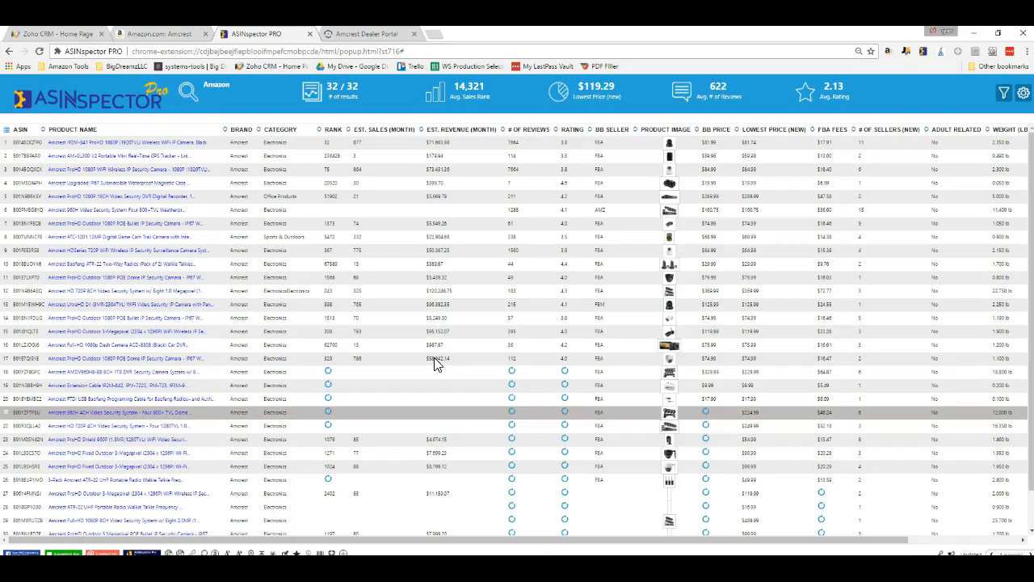
scroll(436, 359, "down", 1)
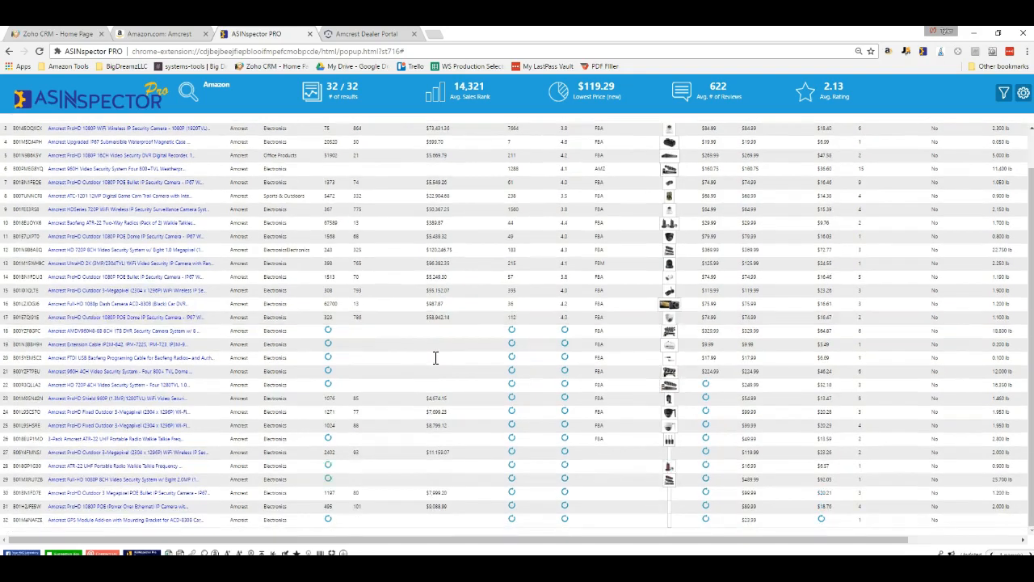
left_click(433, 447)
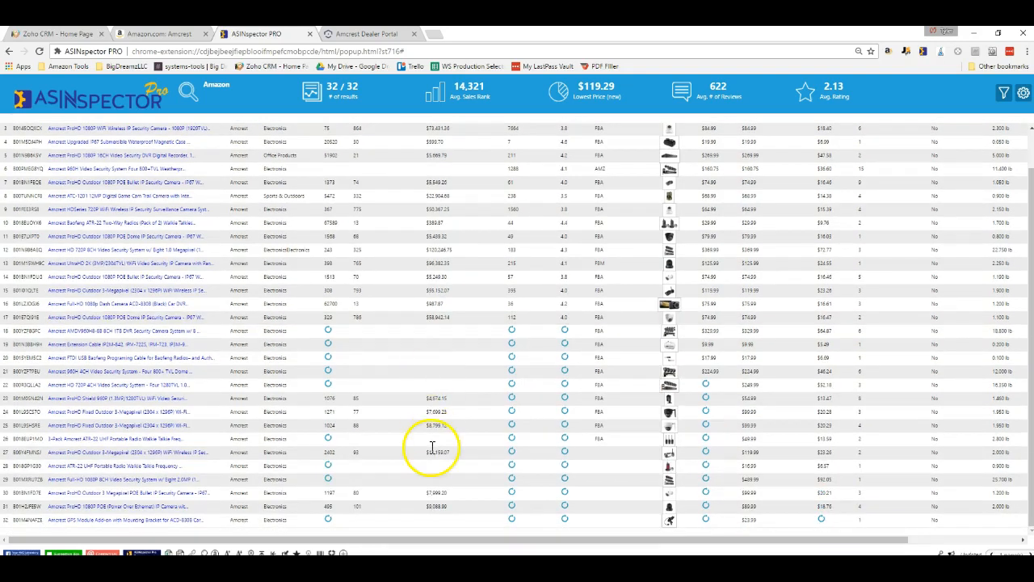
left_click(430, 442)
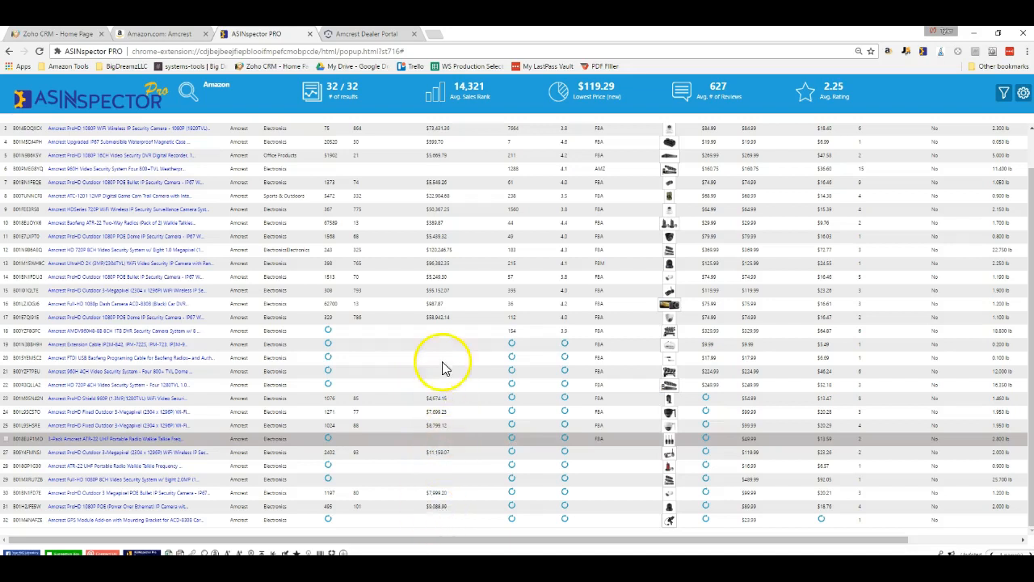
left_click(447, 455)
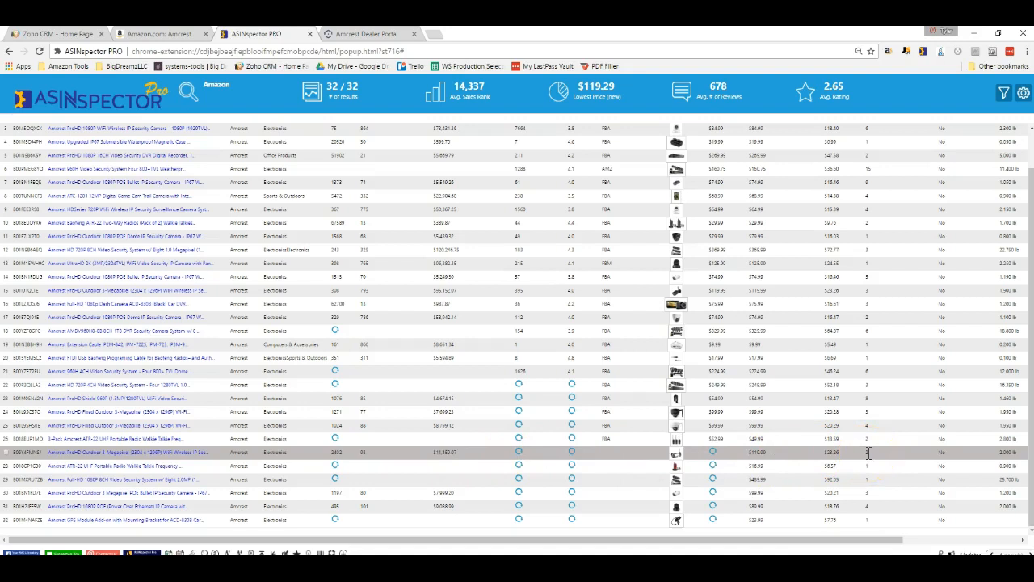
left_click_drag(869, 454, 865, 452)
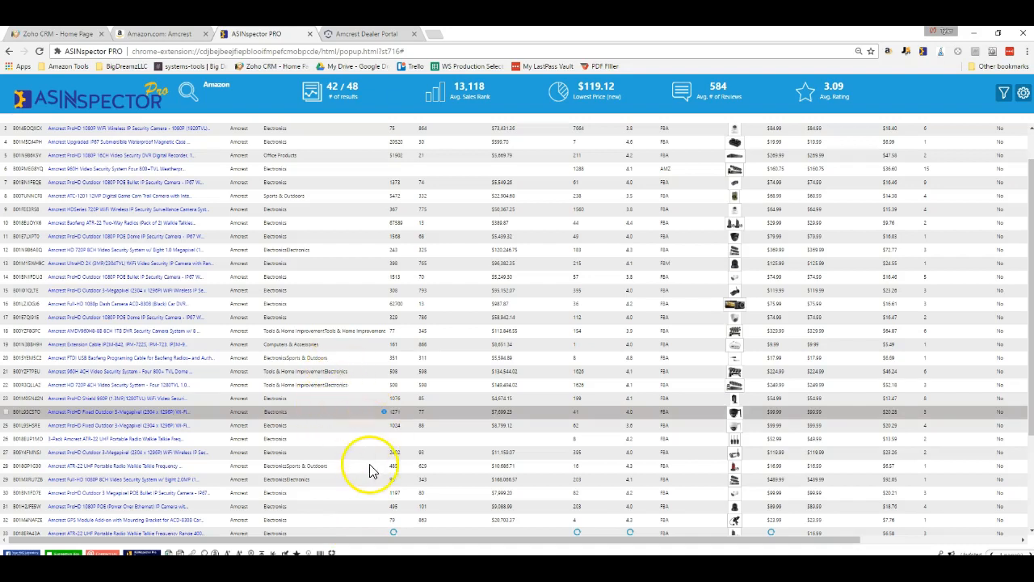
Review the estimated revenue and names of the further Amcrest products down to the end of the ASINspector results.
scroll(374, 469, "down", 3)
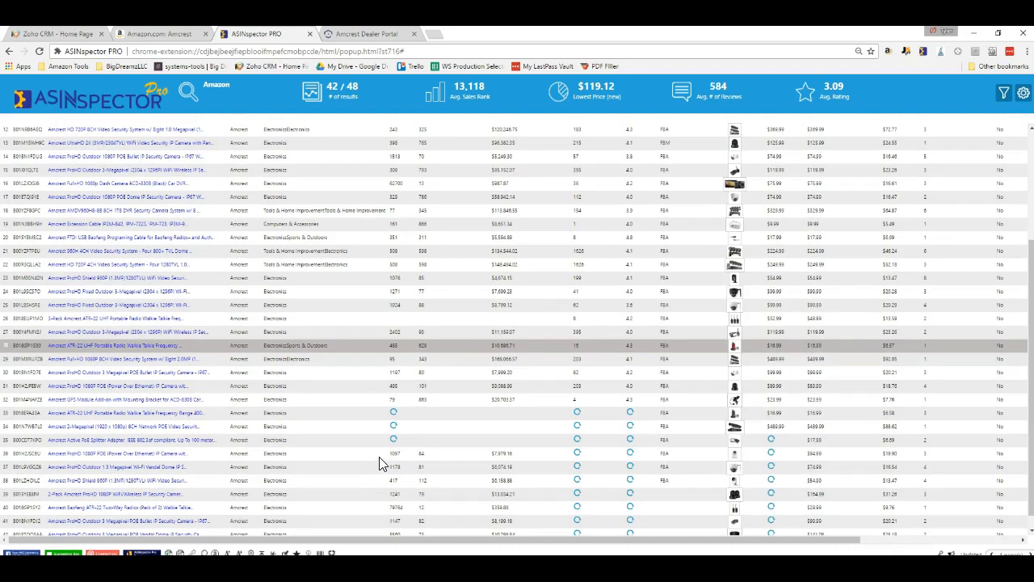
scroll(380, 463, "down", 3)
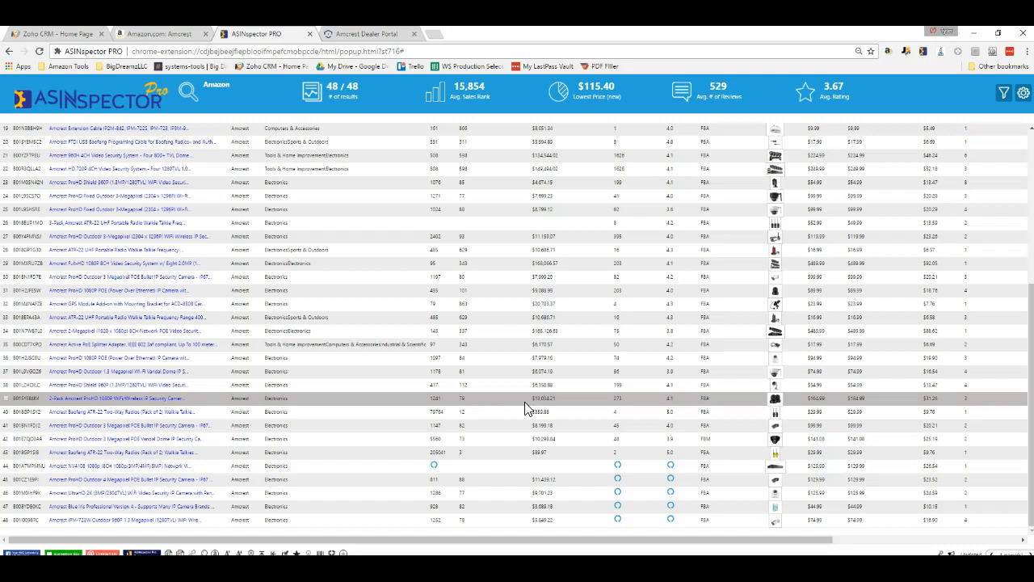
left_click(562, 169)
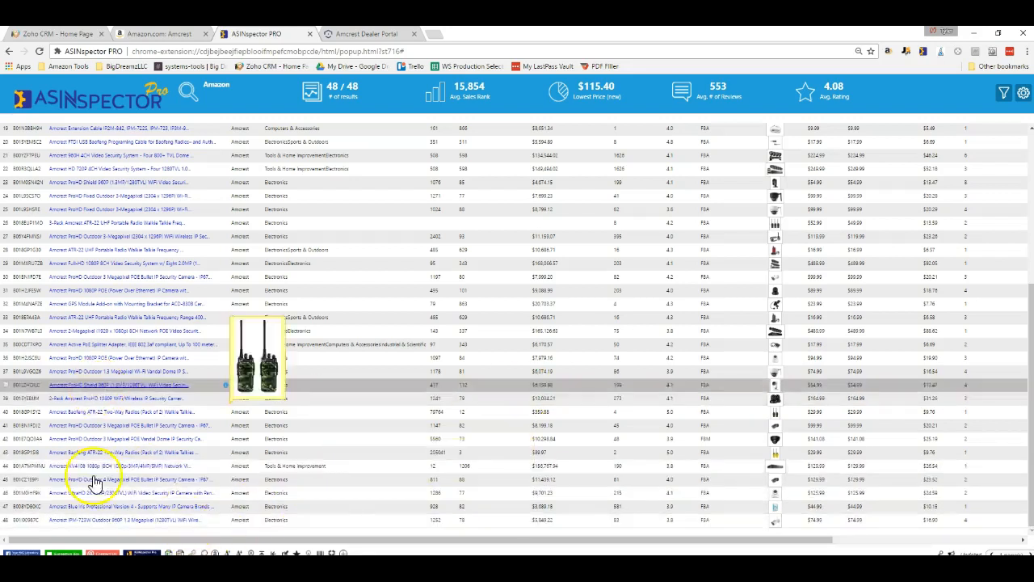
scroll(20, 157, "up", 5)
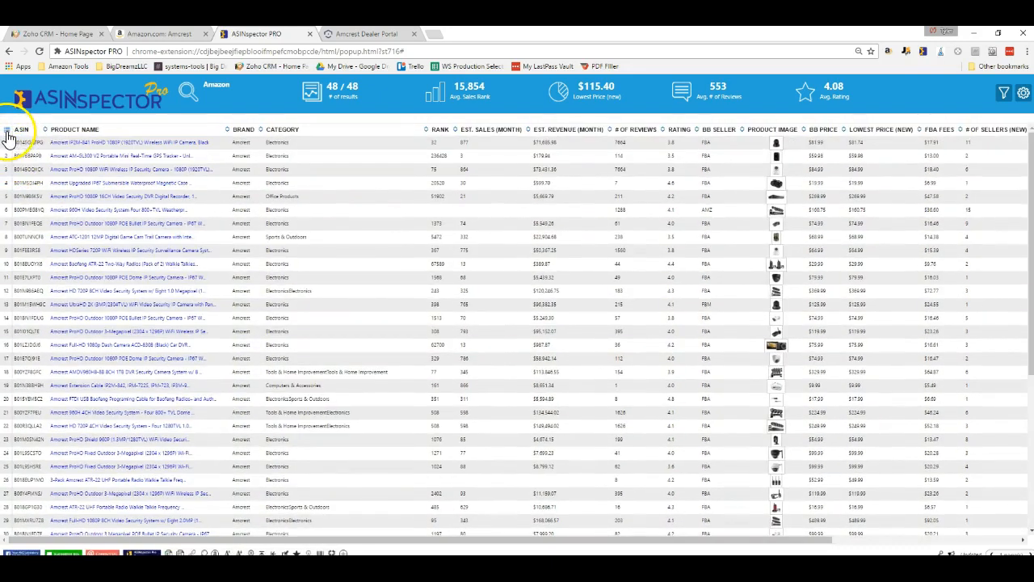
Select all the ASINspector results, export them to a spreadsheet, and open the exported file in Excel with editing enabled.
left_click(7, 131)
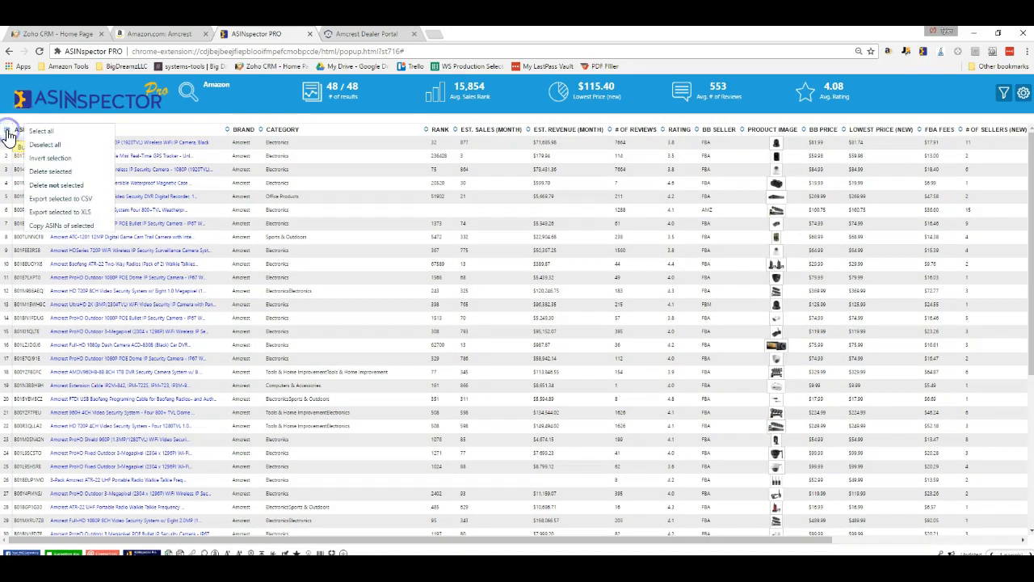
left_click(55, 132)
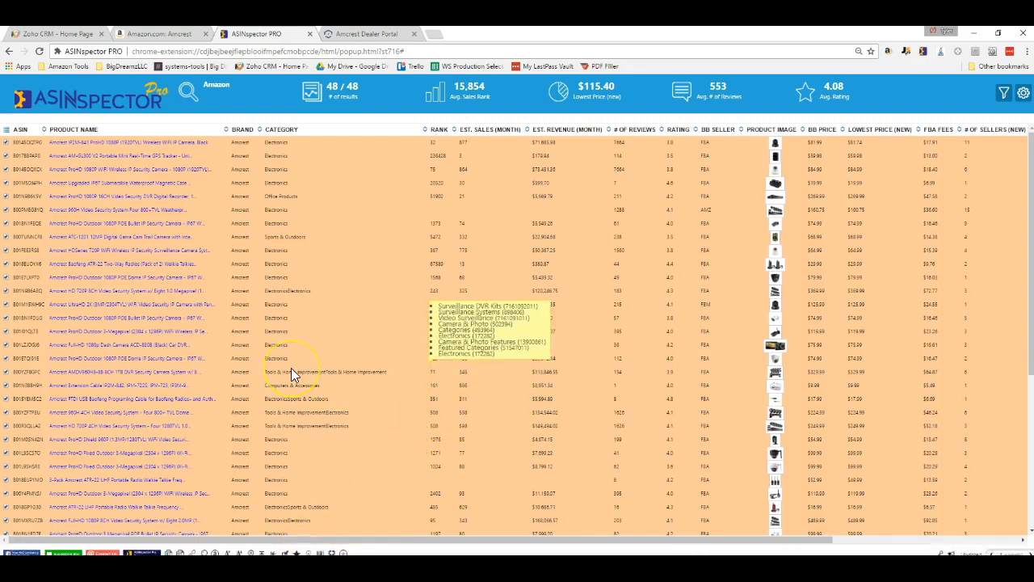
scroll(283, 388, "down", 3)
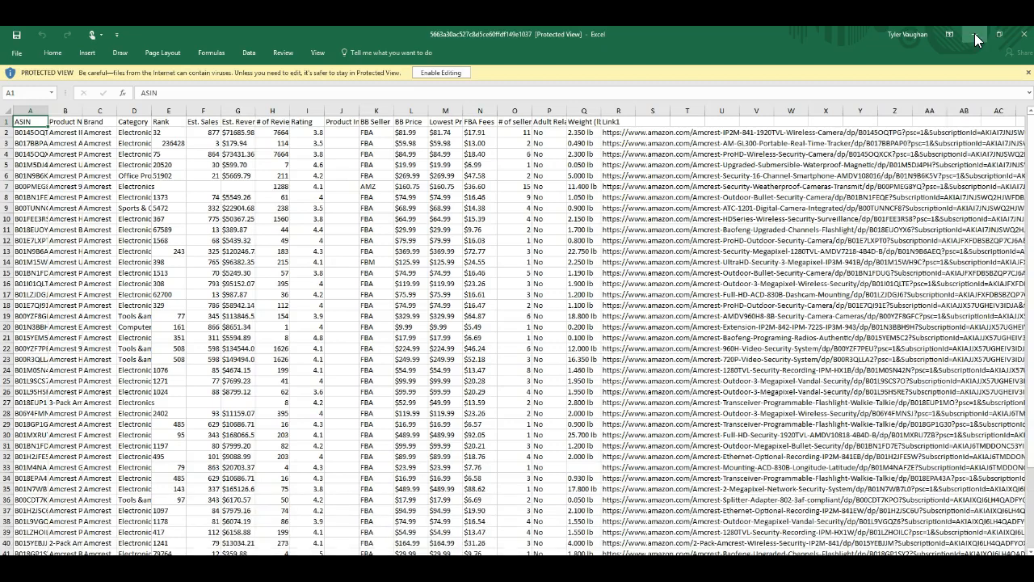
left_click(441, 73)
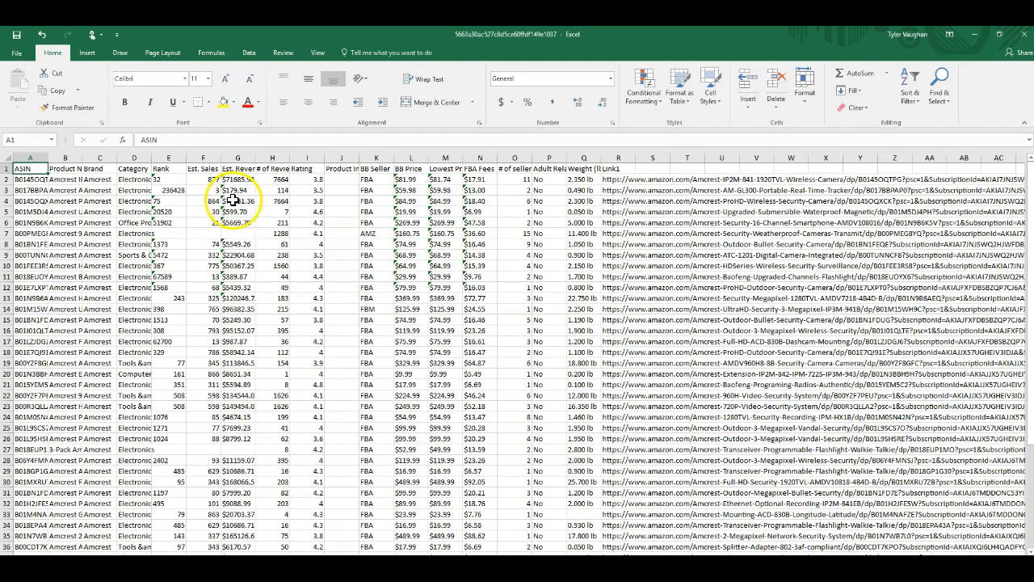
Widen all columns and increase the height of all rows in the exported product sheet.
left_click(8, 168)
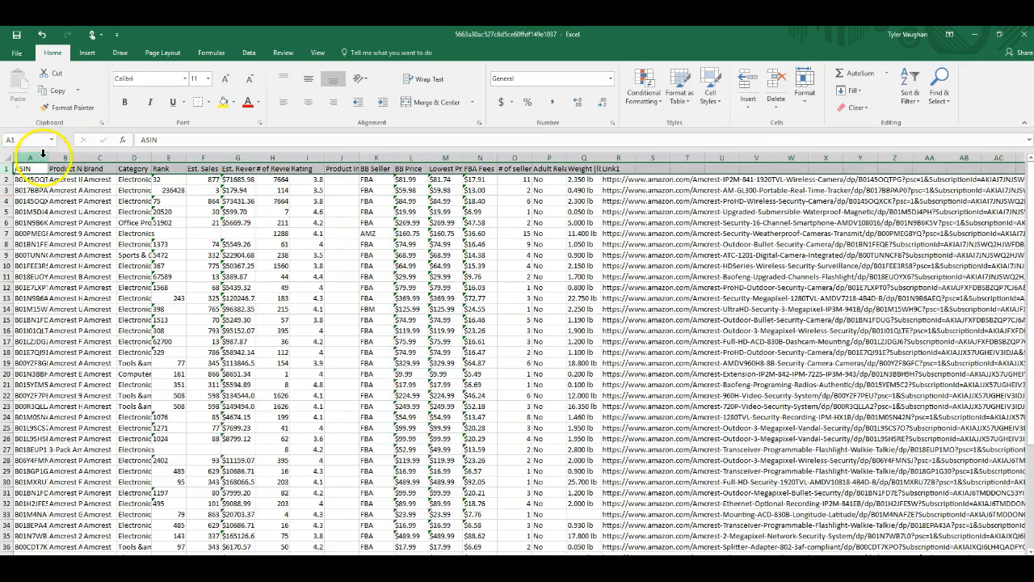
left_click_drag(48, 157, 85, 155)
left_click(7, 158)
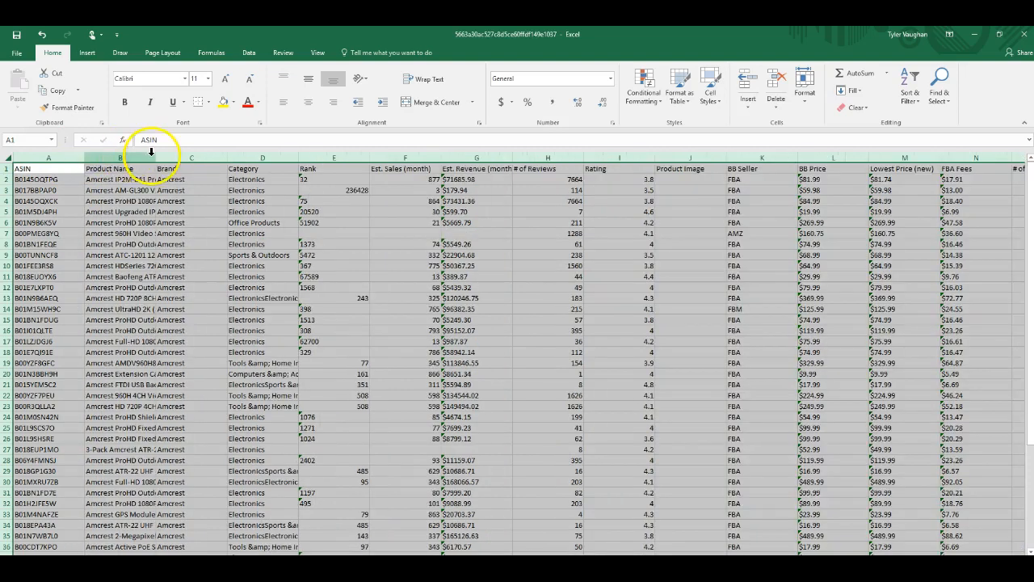
left_click_drag(9, 174, 10, 193)
Wrap the text of header row 1 and center it both horizontally and vertically.
left_click(11, 180)
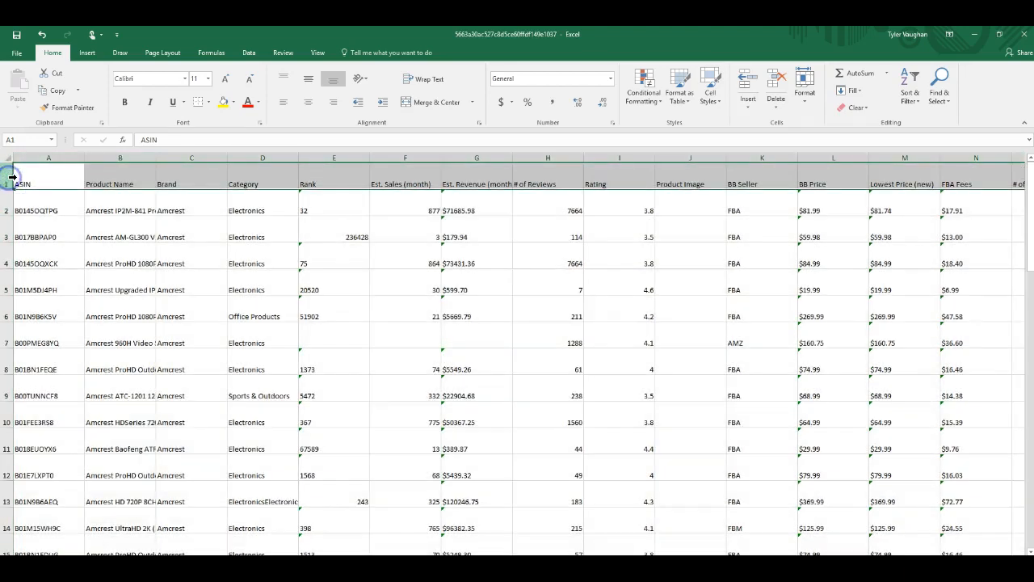
left_click(419, 83)
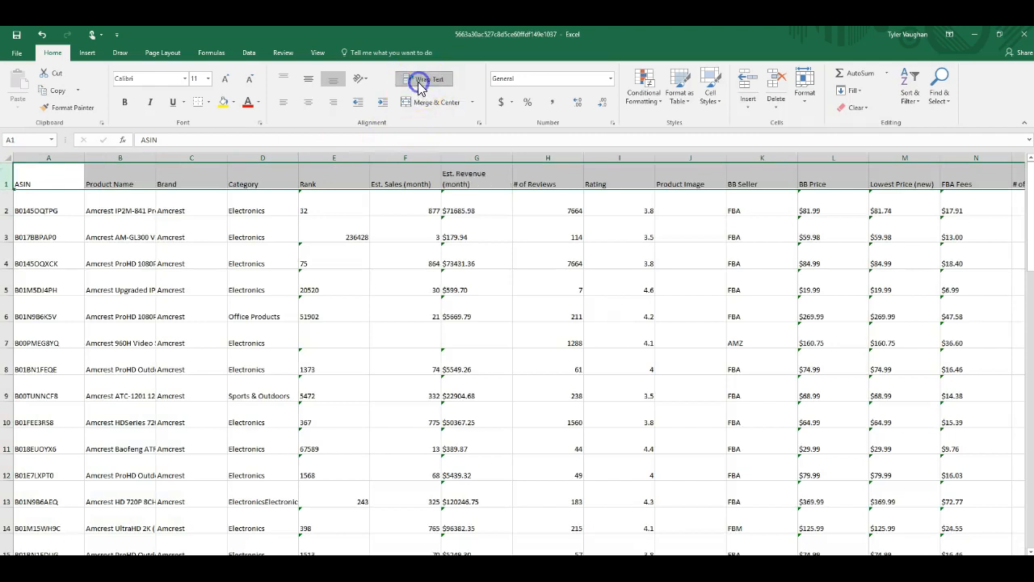
left_click(334, 102)
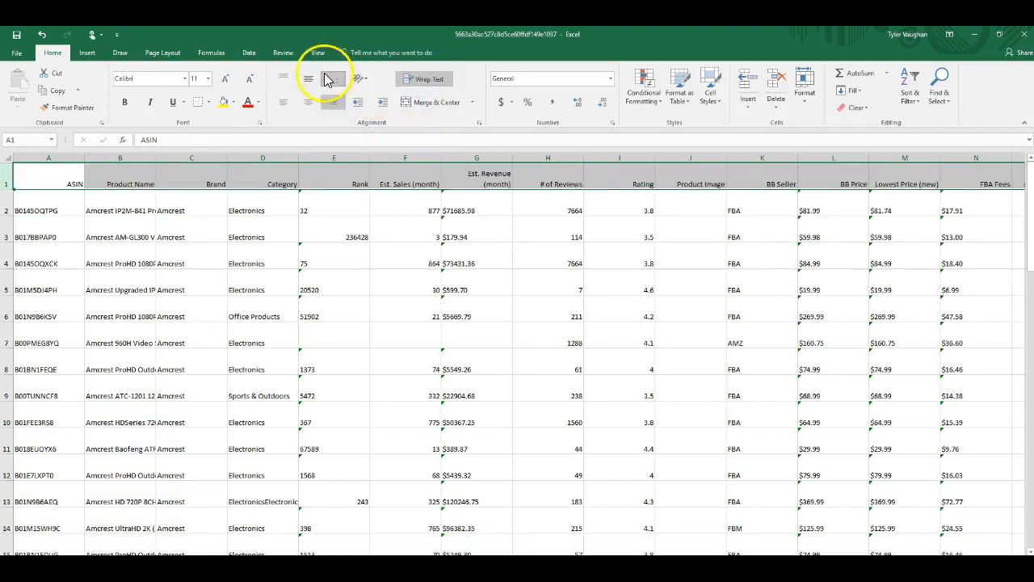
left_click(308, 78)
left_click(309, 101)
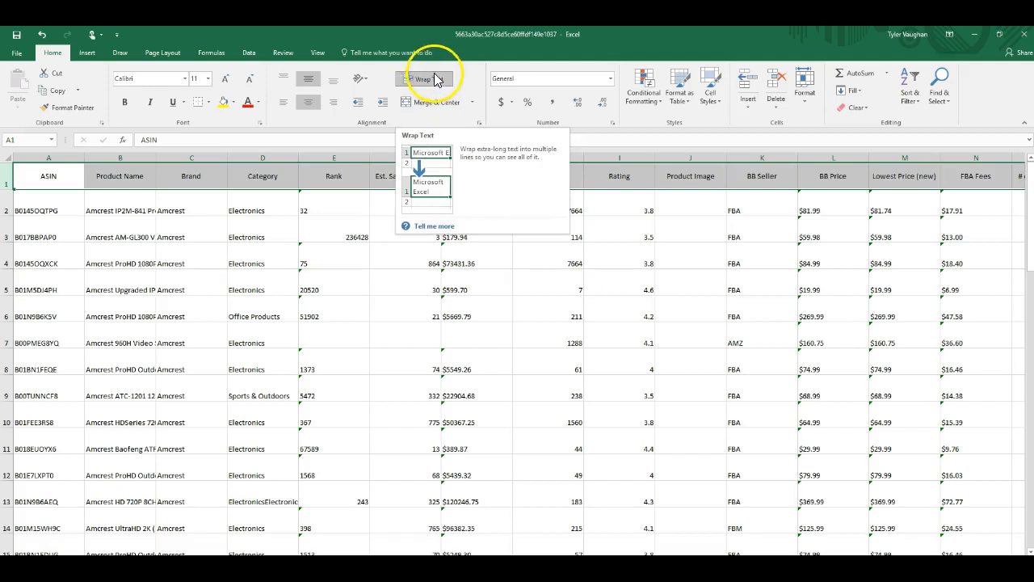
Freeze the top row of the product sheet.
left_click(315, 52)
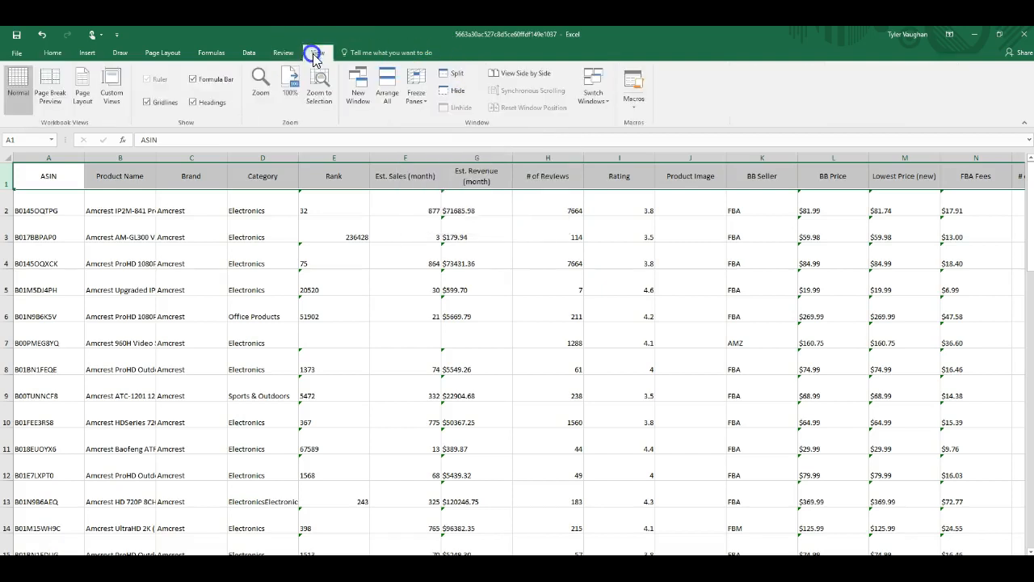
left_click(412, 92)
left_click(439, 162)
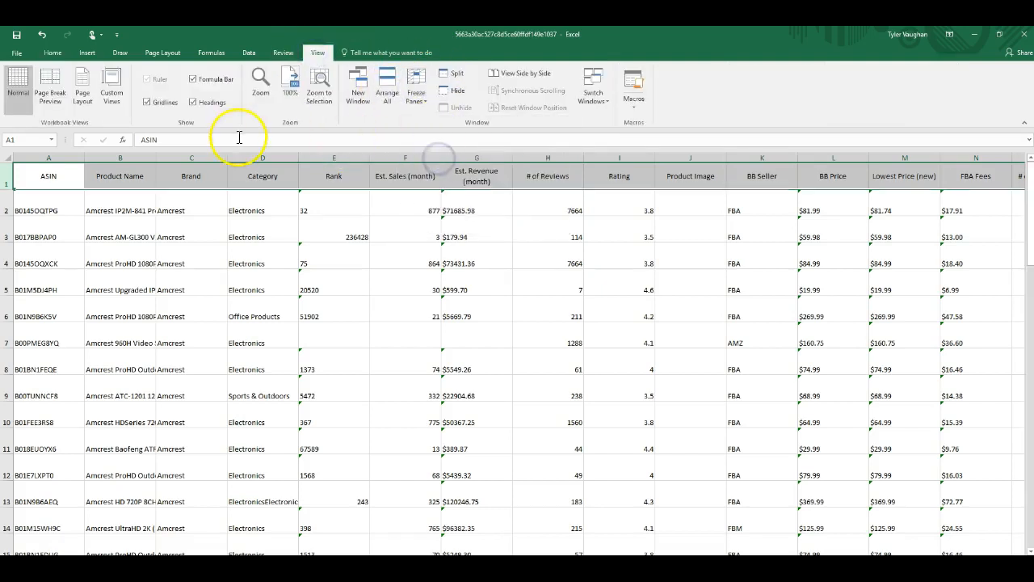
Fill the whole header row with a light purple theme color.
left_click(7, 177)
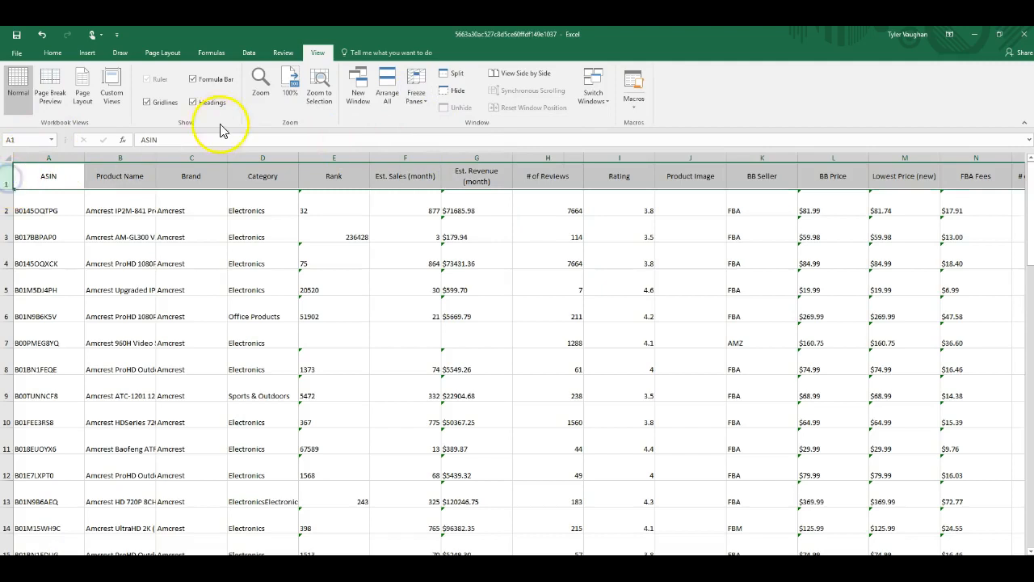
left_click(51, 53)
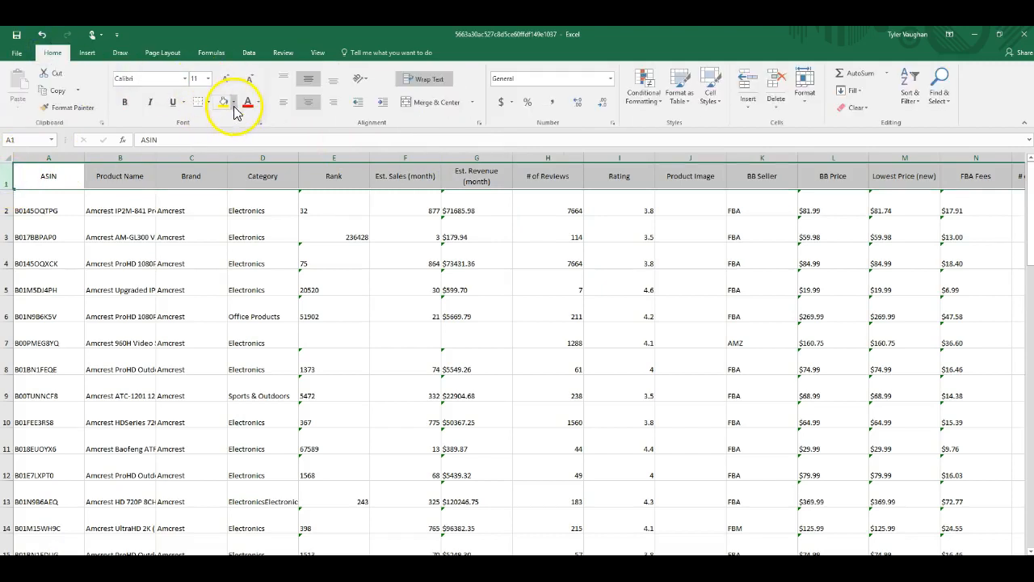
left_click(233, 104)
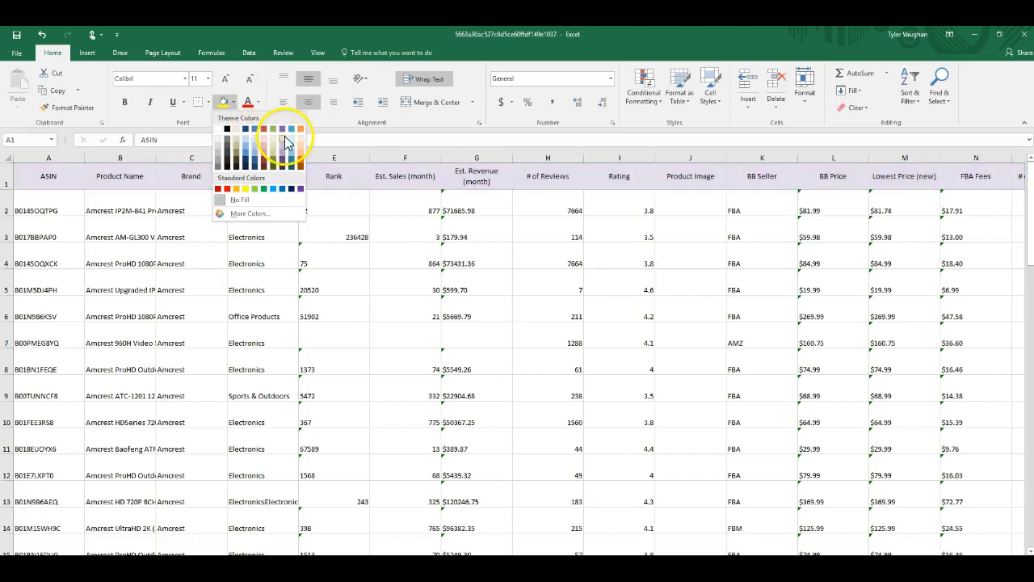
left_click(283, 143)
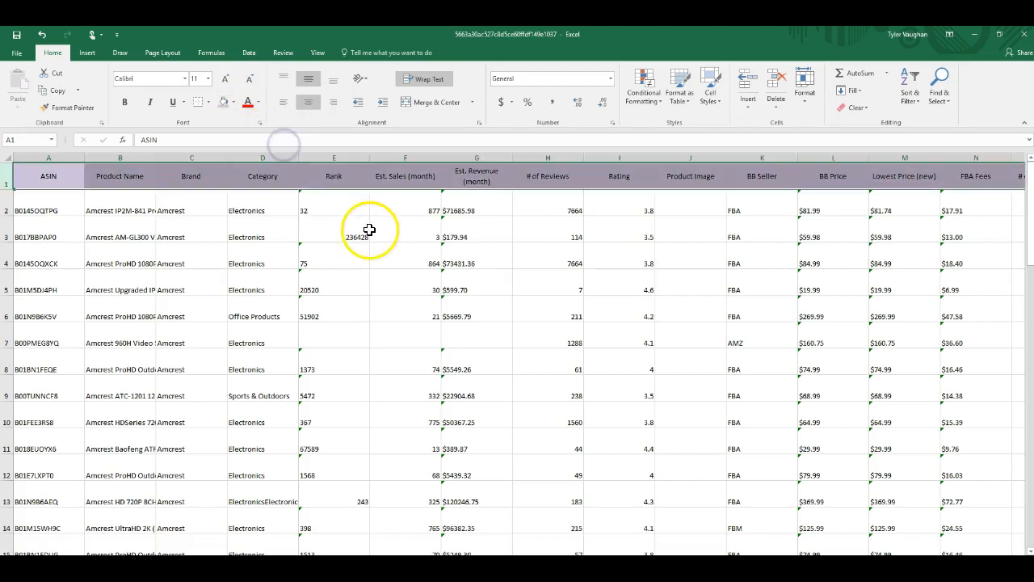
Check the frozen header against the data rows and make the header row slightly taller.
left_click(400, 215)
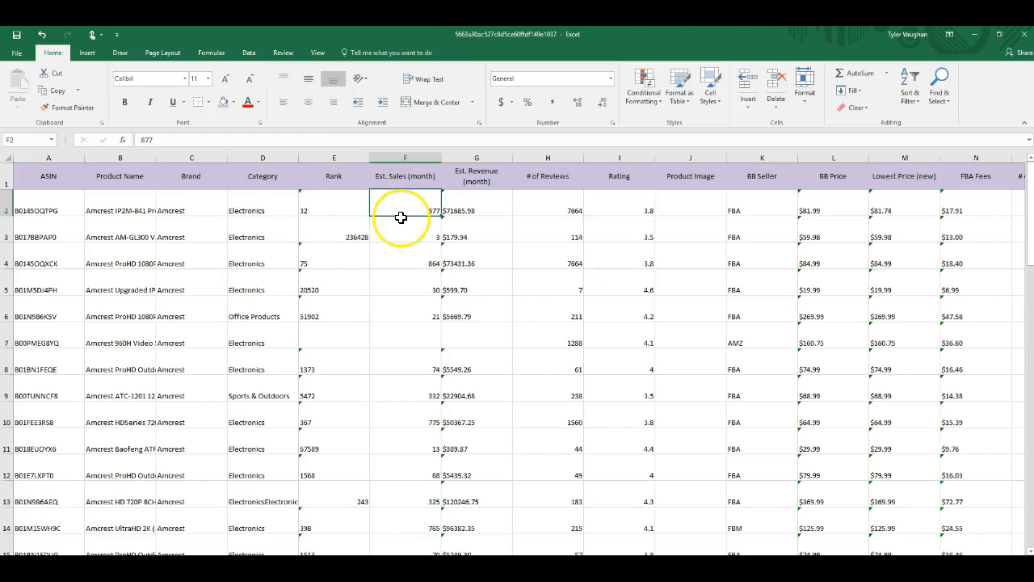
scroll(400, 217, "down", 3)
scroll(400, 216, "up", 3)
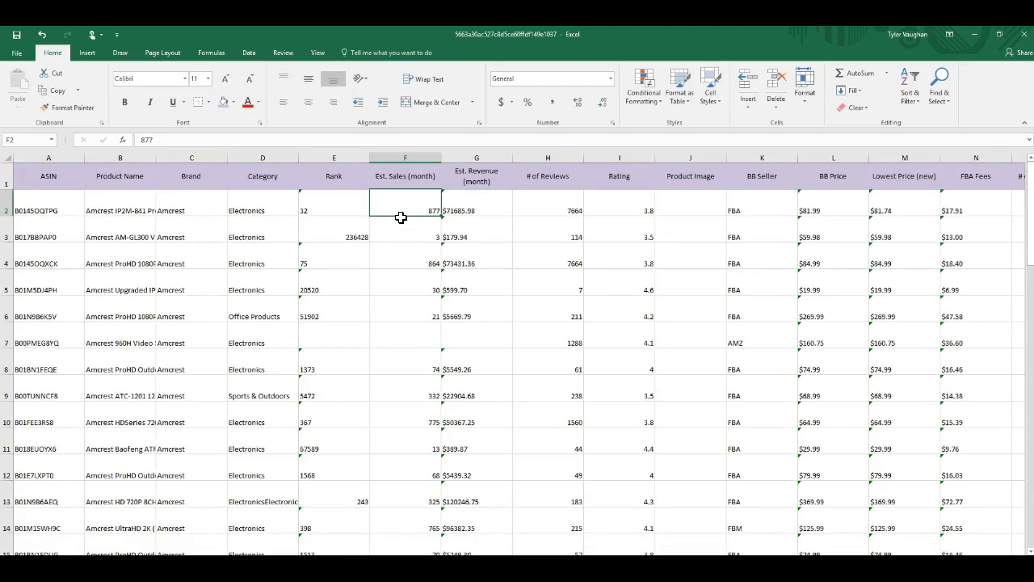
left_click_drag(8, 188, 9, 196)
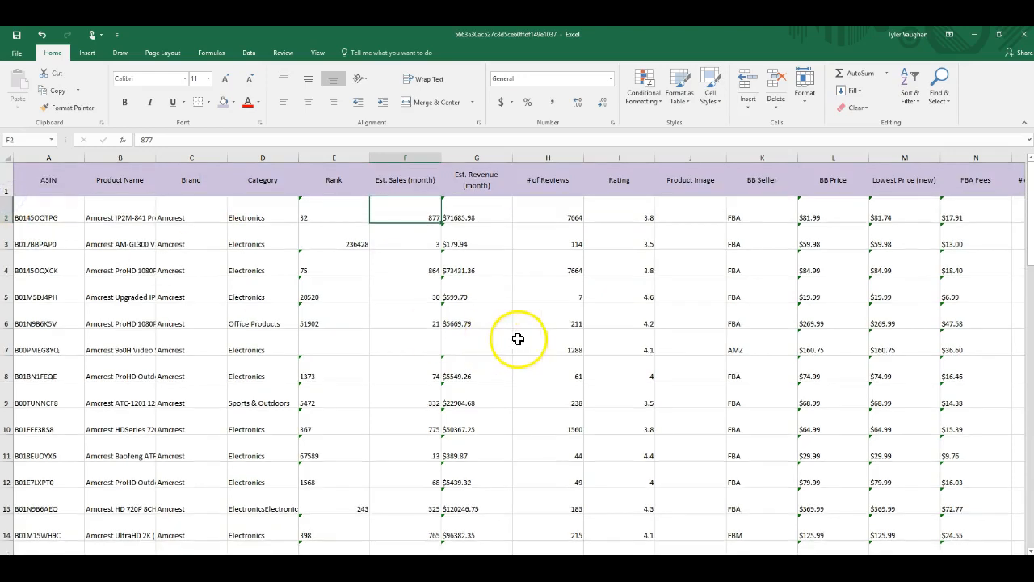
left_click(519, 341)
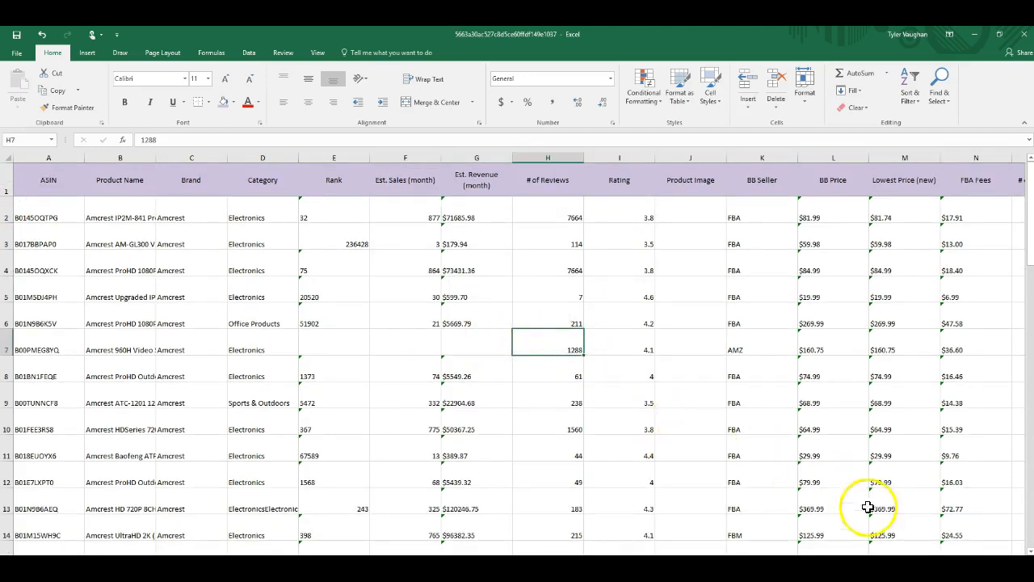
Widen the Product Name column to show more of each product title.
left_click(934, 572)
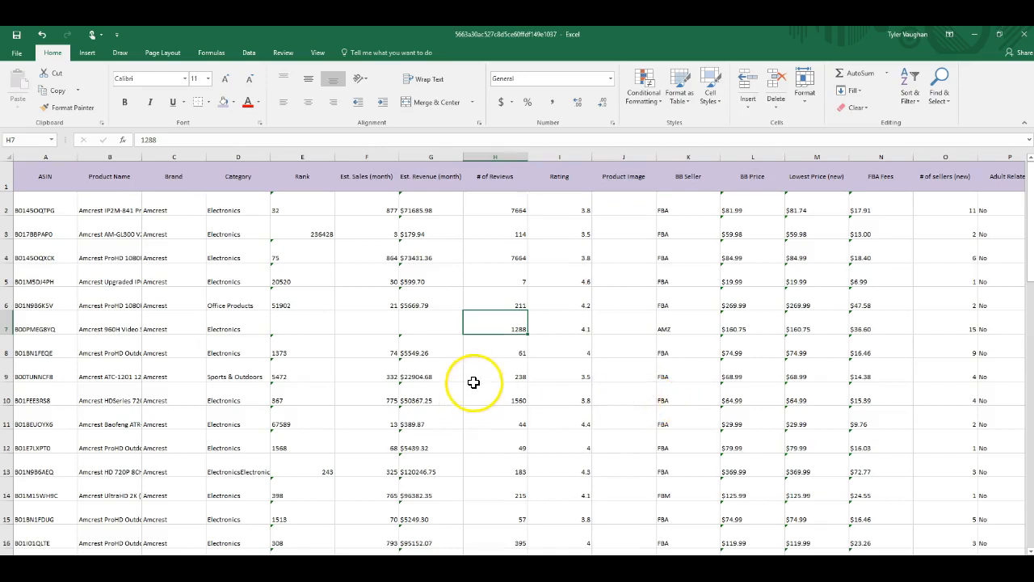
left_click_drag(143, 155, 191, 155)
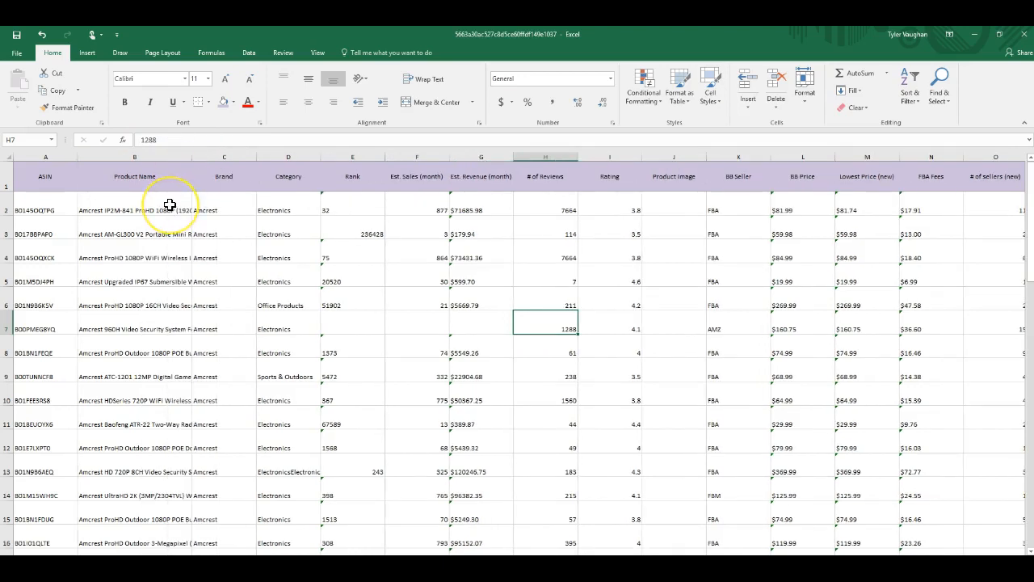
left_click_drag(192, 154, 261, 164)
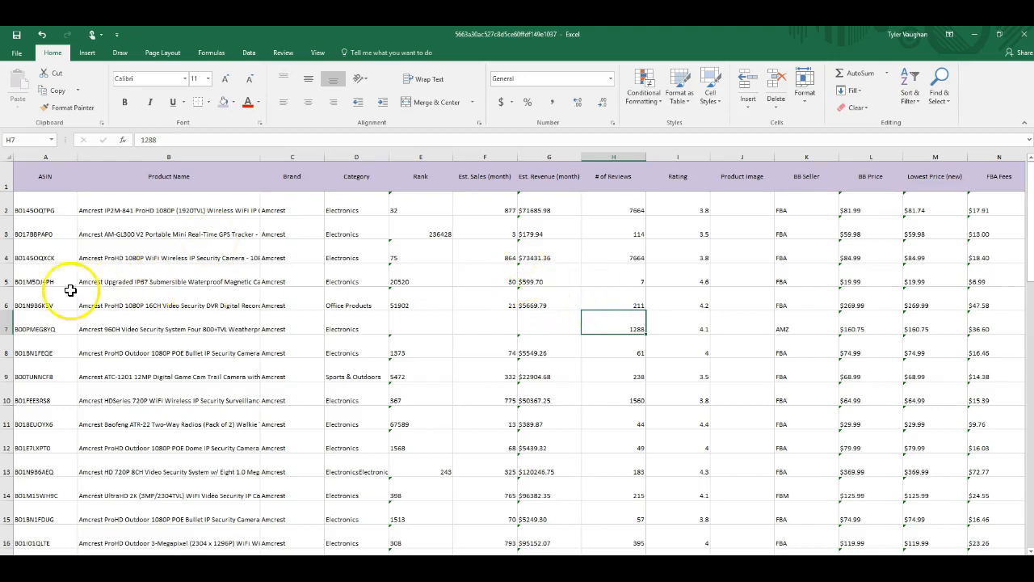
Examine the row of the IP67 submersible waterproof magnetic case and the entries in the Product Name column.
left_click(9, 276)
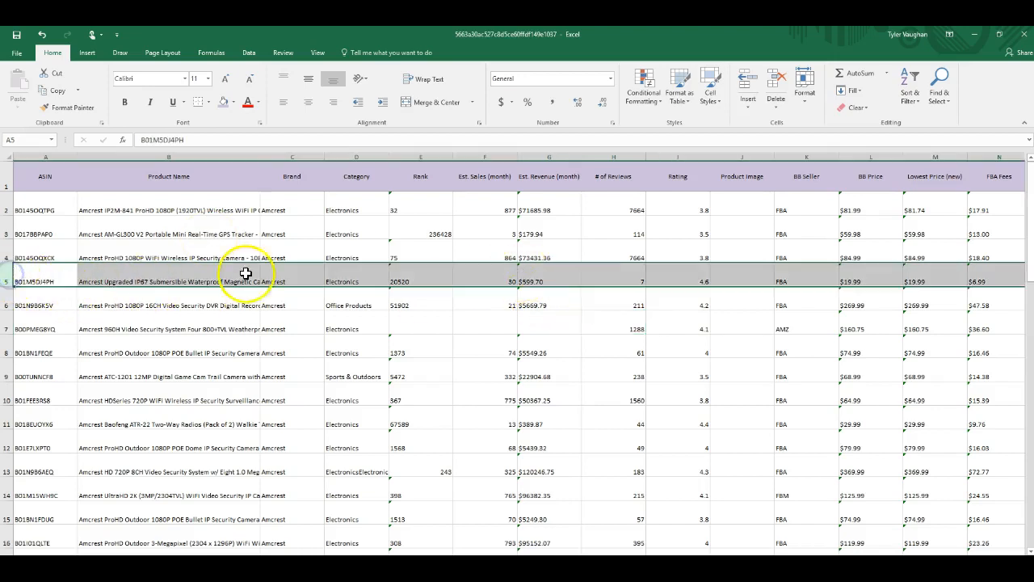
left_click(536, 271)
left_click(163, 157)
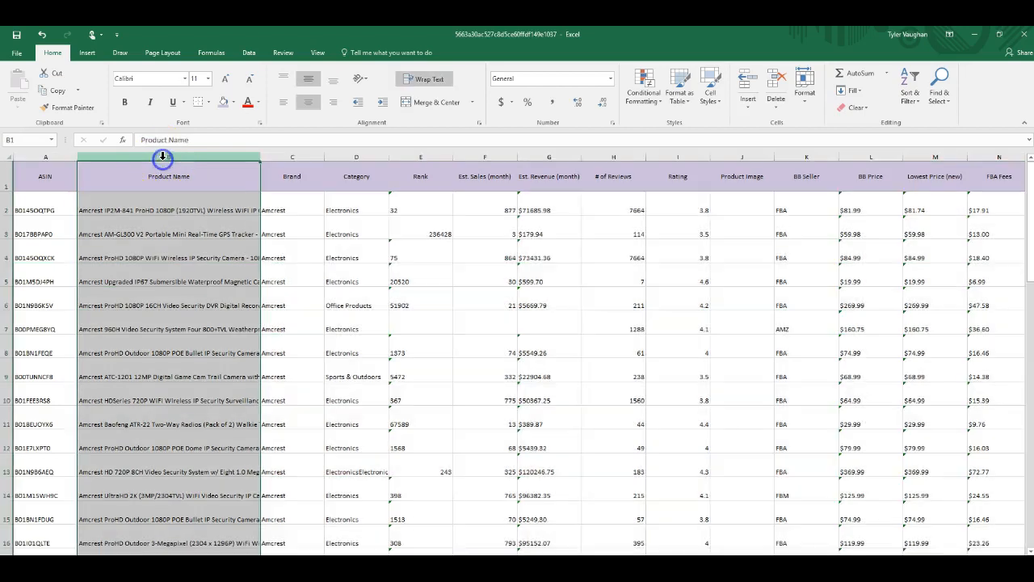
left_click(203, 210)
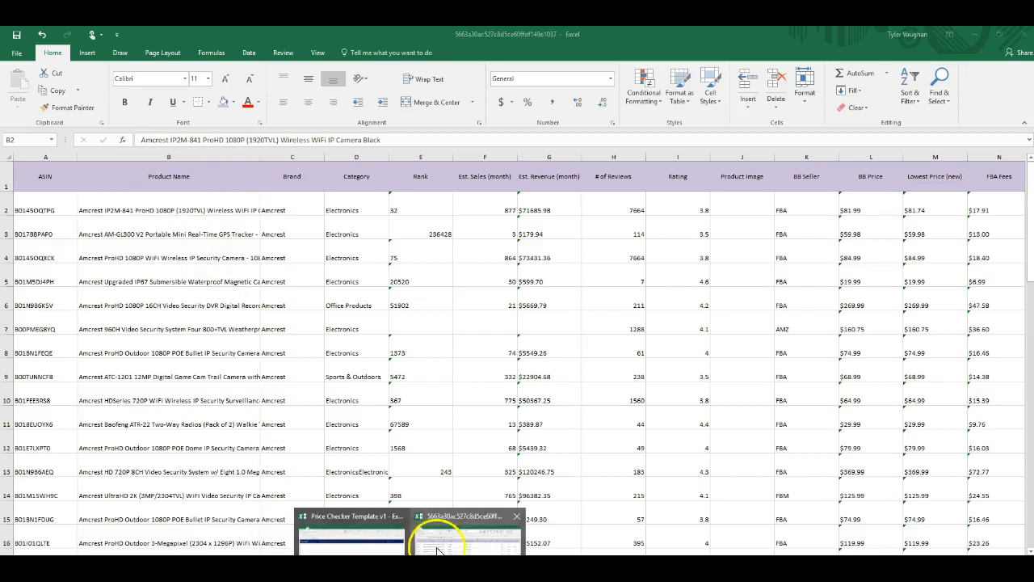
Switch to the Price Checker Template v1 workbook, compare it with the exported sheet, and select cell B2 under the ASIN header.
left_click(351, 548)
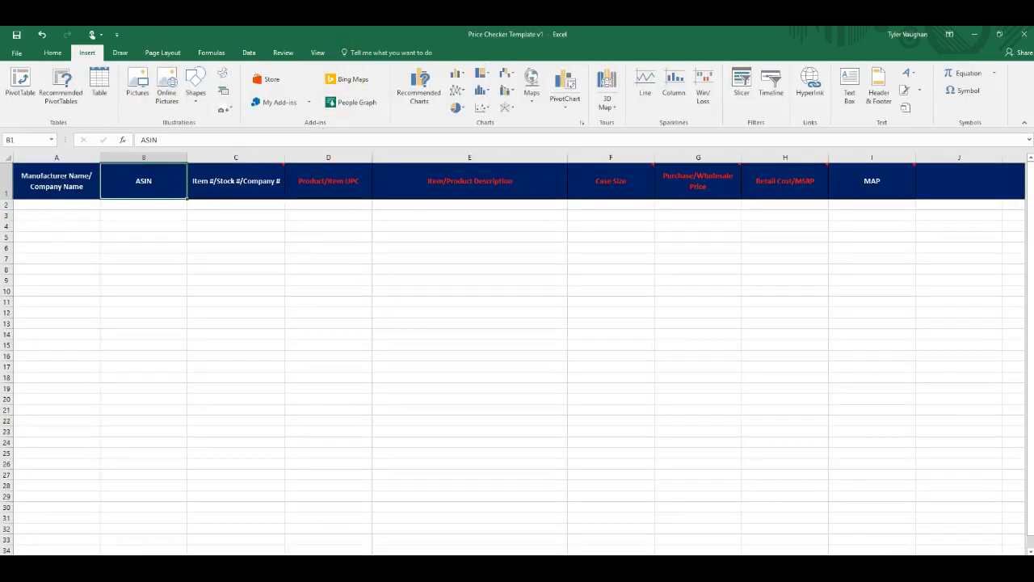
left_click(998, 36)
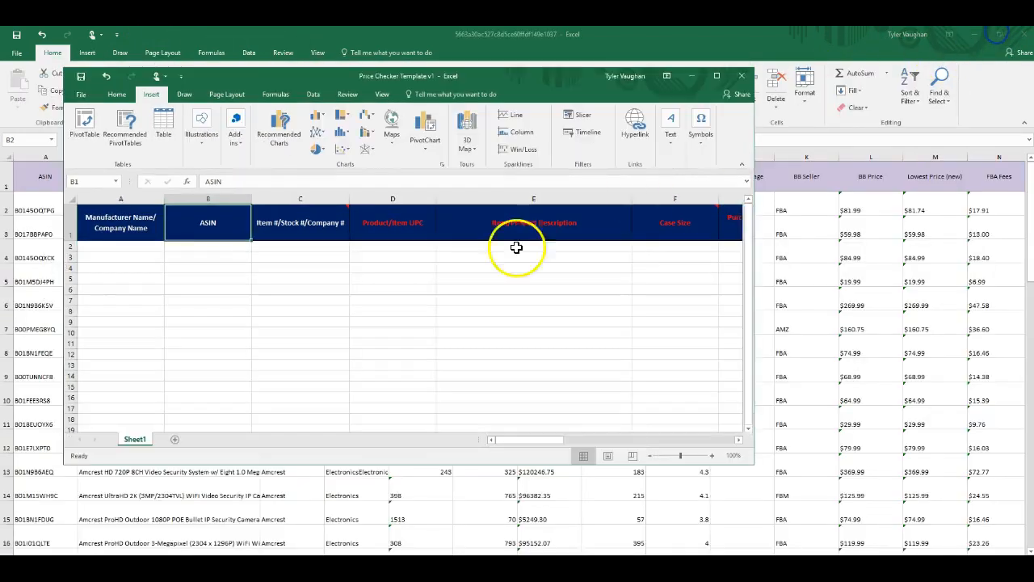
left_click_drag(258, 81, 475, 89)
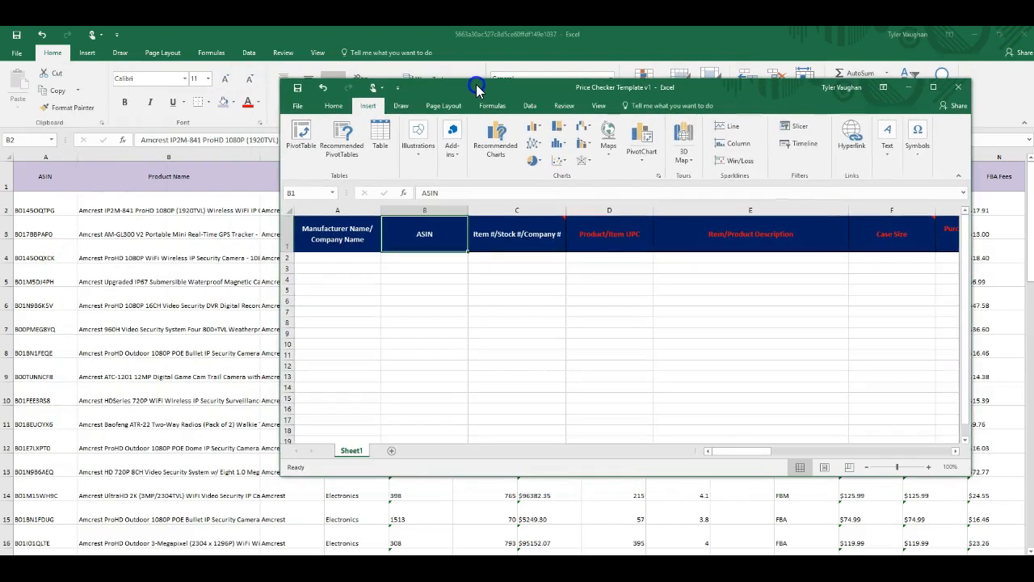
left_click(426, 260)
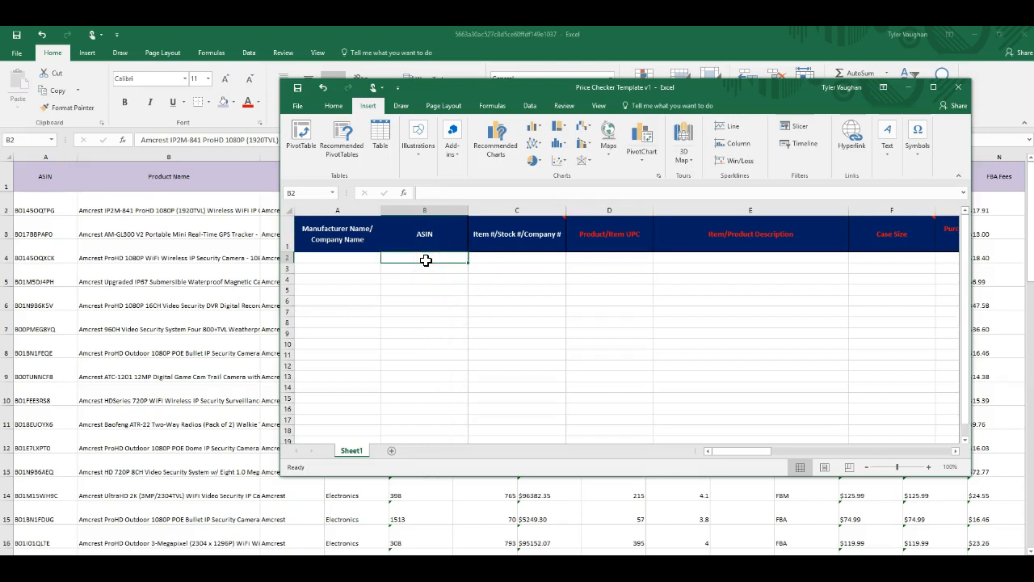
left_click(418, 260)
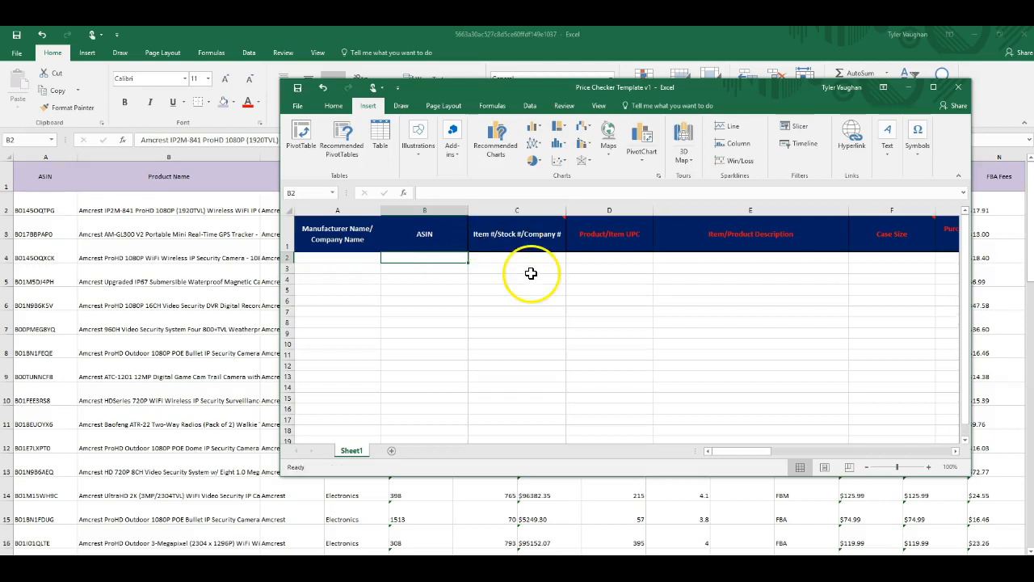
left_click(933, 87)
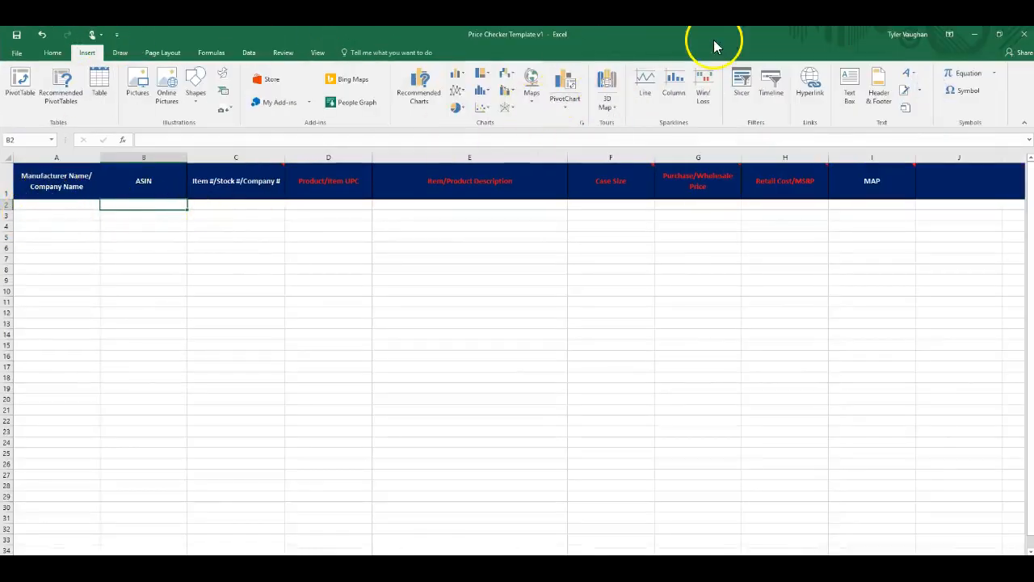
Return to the exported product workbook and copy all the ASINs in A2 through A49.
left_click(977, 35)
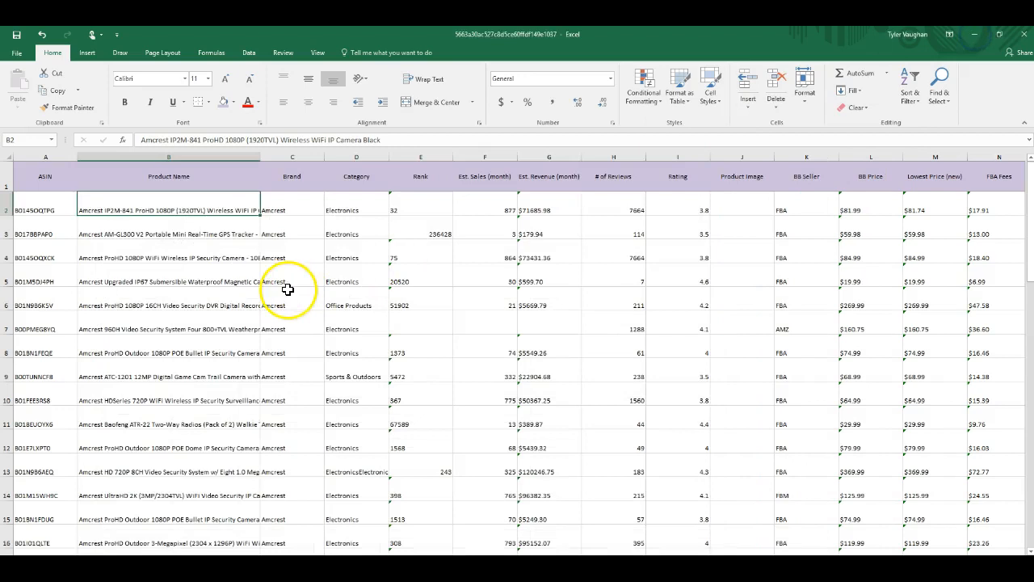
left_click(31, 208)
left_click_drag(37, 203, 38, 487)
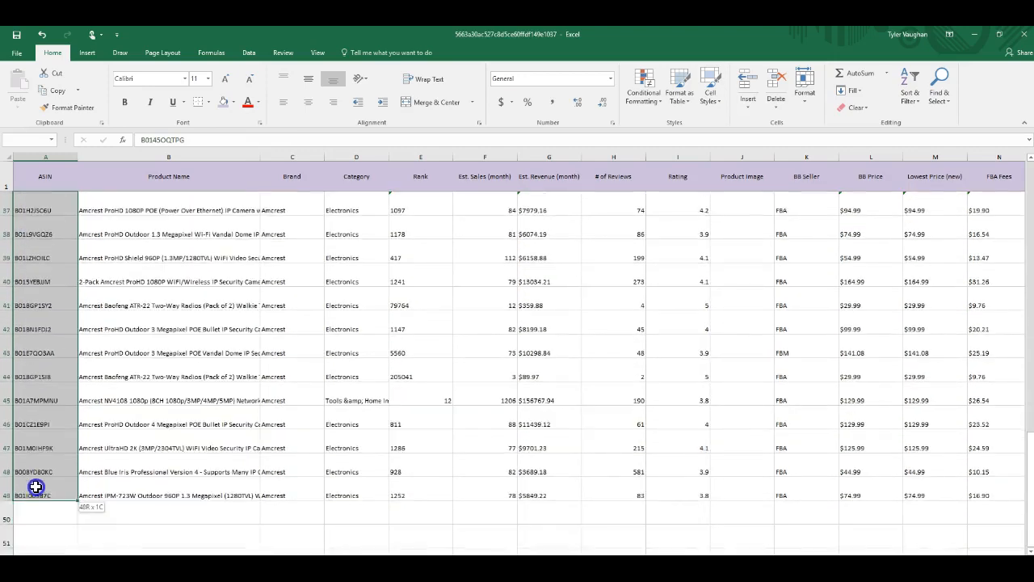
key("ctrl+c")
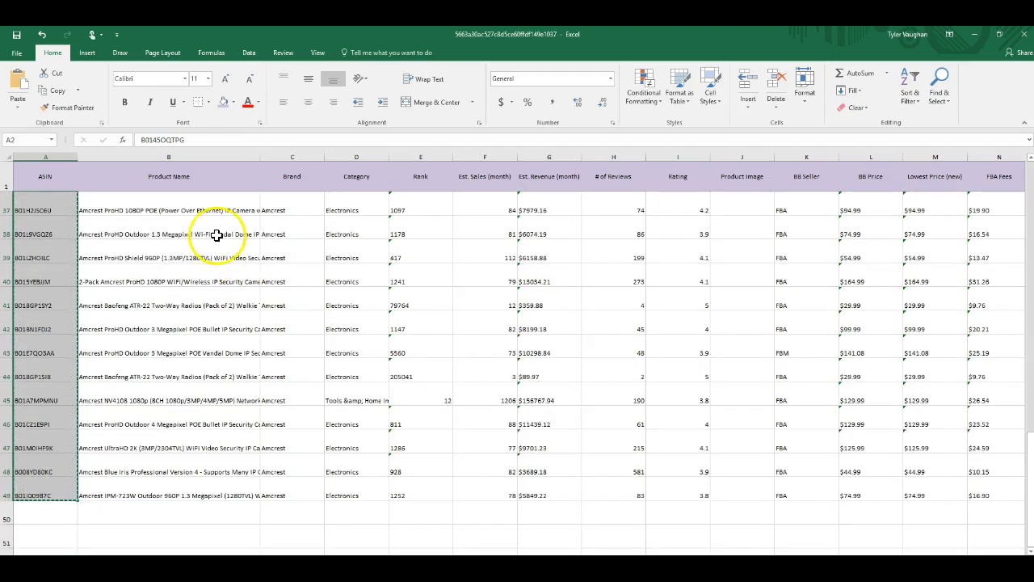
Switch to the Price Checker Template v1 workbook and paste the copied ASINs under the ASIN header starting at B2.
left_click(410, 567)
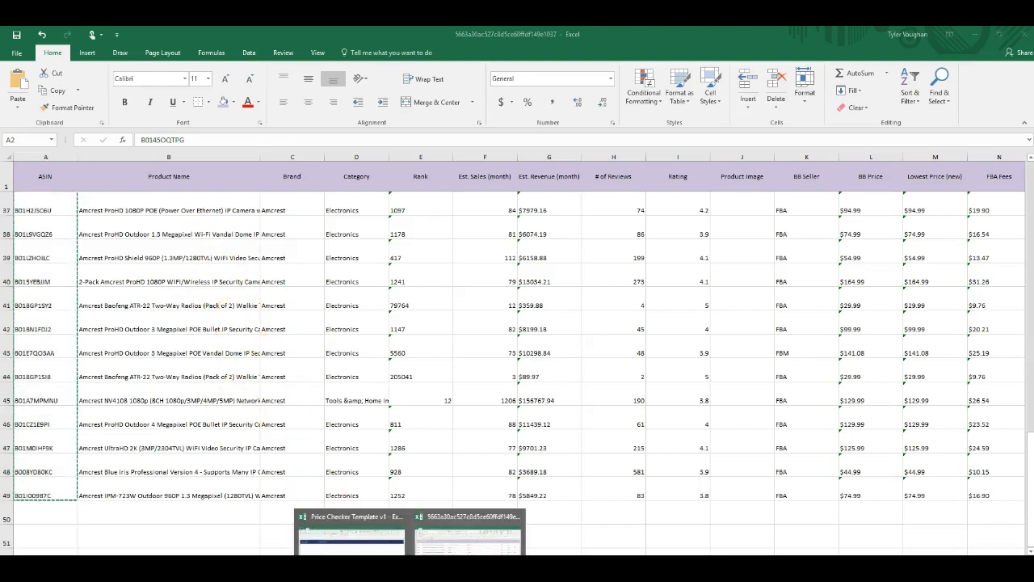
left_click(348, 547)
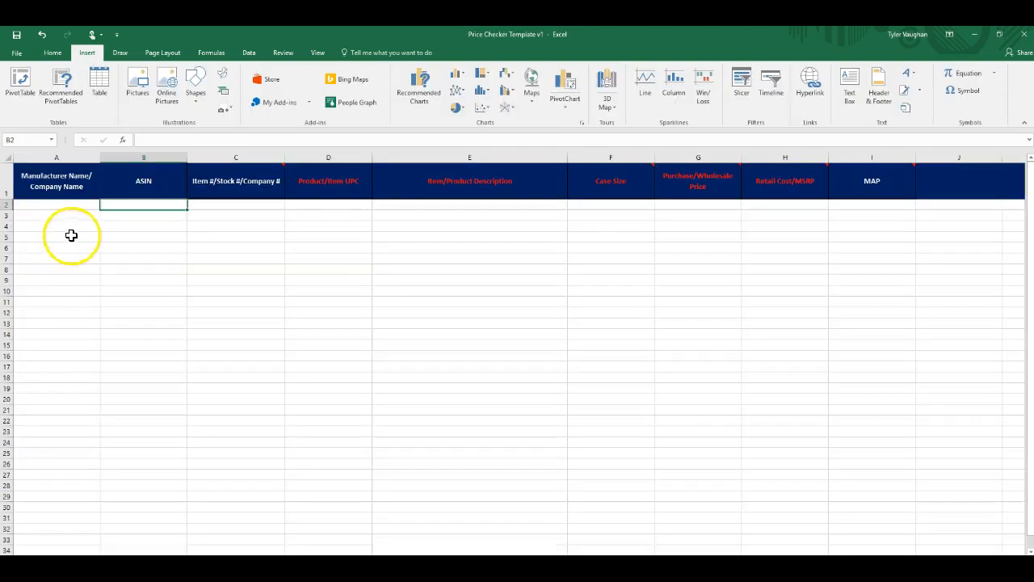
left_click(123, 205)
key("ctrl+v")
left_click(213, 252)
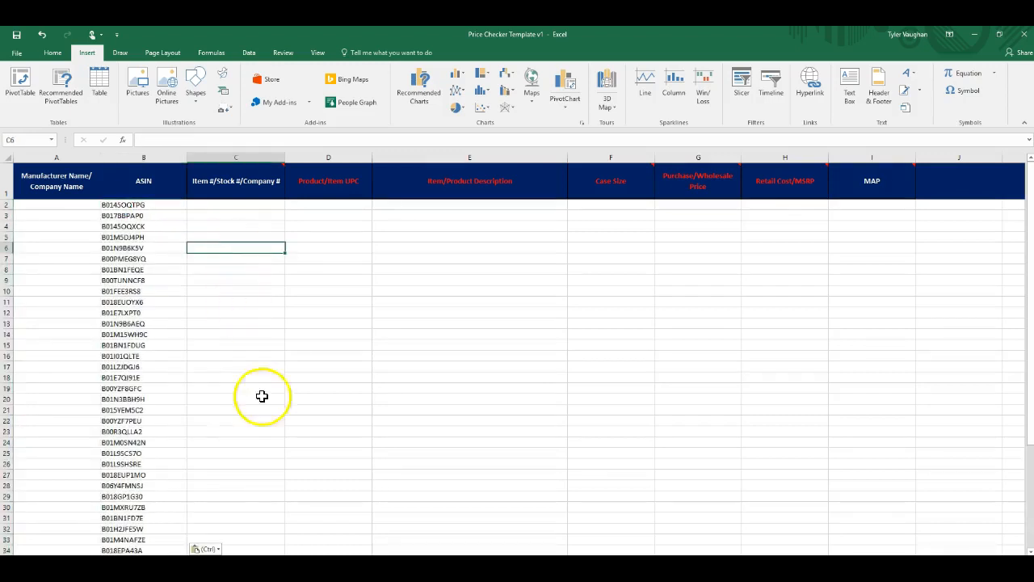
Switch back to the exported product workbook and copy all the product names in B2 through B49.
left_click(278, 578)
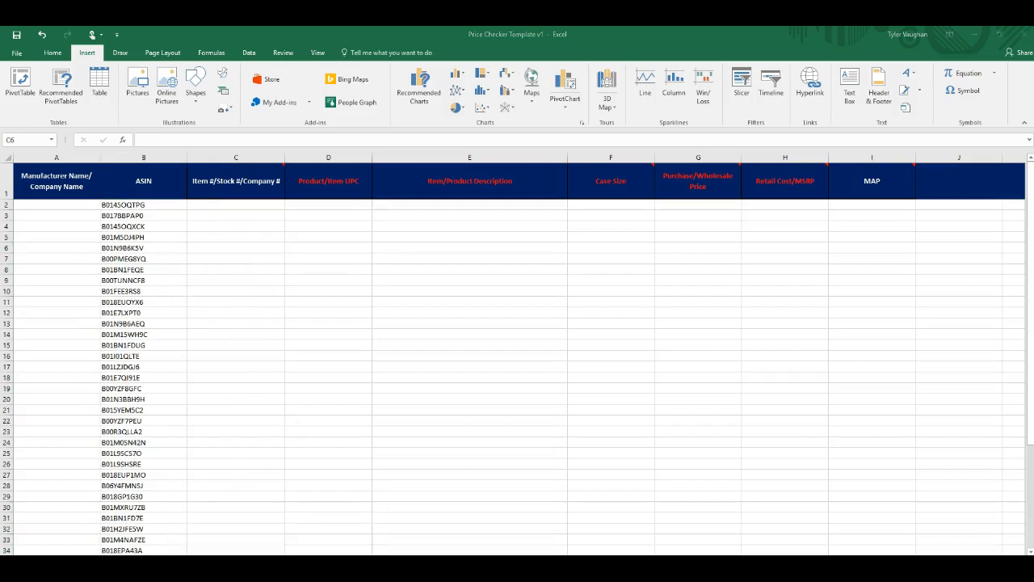
mouse_move(409, 578)
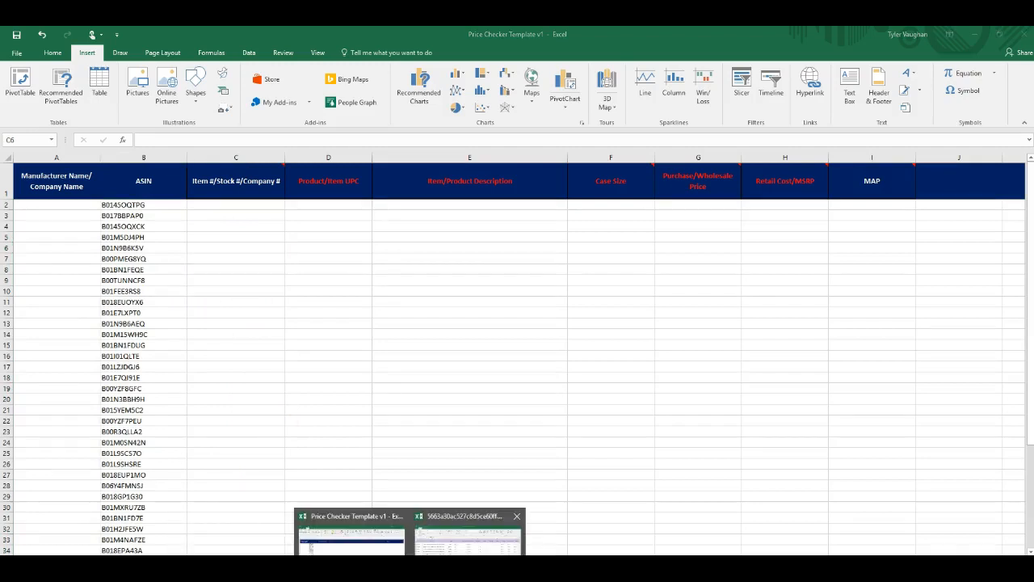
left_click(469, 558)
scroll(204, 235, "up", 6)
scroll(204, 239, "up", 6)
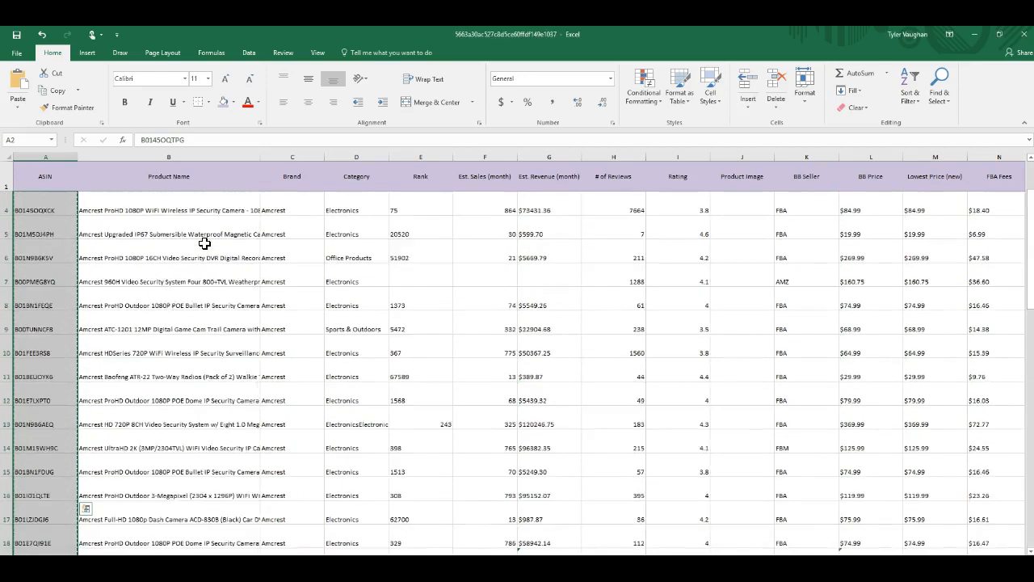
left_click_drag(196, 210, 194, 470)
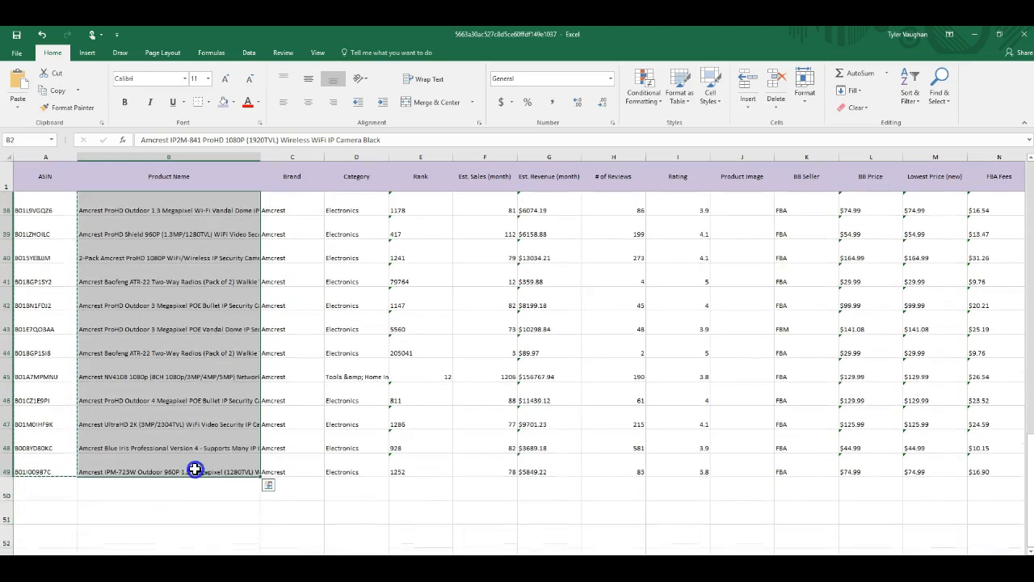
key("ctrl+c")
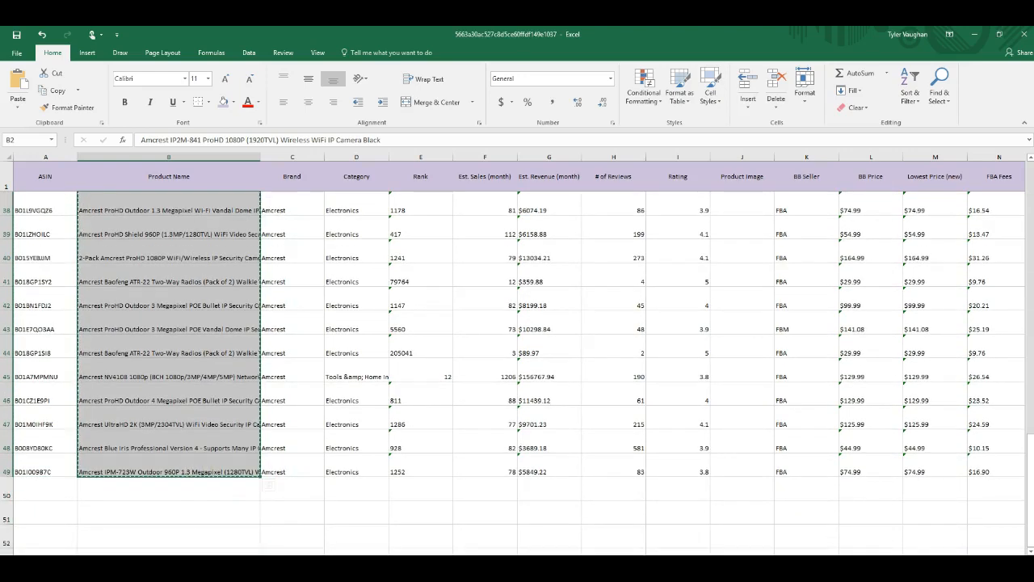
Paste the copied product names into the Price Checker Template v1 workbook under Item/Product Description, starting at E2.
left_click(410, 573)
left_click(351, 537)
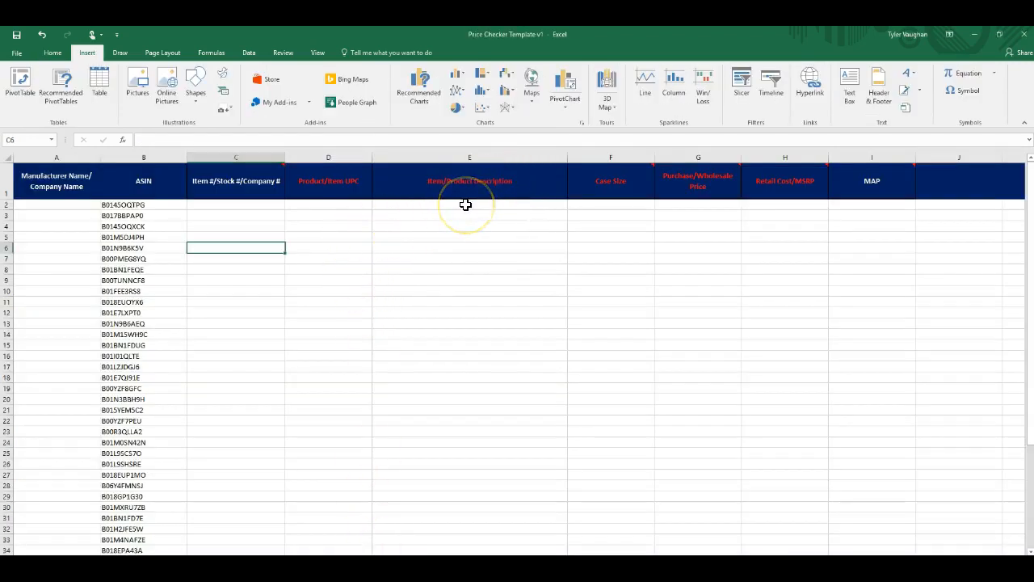
left_click(465, 204)
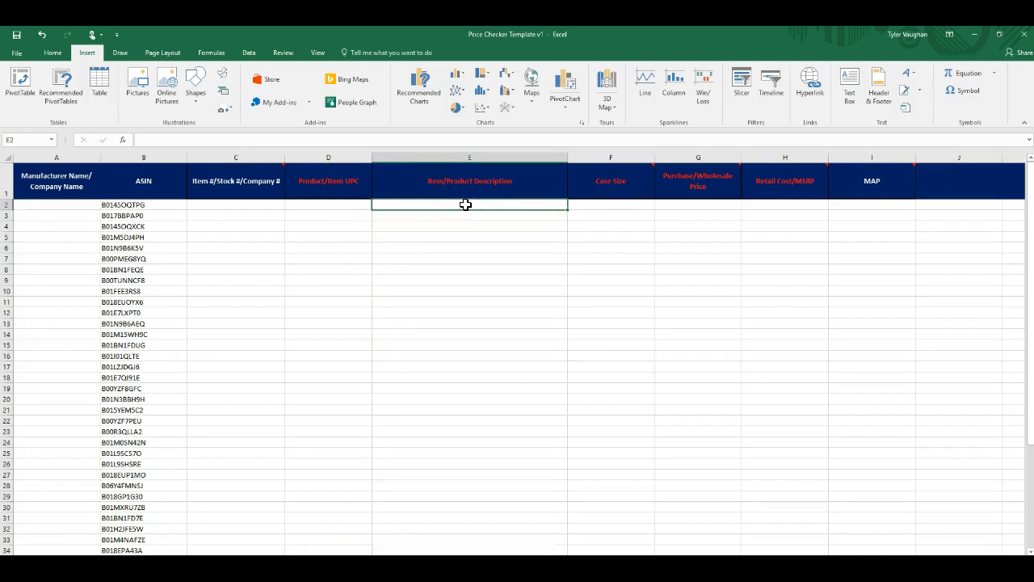
key("ctrl+v")
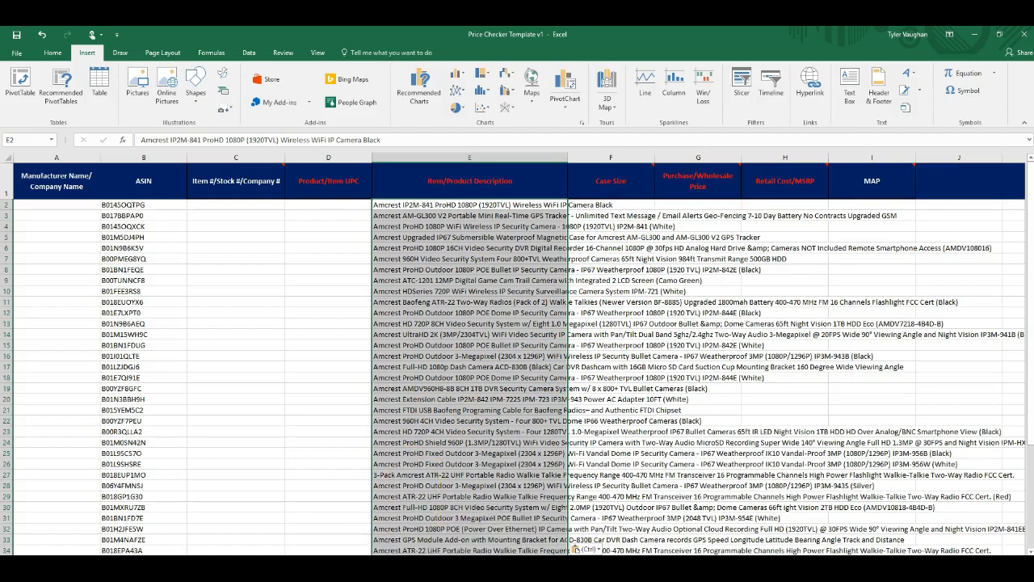
Return to the exported product workbook and copy the Brand entries in C2 through C49.
left_click(440, 525)
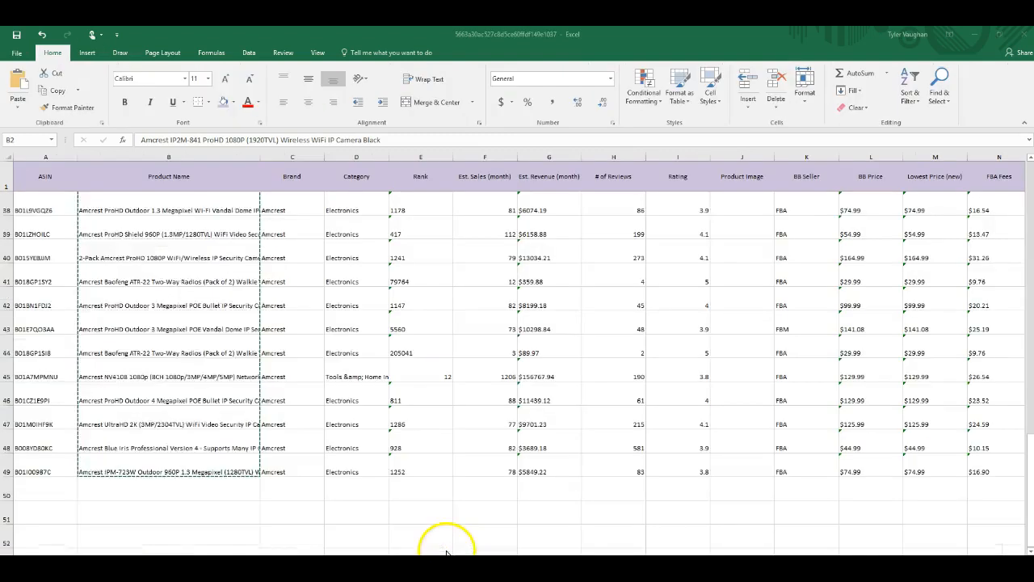
left_click_drag(293, 473, 296, 207)
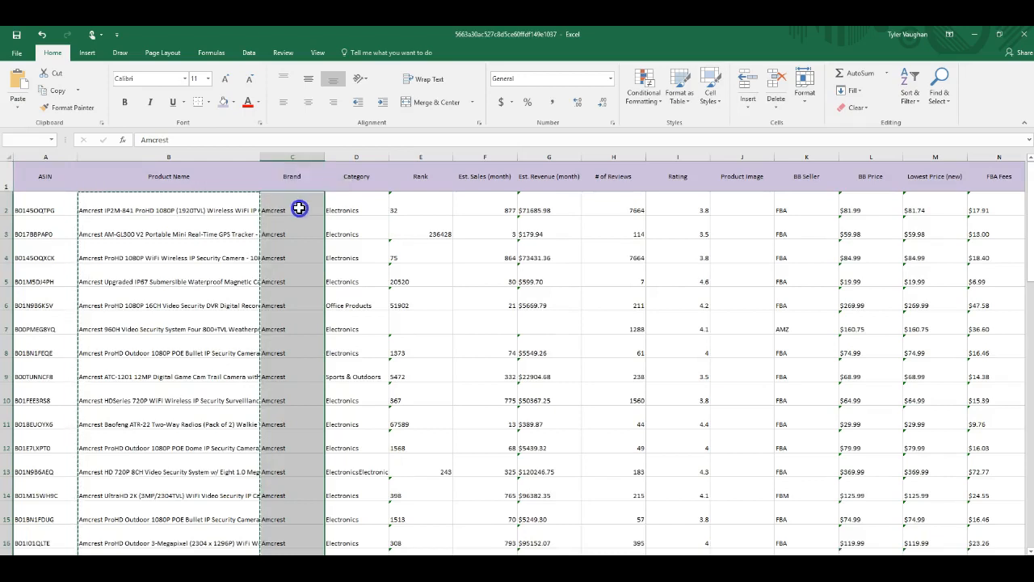
key("ctrl+c")
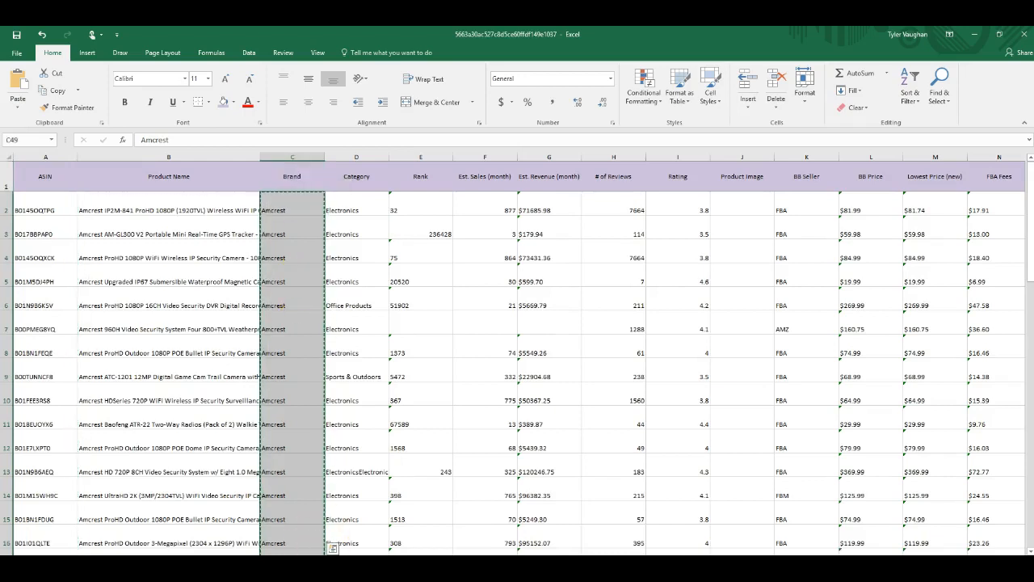
Paste the copied brand entries into the Price Checker Template v1 workbook under Manufacturer Name/Company Name, starting at A2.
left_click(410, 578)
left_click(351, 535)
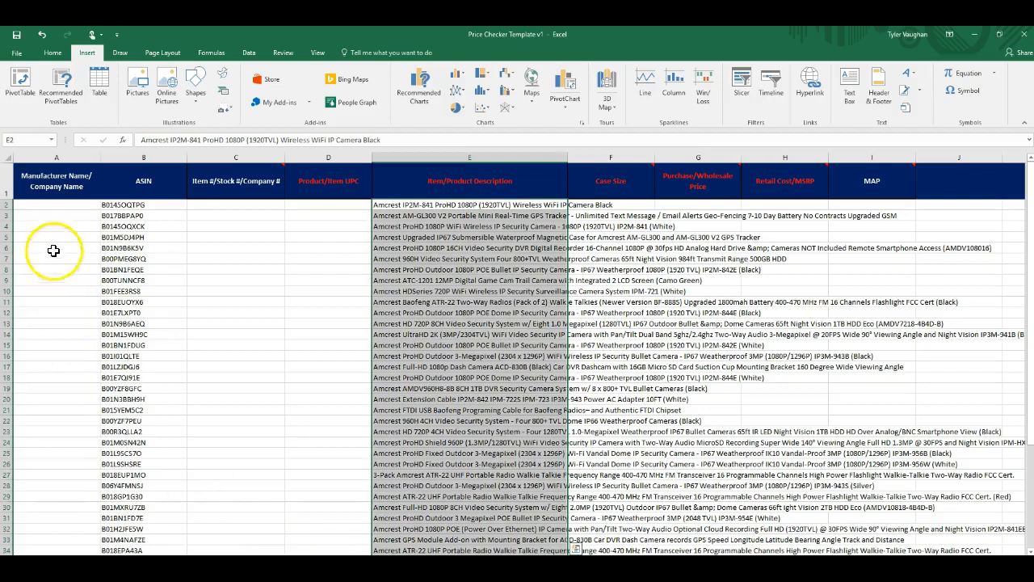
left_click(57, 205)
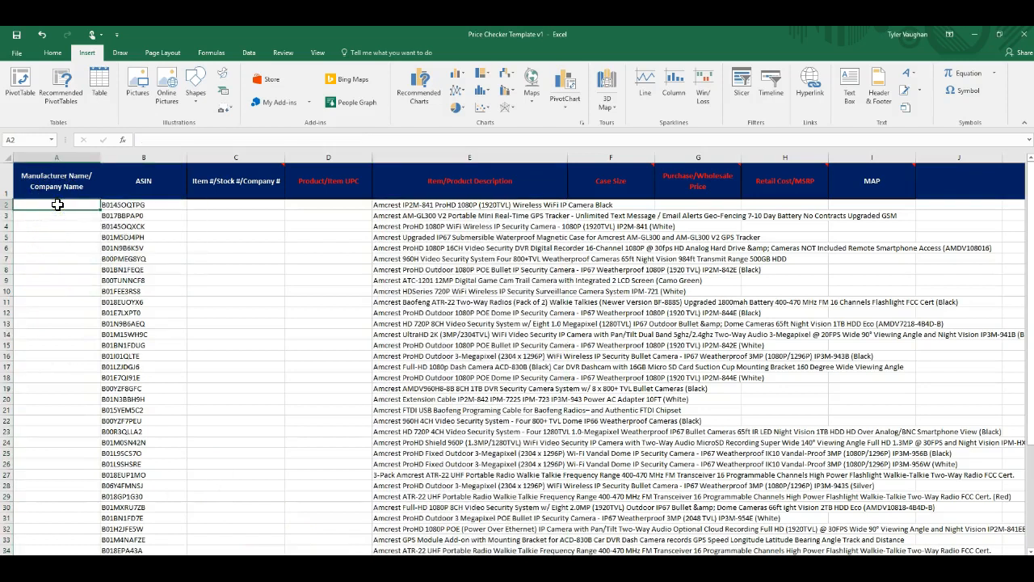
key("ctrl+v")
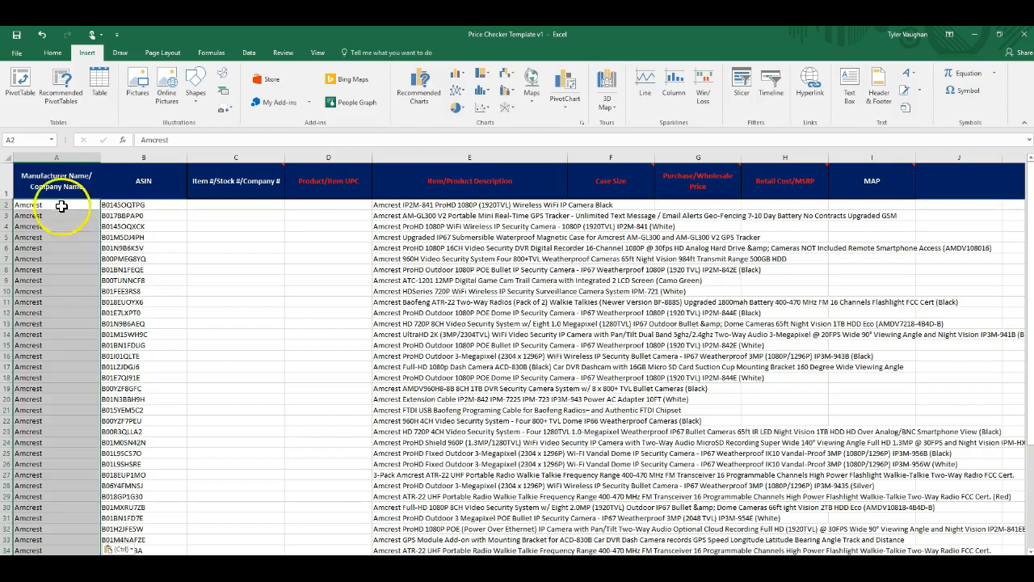
left_click(214, 236)
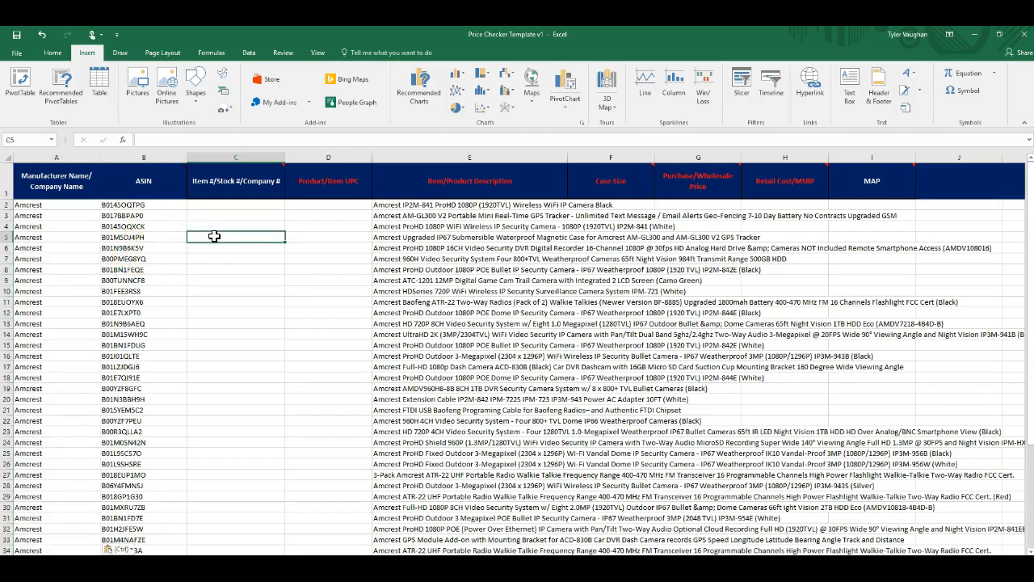
Switch to the exported product workbook and compare the BB Price and Lowest Price (new) columns across the products.
mouse_move(410, 566)
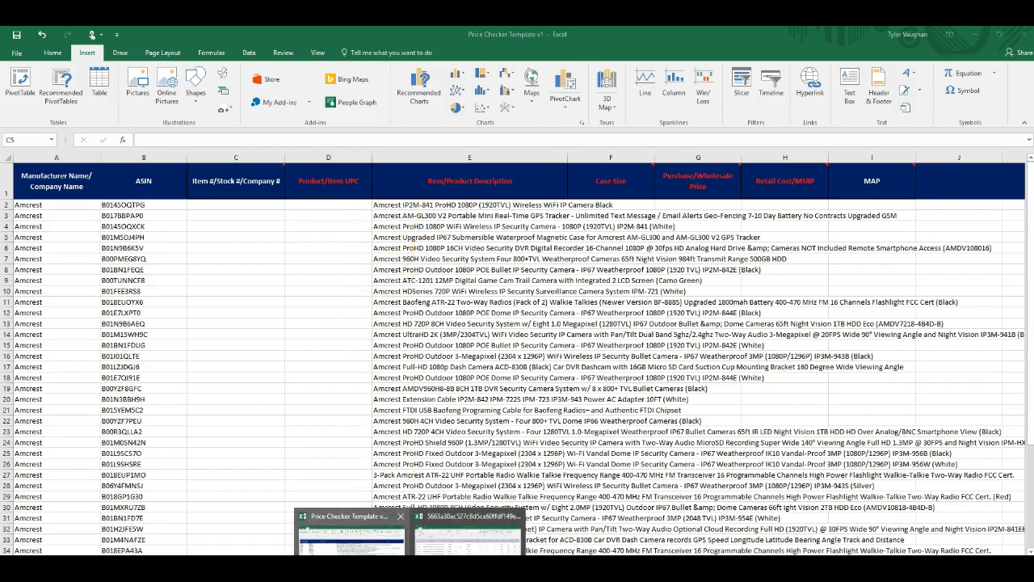
left_click(467, 538)
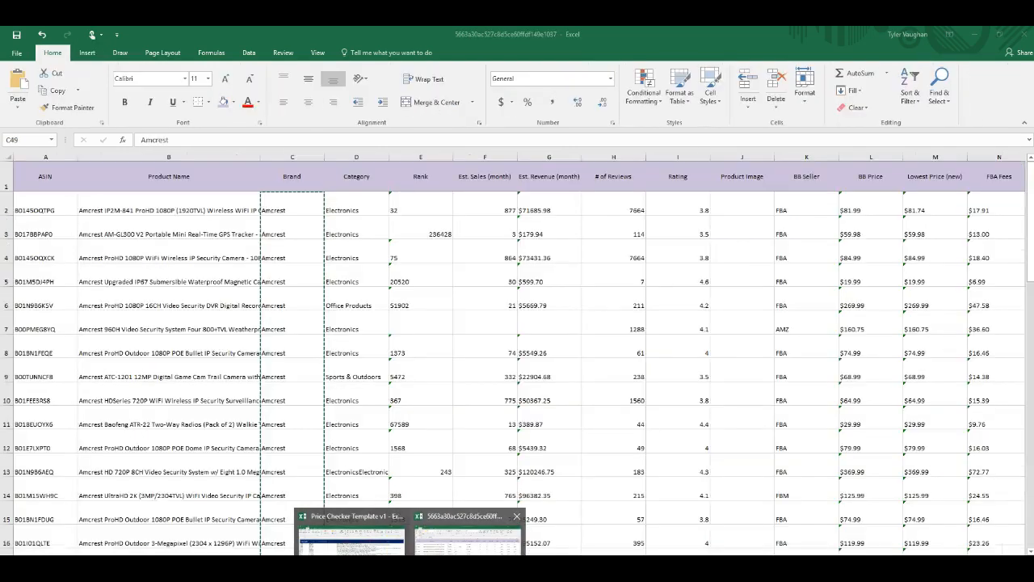
left_click(352, 381)
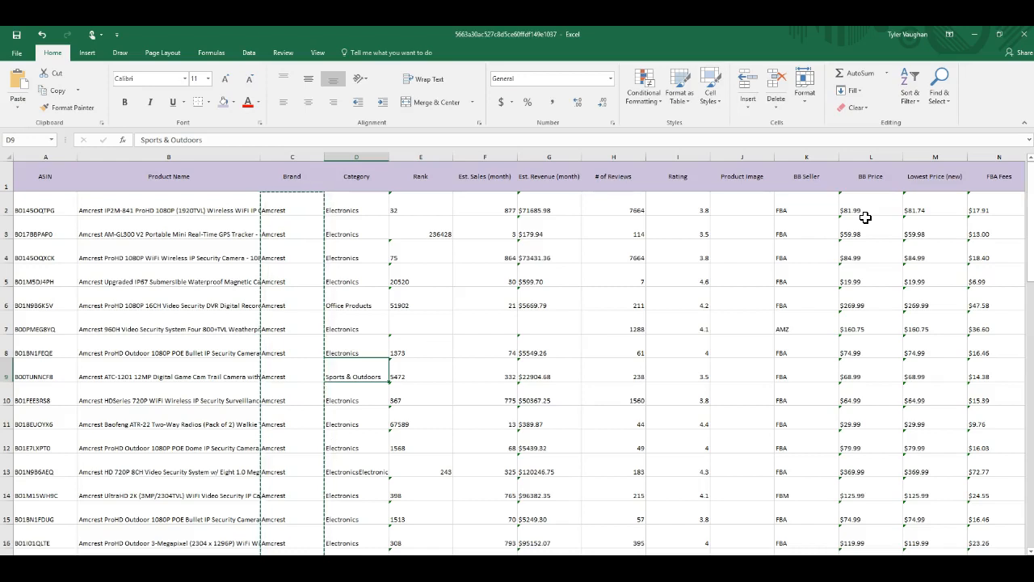
left_click_drag(934, 561, 994, 561)
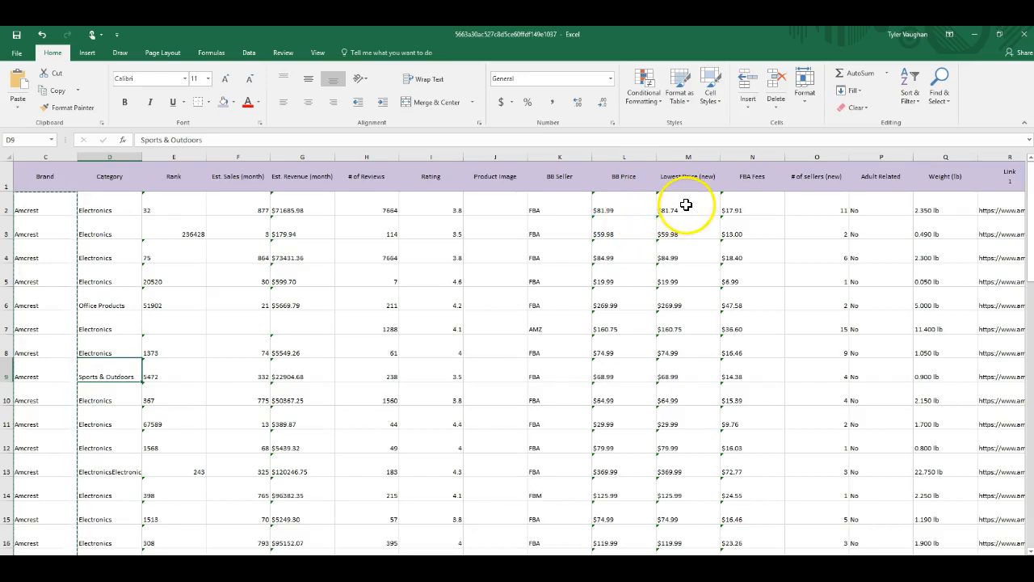
left_click(631, 178)
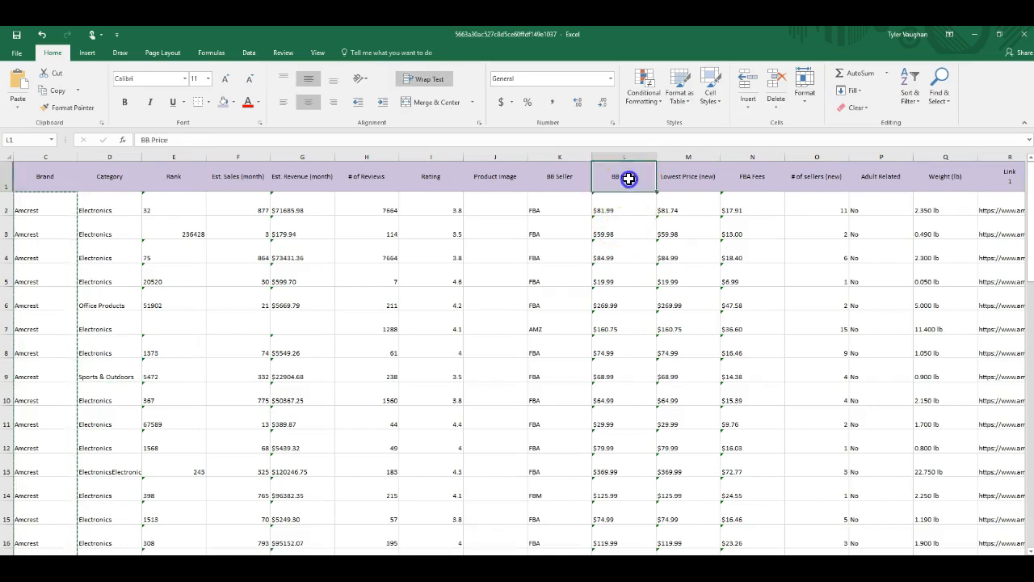
left_click(679, 180)
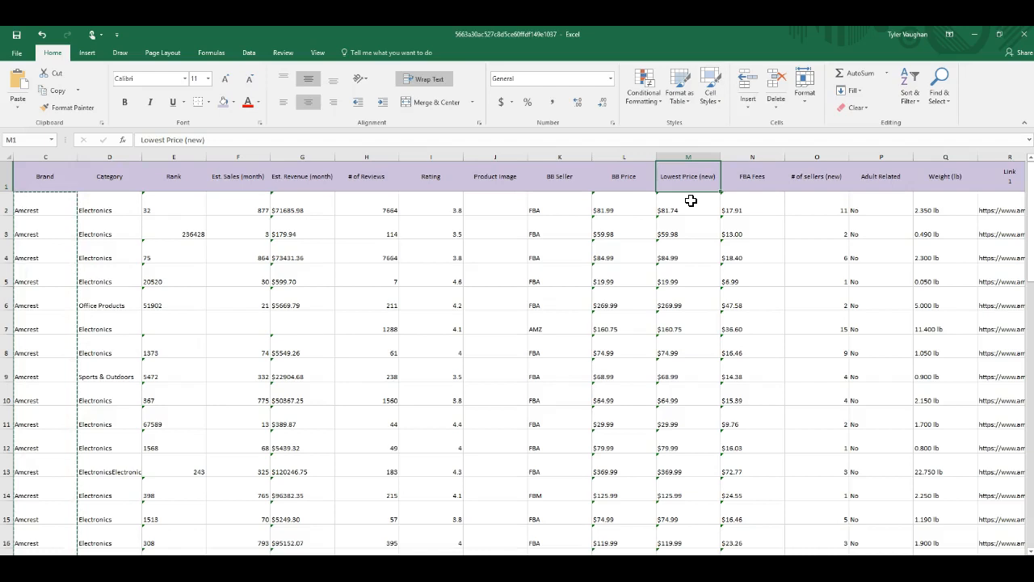
left_click_drag(635, 204, 670, 543)
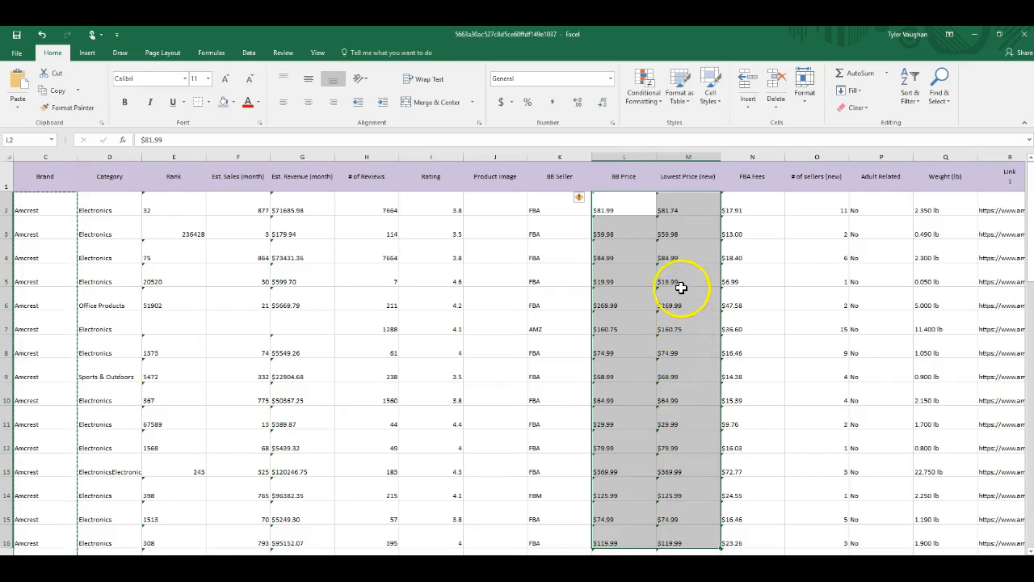
left_click(683, 210)
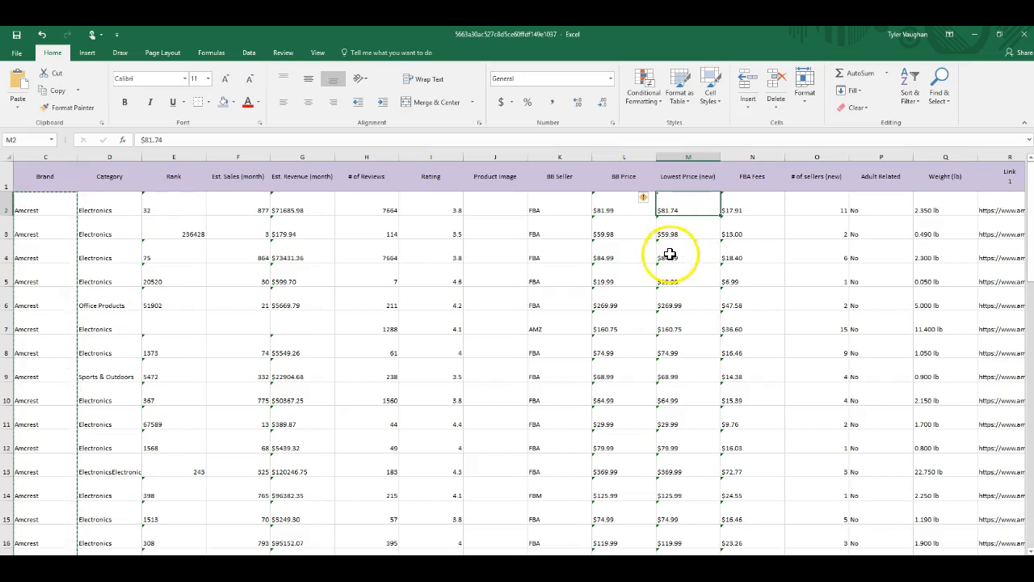
scroll(678, 242, "down", 4)
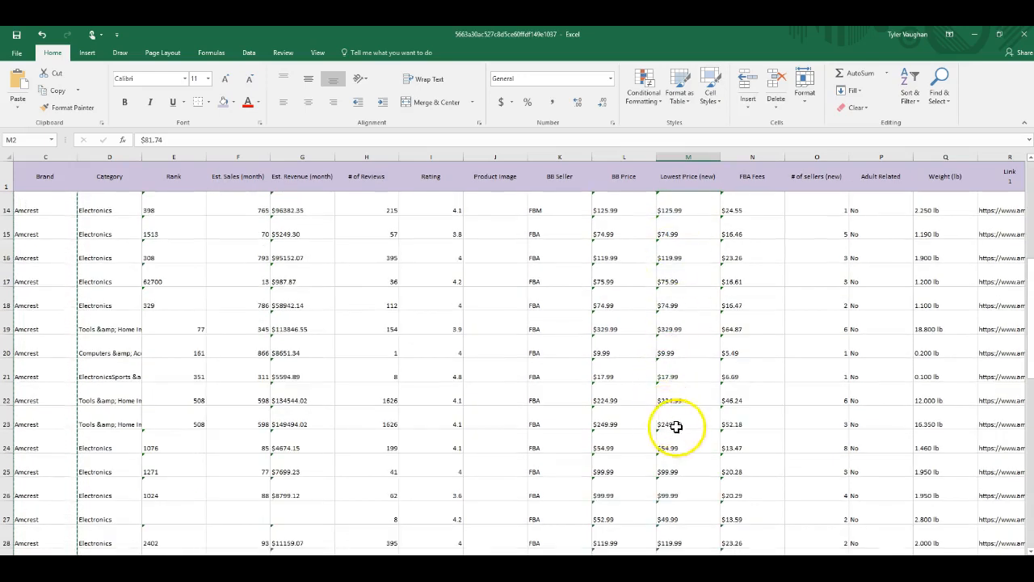
mouse_move(680, 514)
left_mouse_down()
mouse_move(631, 517)
mouse_move(660, 513)
left_mouse_up()
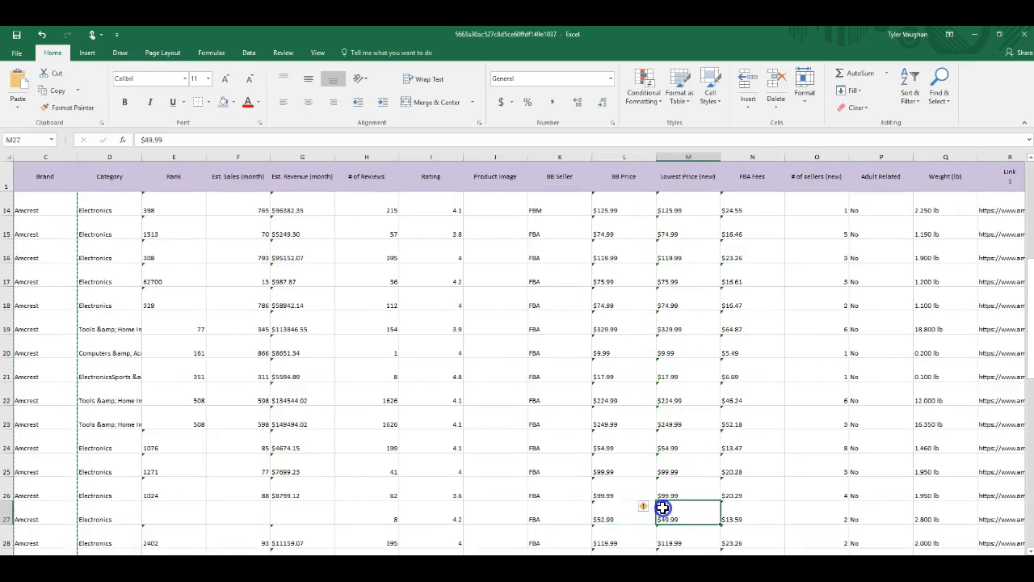
scroll(683, 480, "down", 1)
scroll(683, 479, "up", 5)
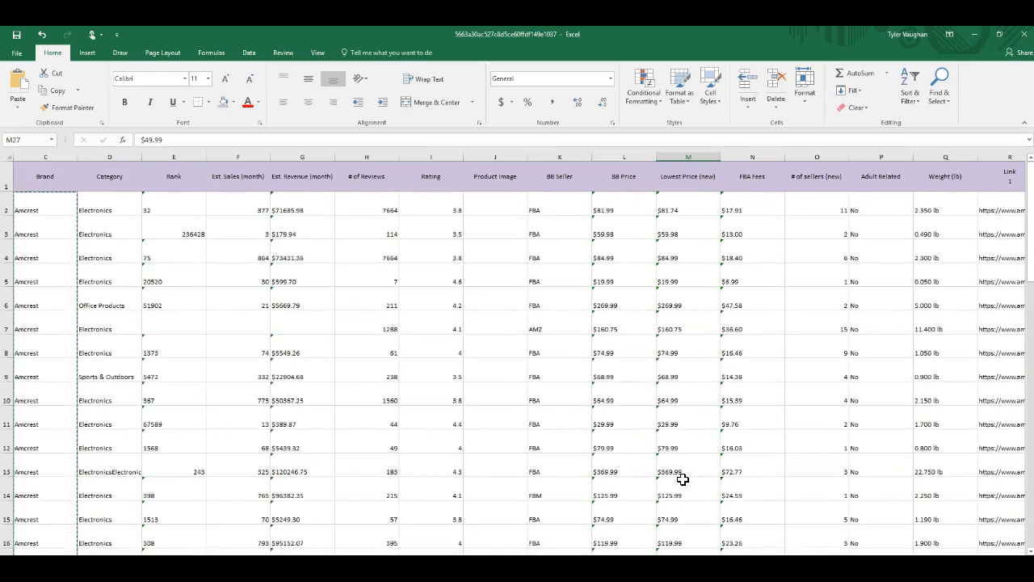
Copy the Lowest Price (new) entries in M2 through M49 and paste them as values under Retail Cost/MSRP in Price Checker Template v1, starting at H2.
left_click_drag(683, 212, 669, 474)
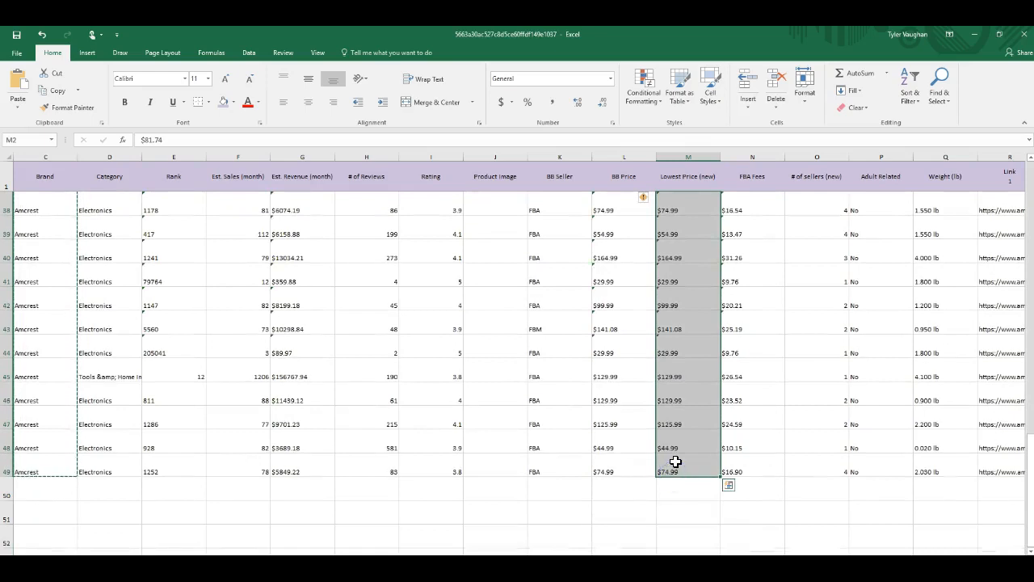
key("ctrl+c")
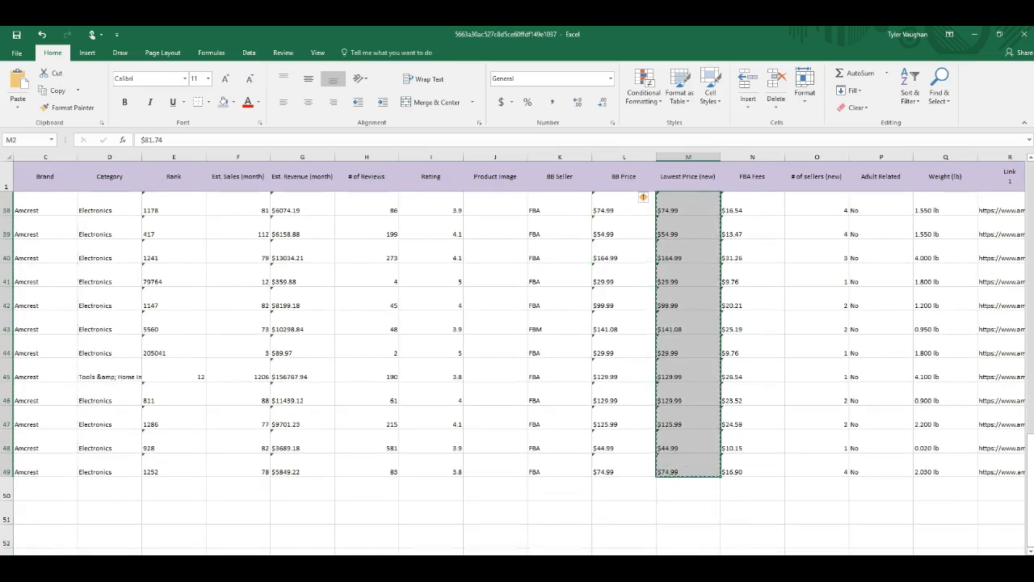
left_click(409, 580)
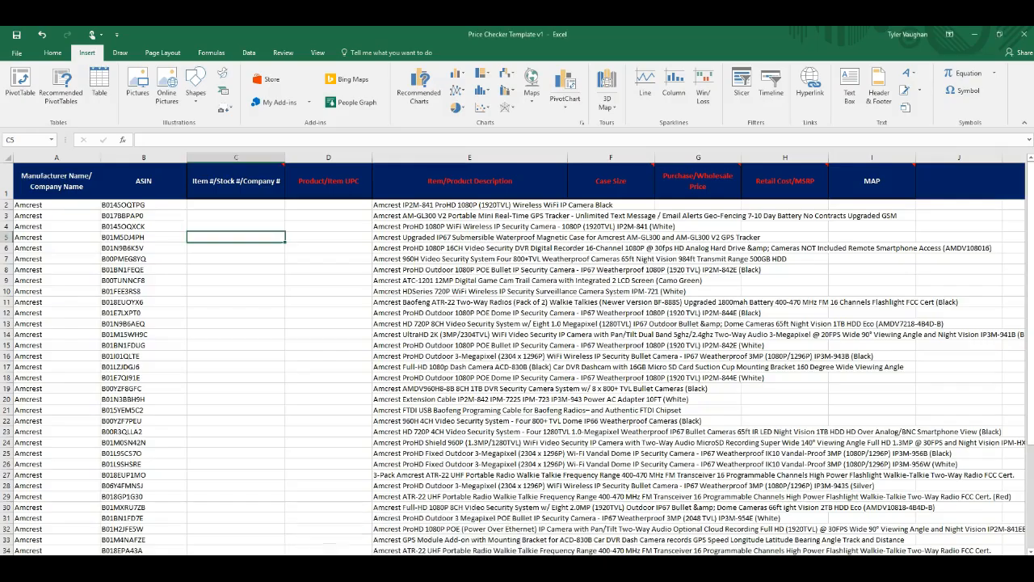
left_click(346, 506)
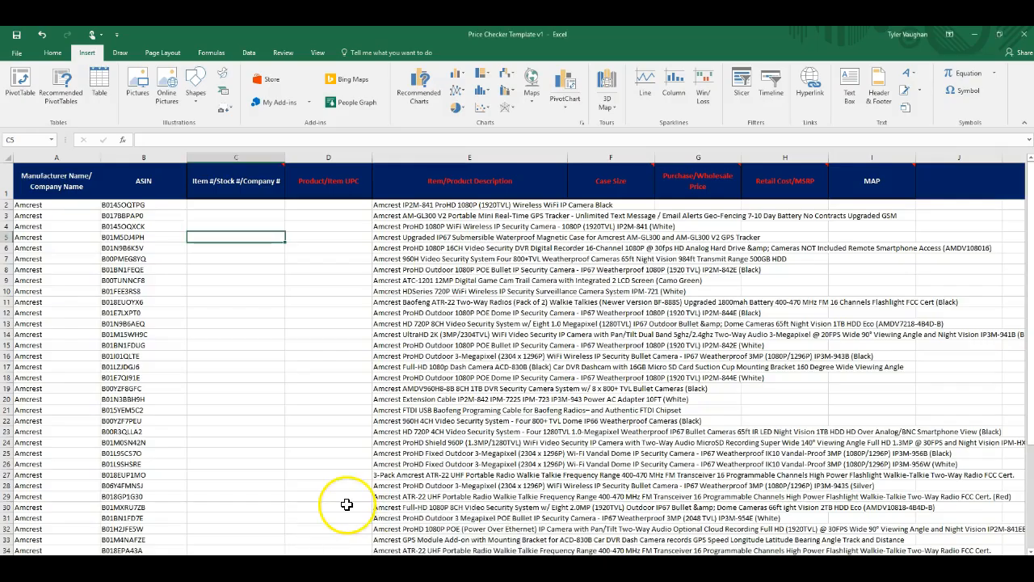
left_click(783, 205)
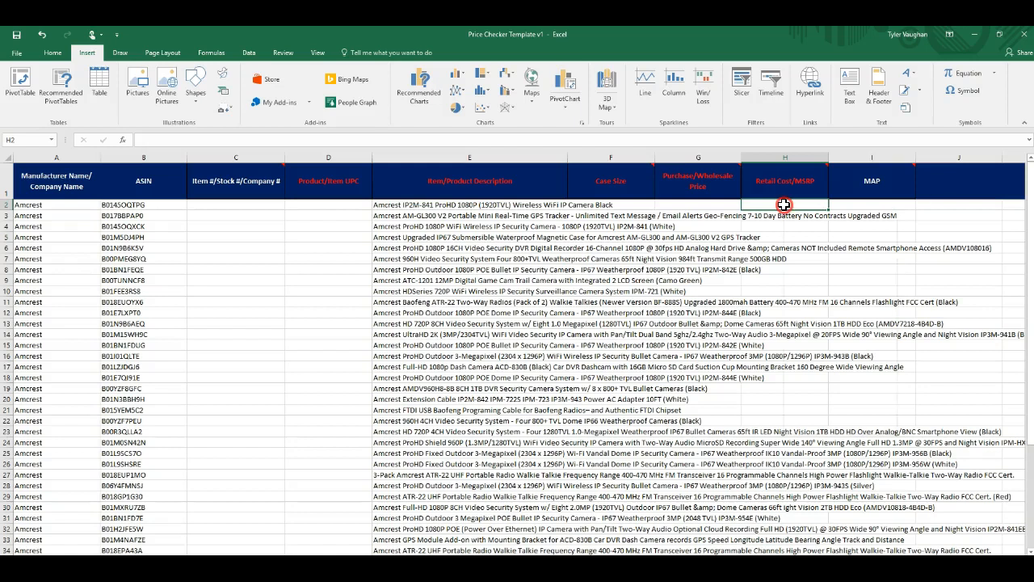
right_click(784, 205)
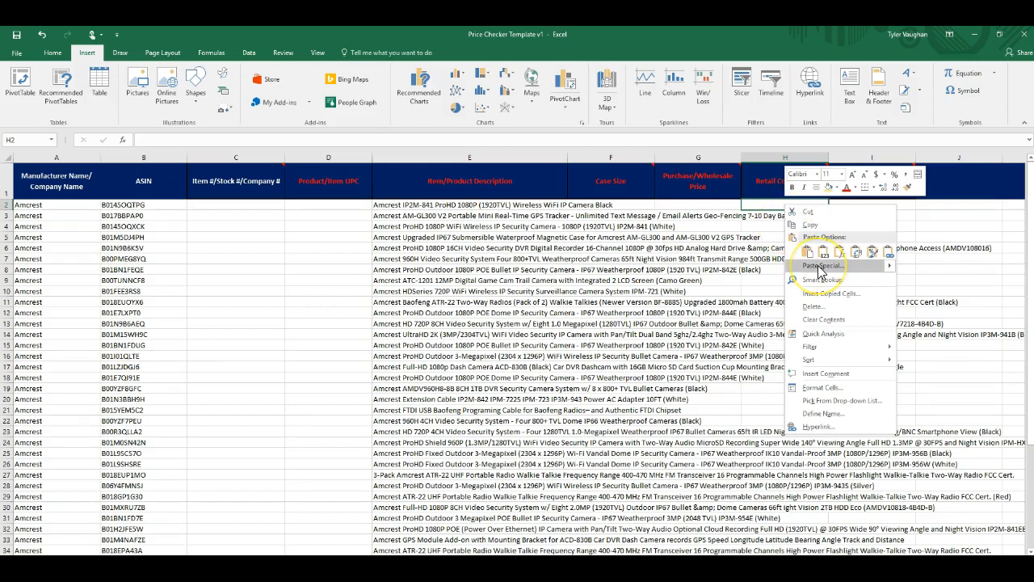
mouse_move(820, 272)
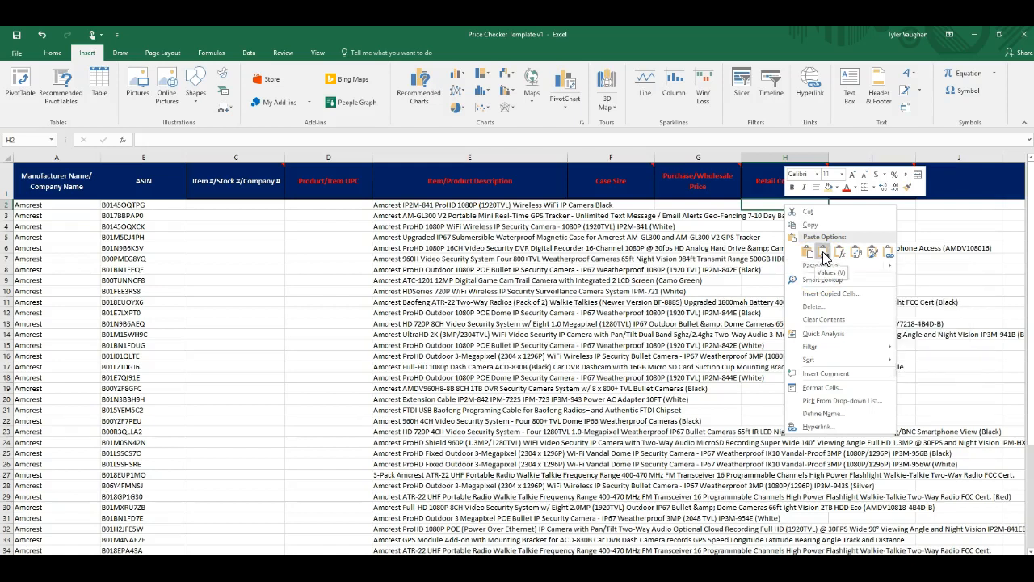
left_click(823, 252)
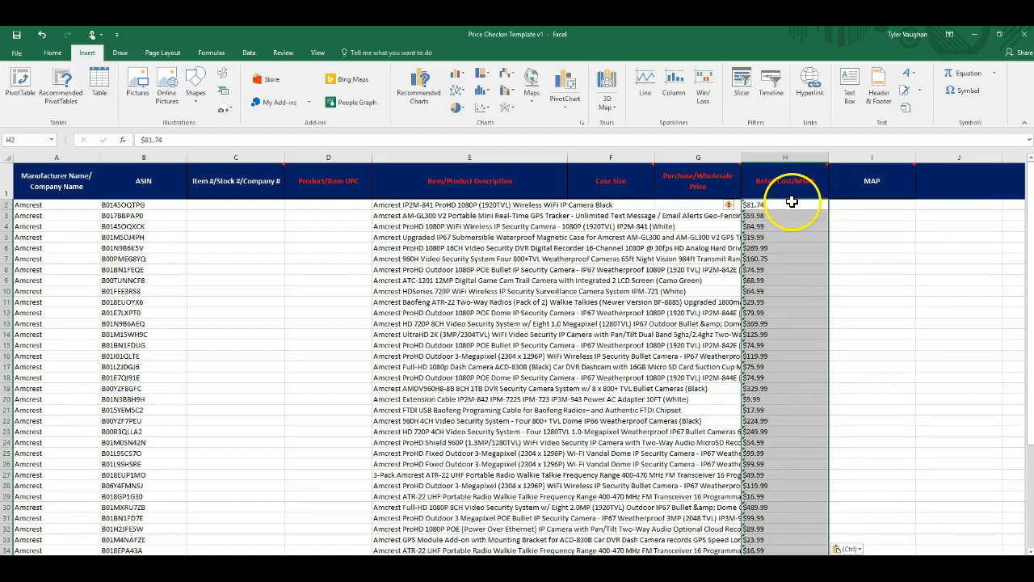
Right-align the pasted prices under Retail Cost/MSRP and check the error indicator on cell H2.
left_click(52, 53)
left_click(333, 102)
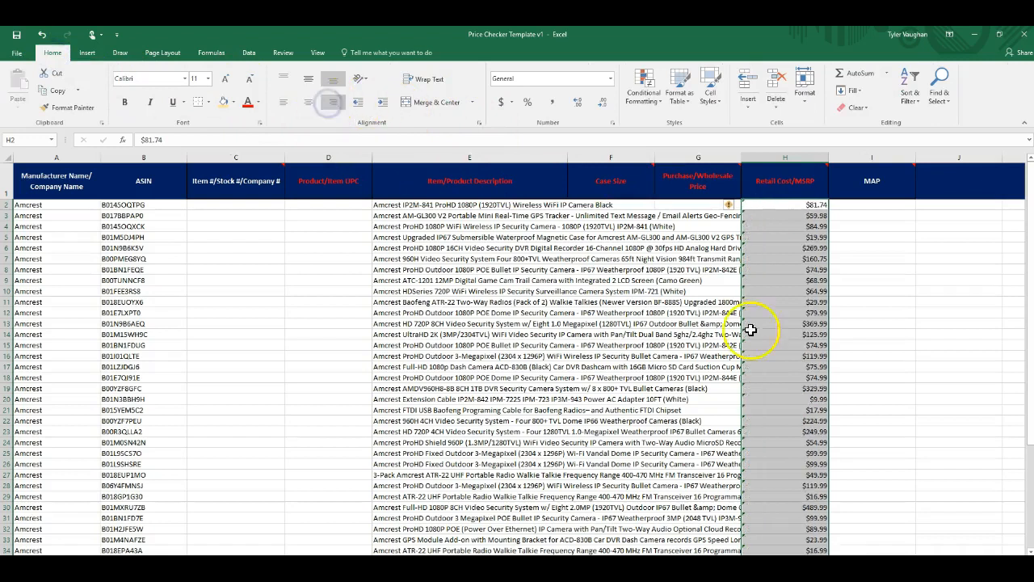
left_click(875, 339)
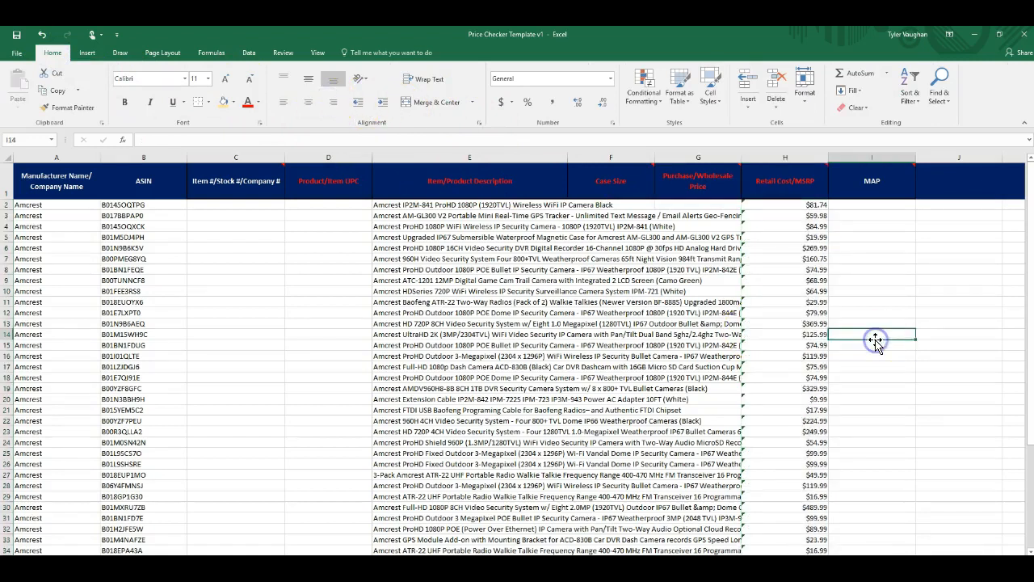
left_click(761, 205)
mouse_move(730, 207)
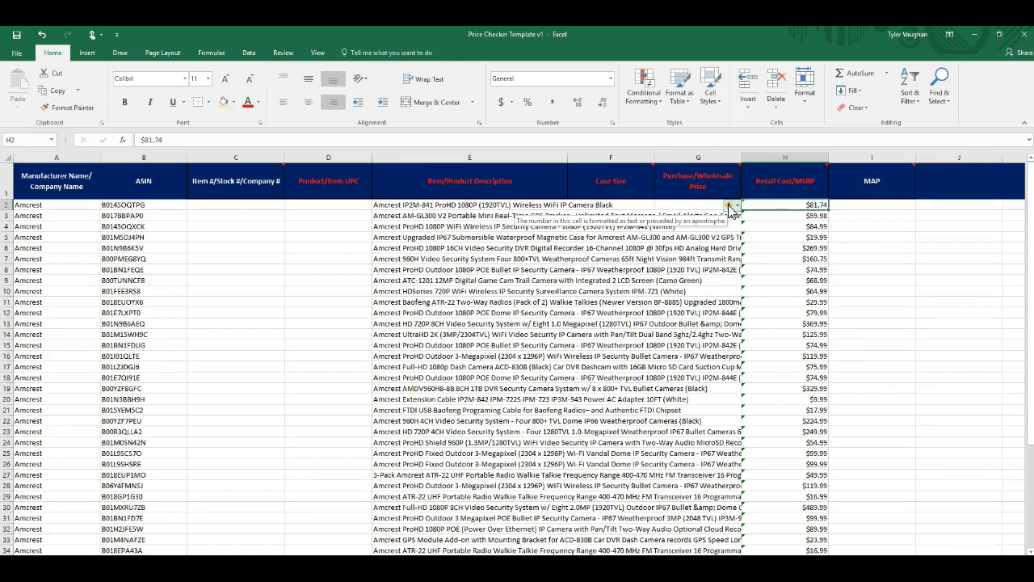
left_click(896, 227)
left_click(895, 230)
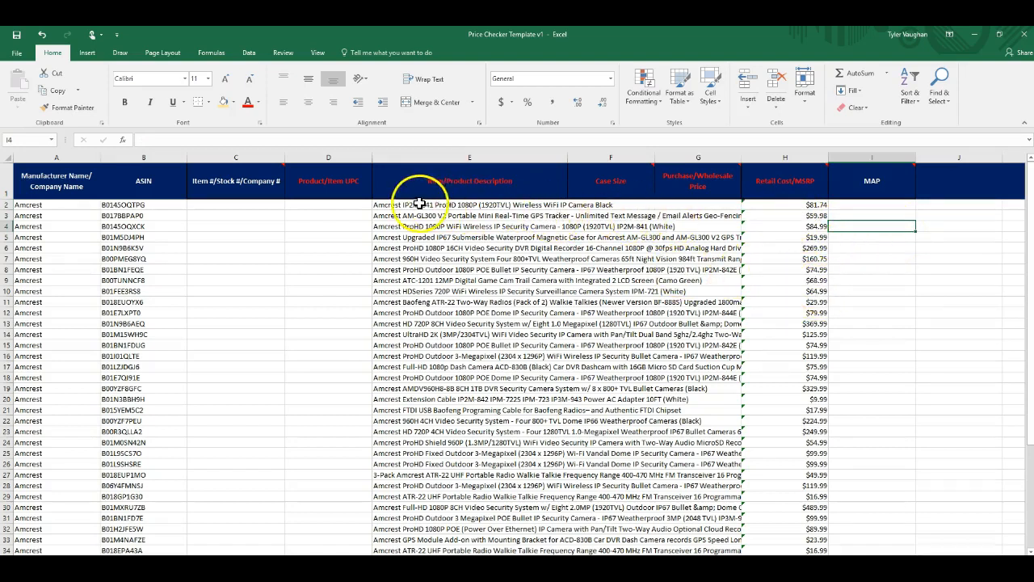
left_click(467, 156)
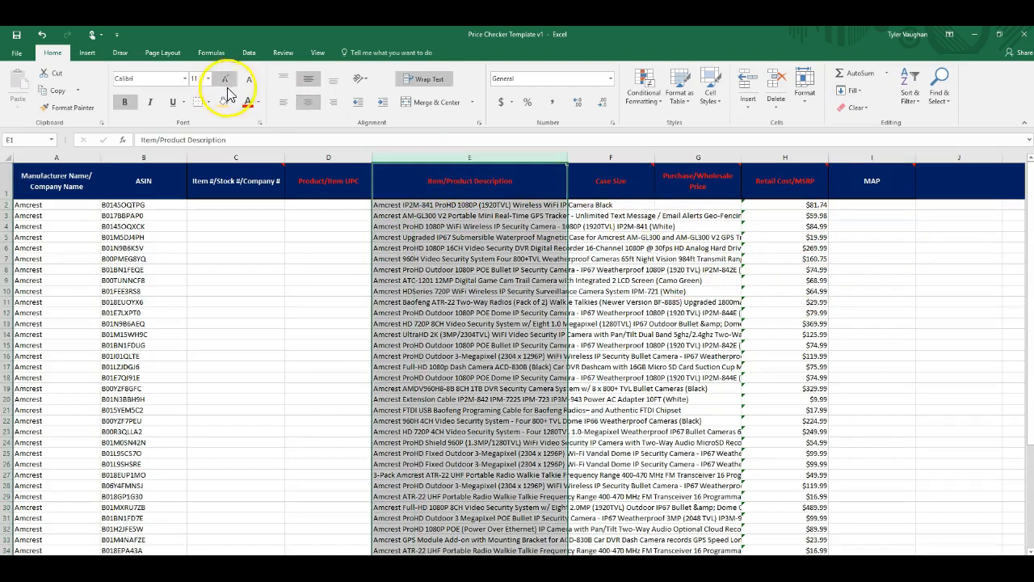
left_click(288, 103)
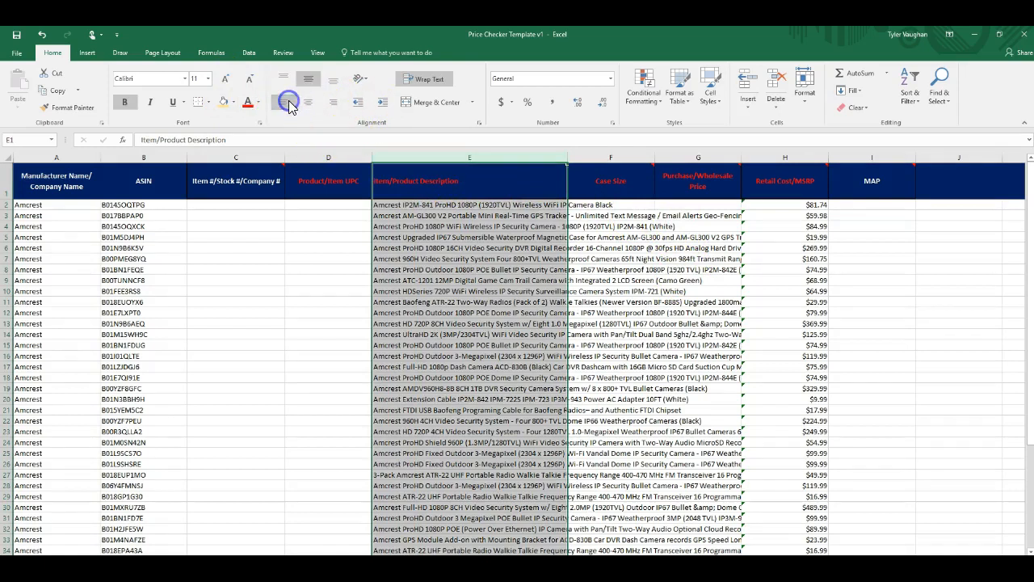
left_click(309, 102)
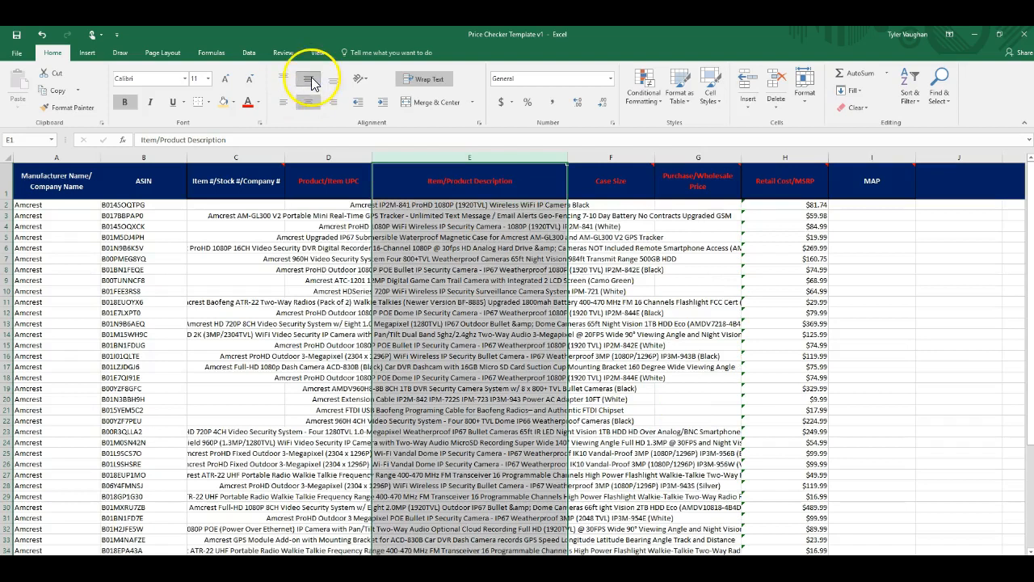
Middle-align, left-align and wrap the product names under Item/Product Description from E2 down, leaving out the header.
left_click(432, 204)
mouse_move(432, 204)
left_mouse_down()
mouse_move(427, 553)
mouse_move(565, 542)
mouse_move(438, 512)
left_mouse_up()
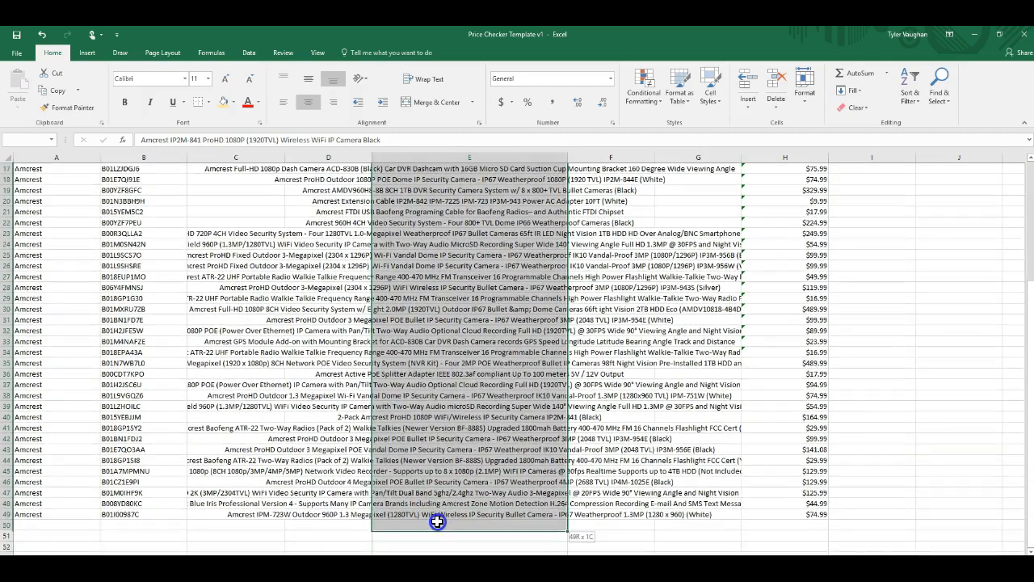
left_click(309, 79)
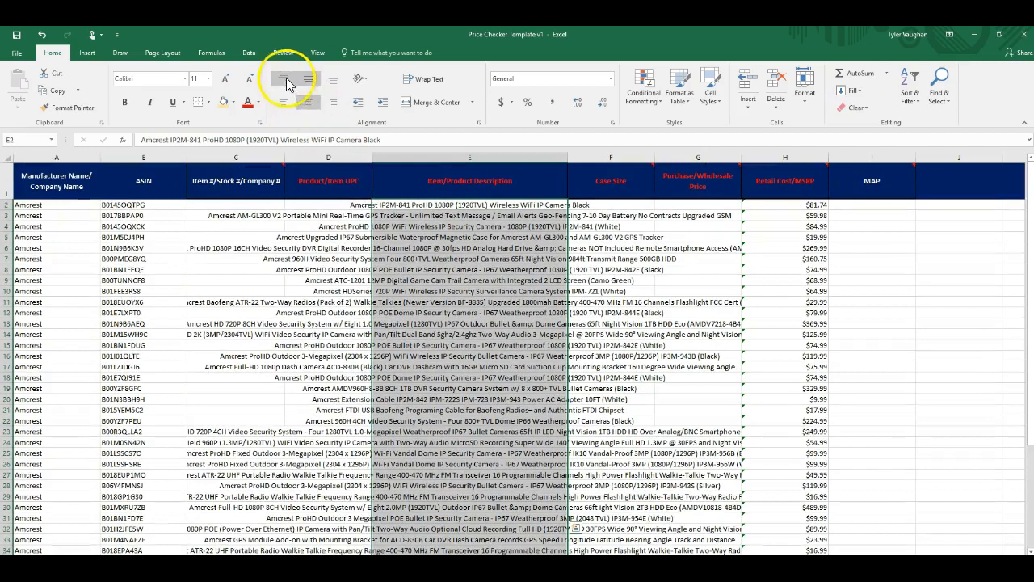
left_click(283, 102)
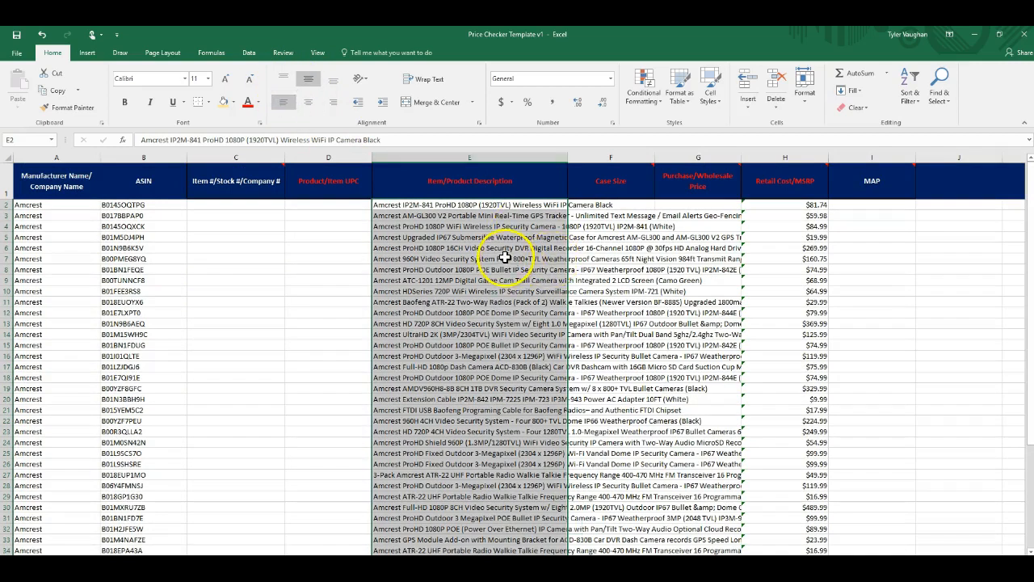
left_click(426, 79)
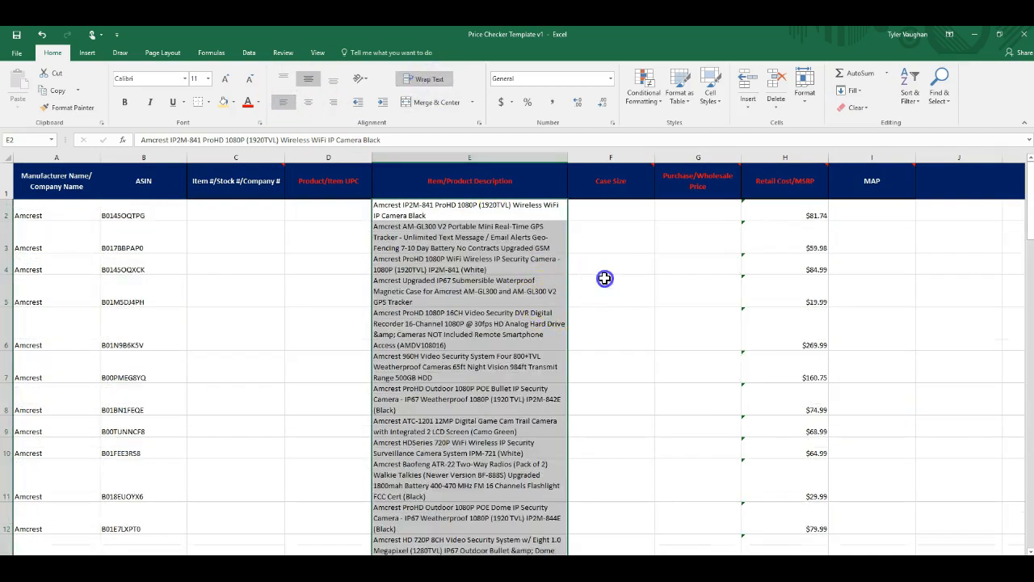
left_click(605, 278)
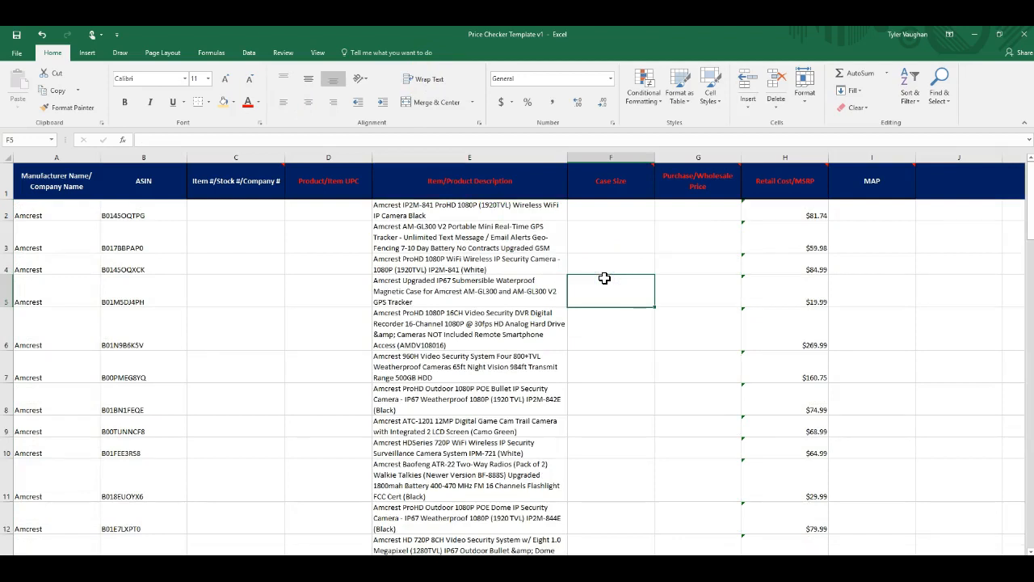
left_click(604, 205)
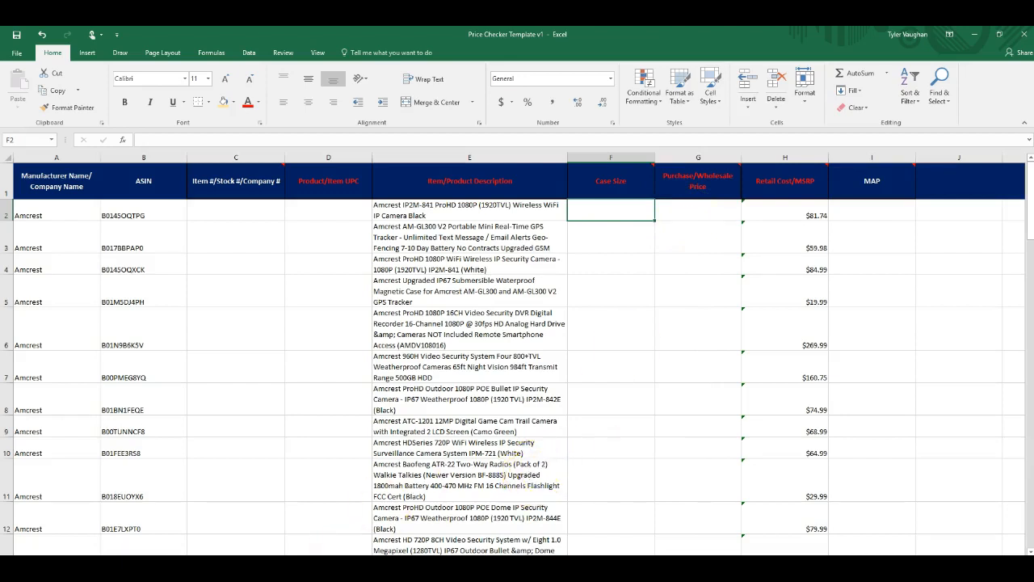
mouse_move(411, 576)
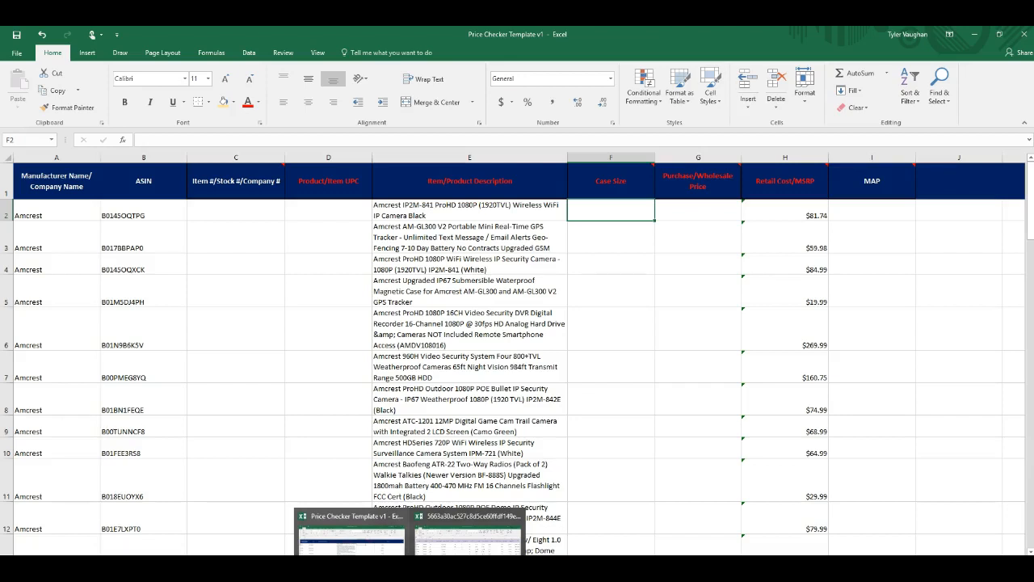
left_click(632, 209)
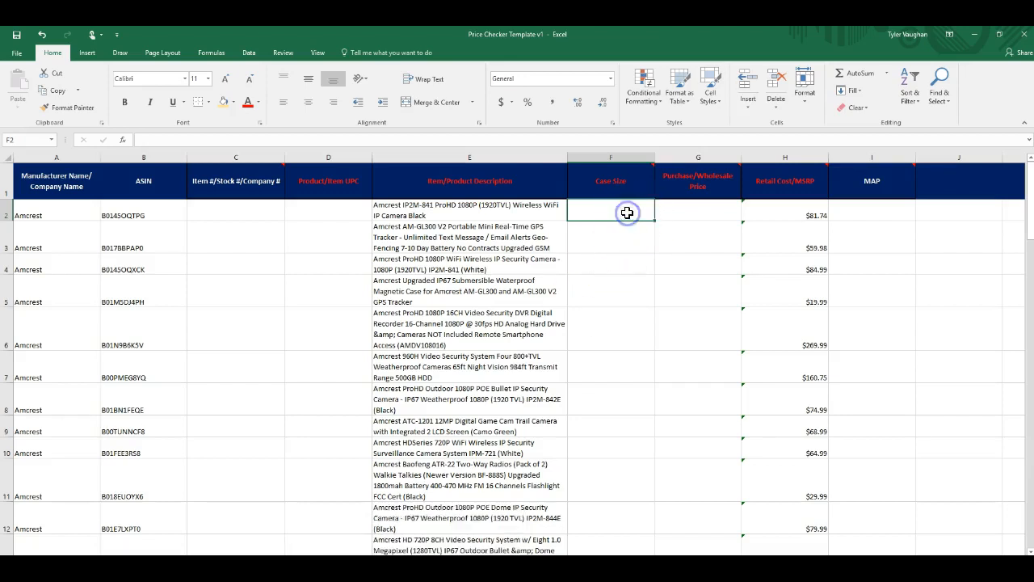
left_click(452, 213)
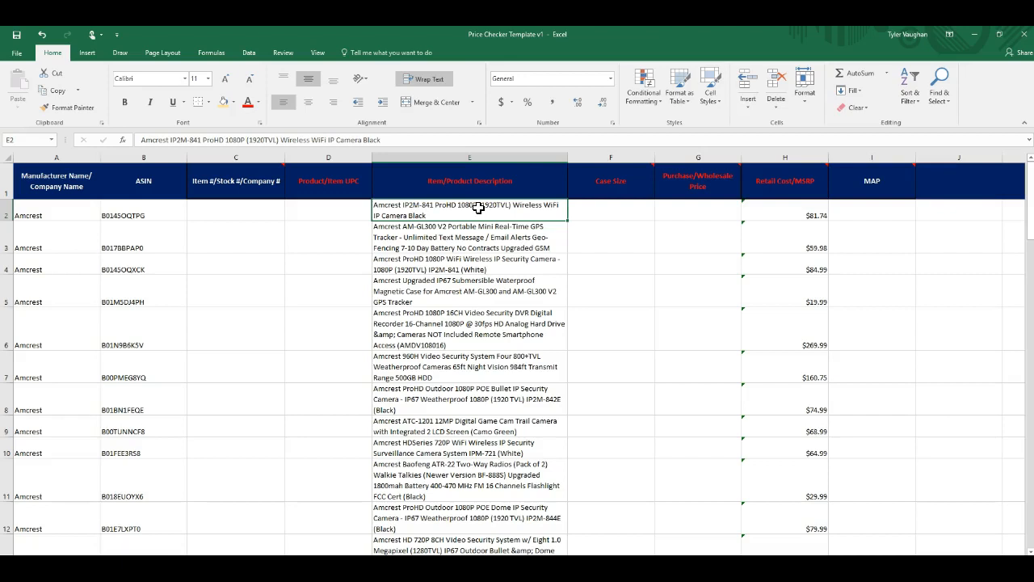
left_click(614, 210)
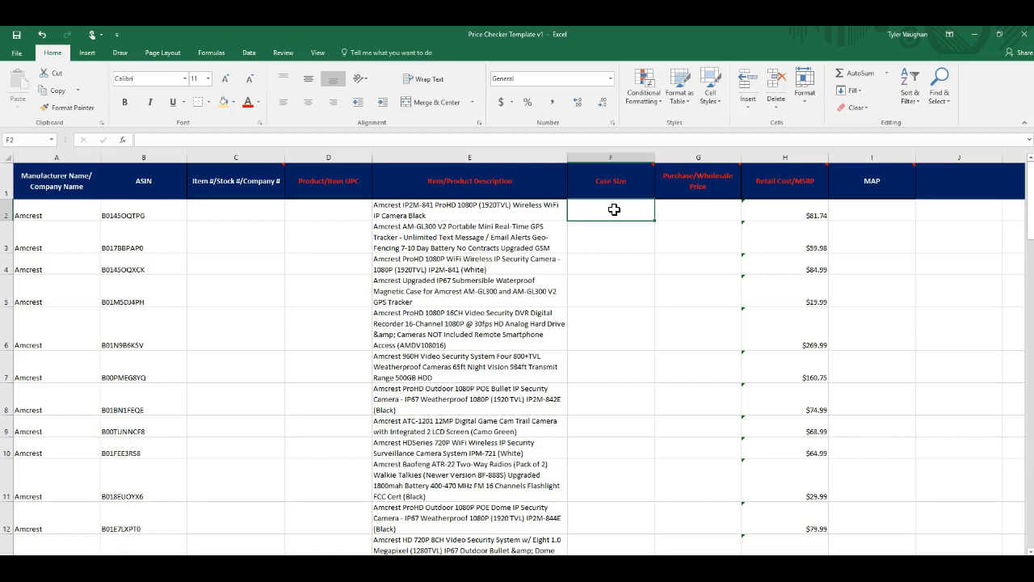
left_click(535, 208)
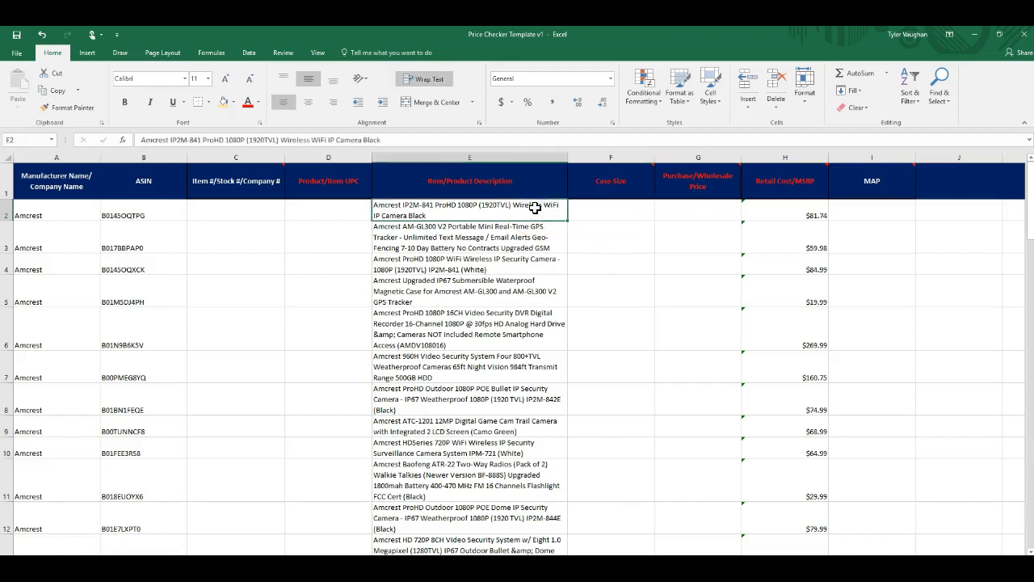
Enter a Case Size of 1 for the first product in F2.
double_click(611, 217)
type("1")
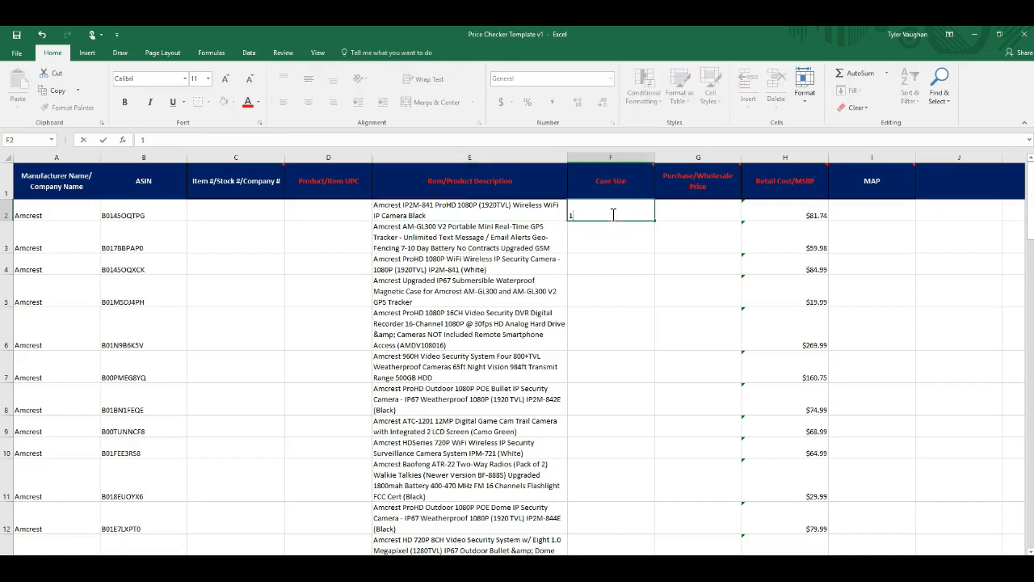
left_click(685, 211)
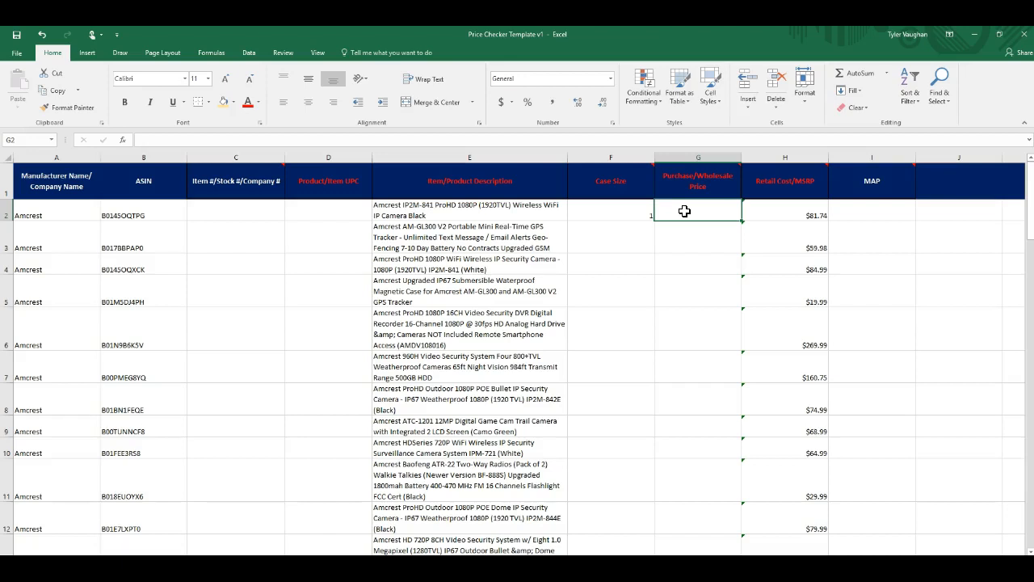
Enter 100 as the Purchase/Wholesale Price of the first product in G2.
left_click(459, 216)
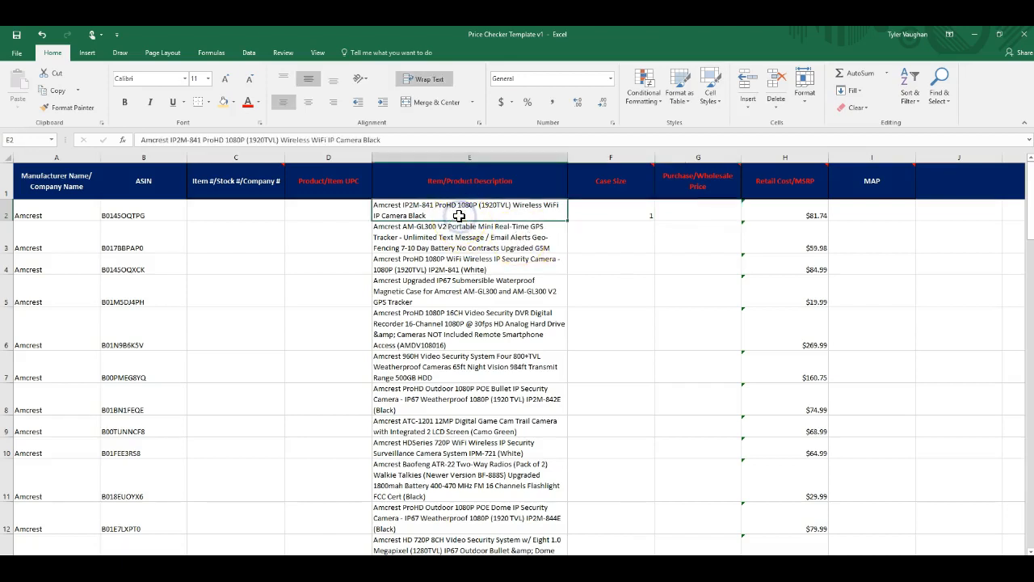
left_click(693, 215)
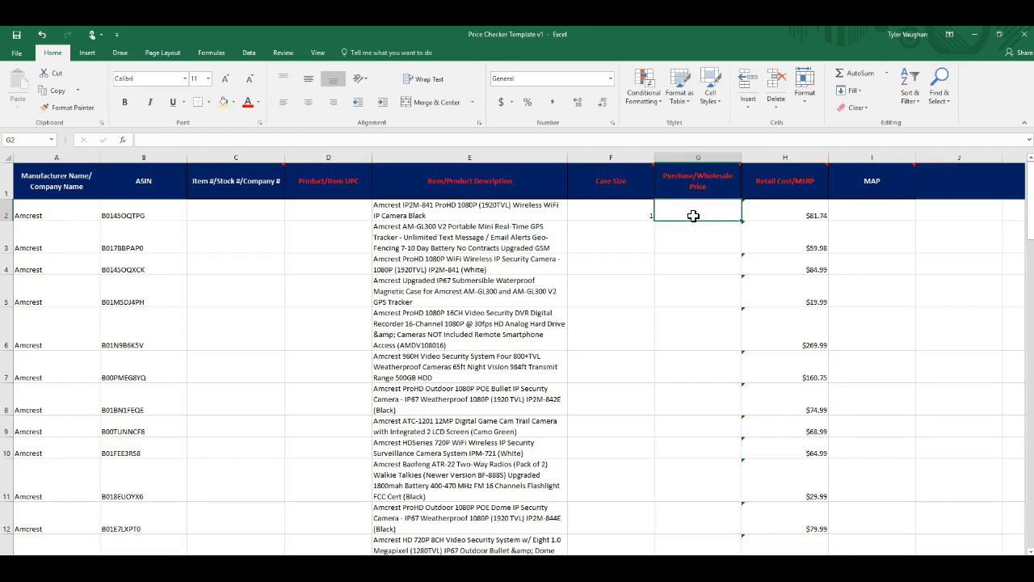
type("100")
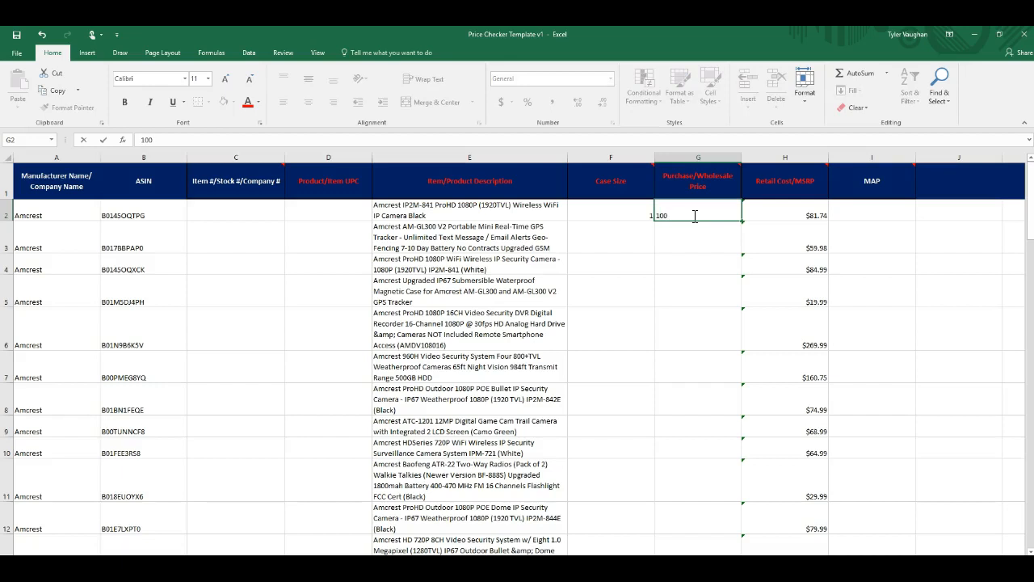
left_click(699, 239)
left_click(713, 211)
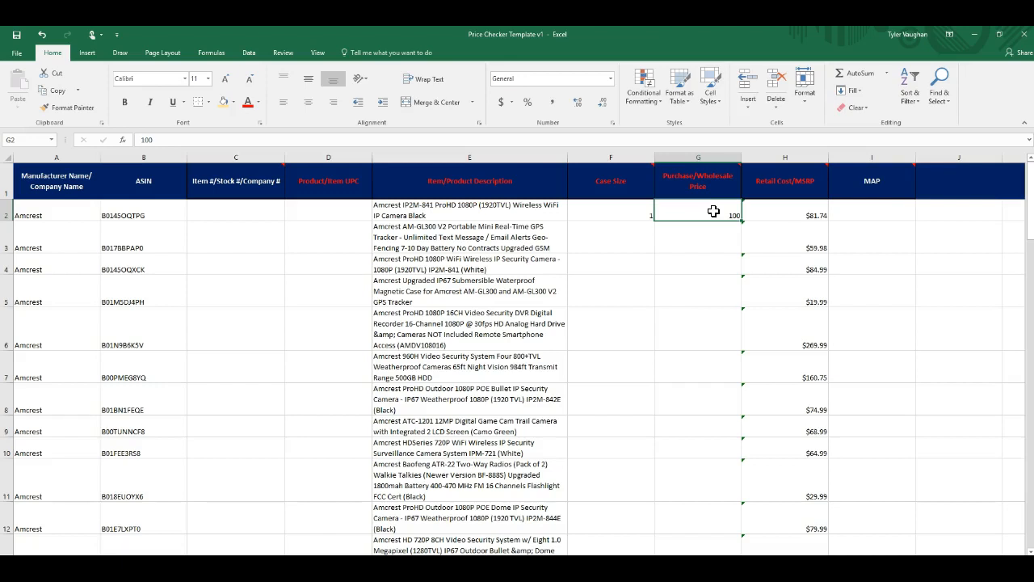
left_click(492, 210)
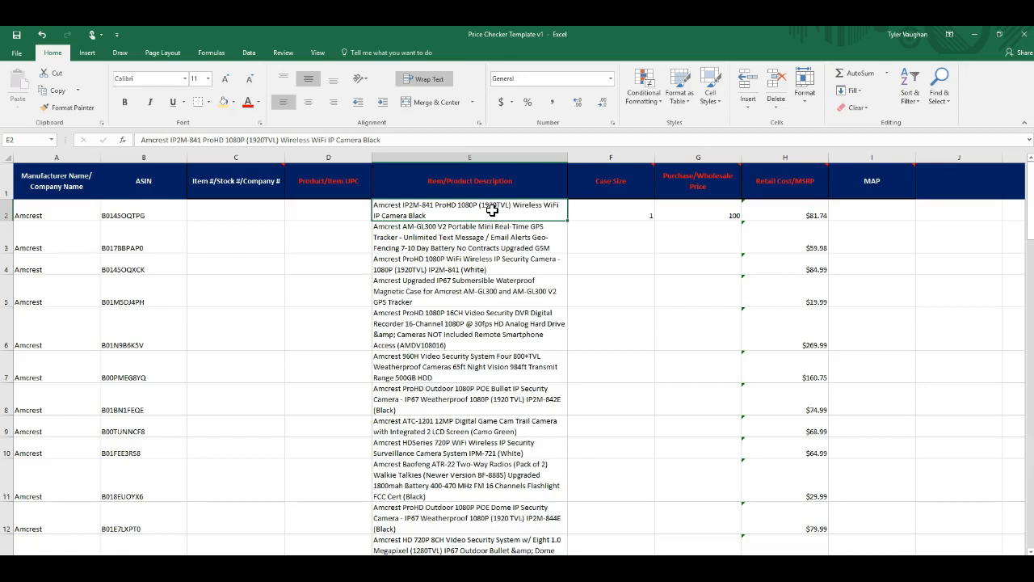
left_click(722, 210)
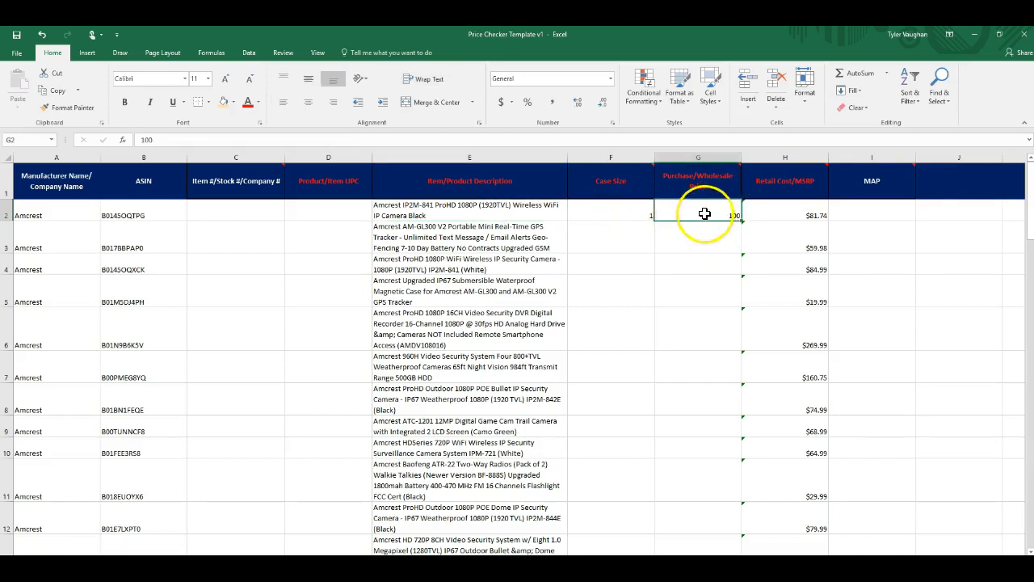
left_click_drag(640, 213, 687, 215)
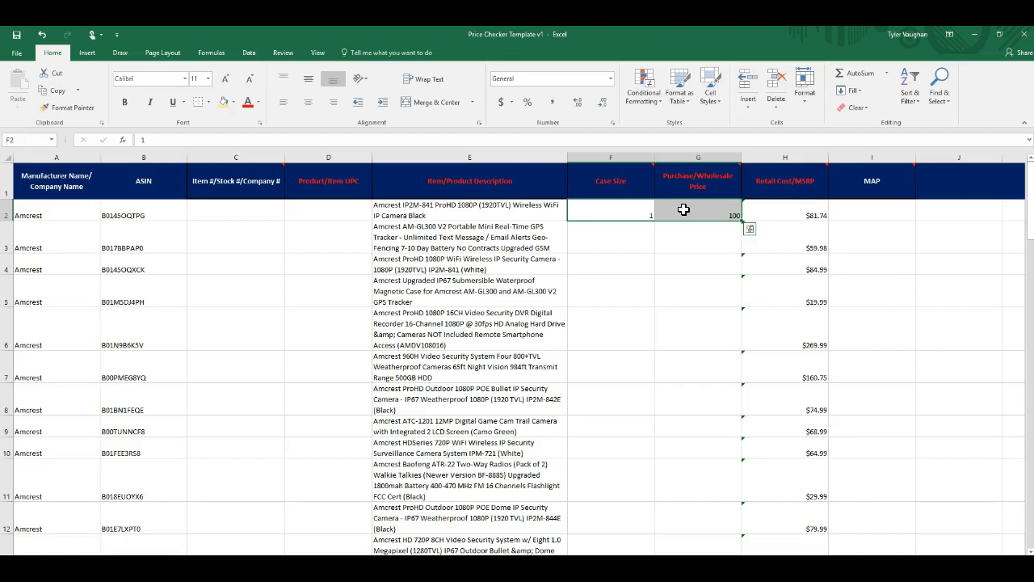
left_click(684, 209)
left_click(623, 211)
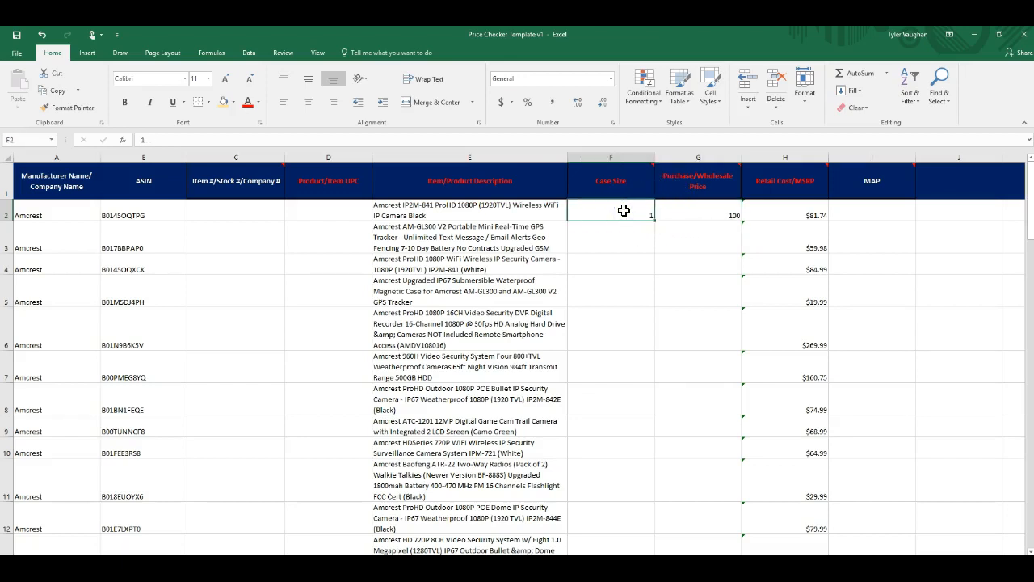
Change the Purchase/Wholesale Price of the first product in G2 to 20.
left_click(696, 213)
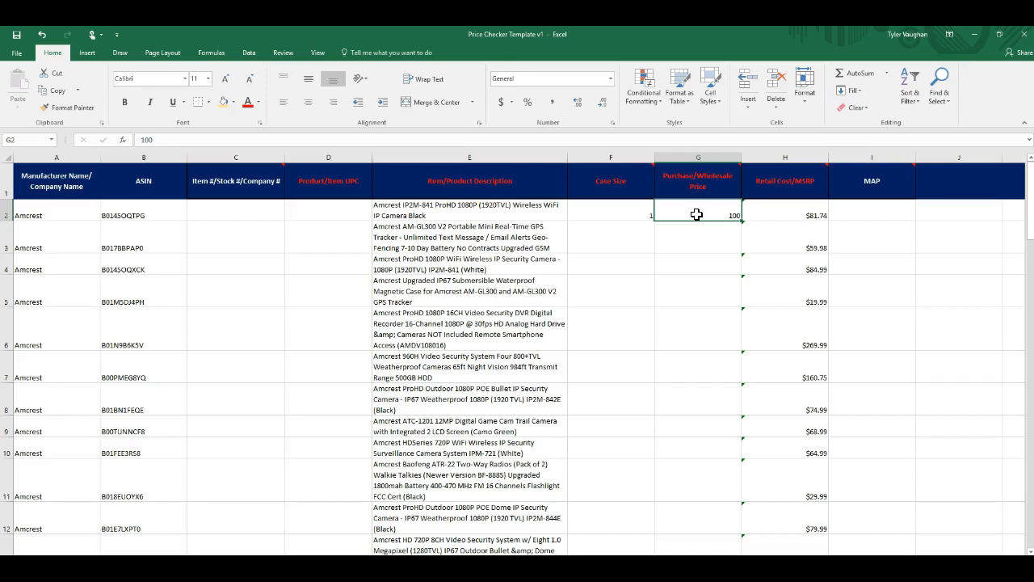
left_click(696, 214)
type("20")
left_click(698, 234)
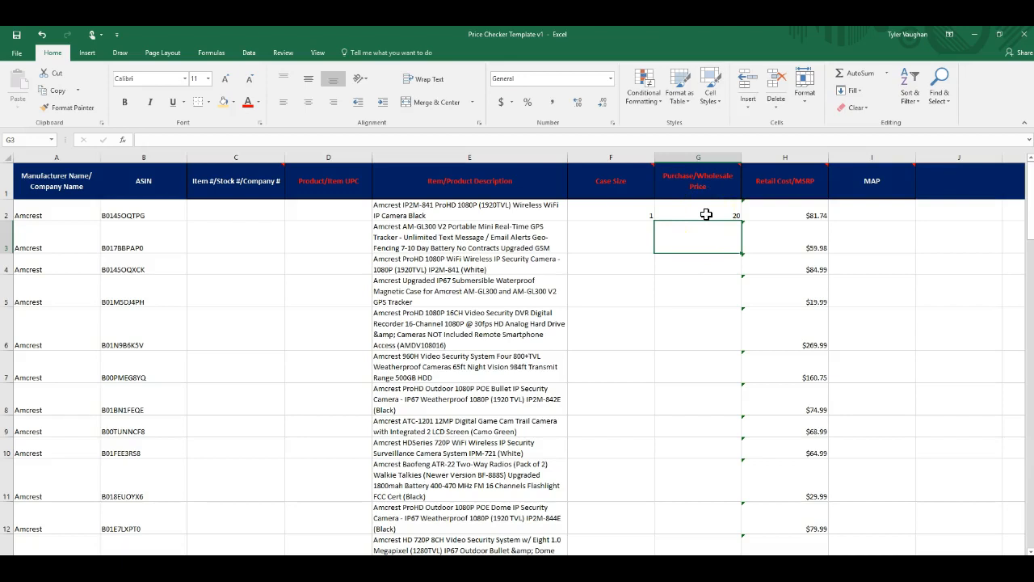
left_click(706, 214)
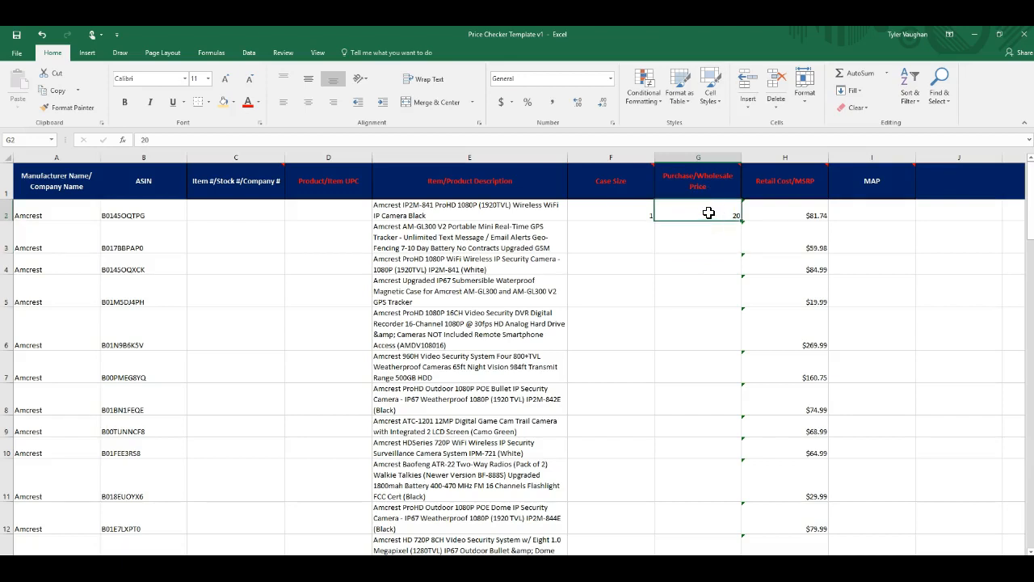
left_click(666, 206)
left_click(635, 210)
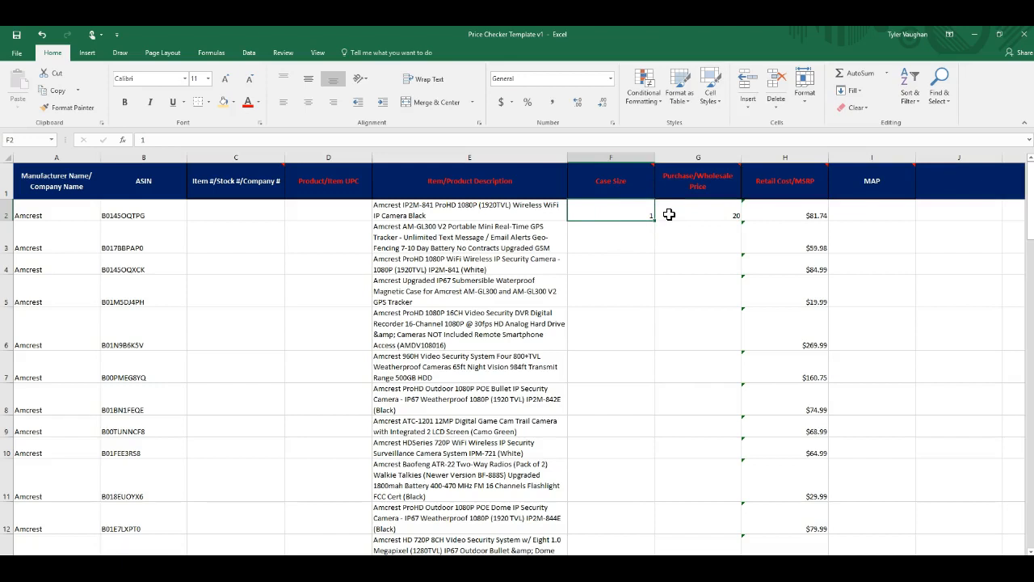
left_click(669, 214)
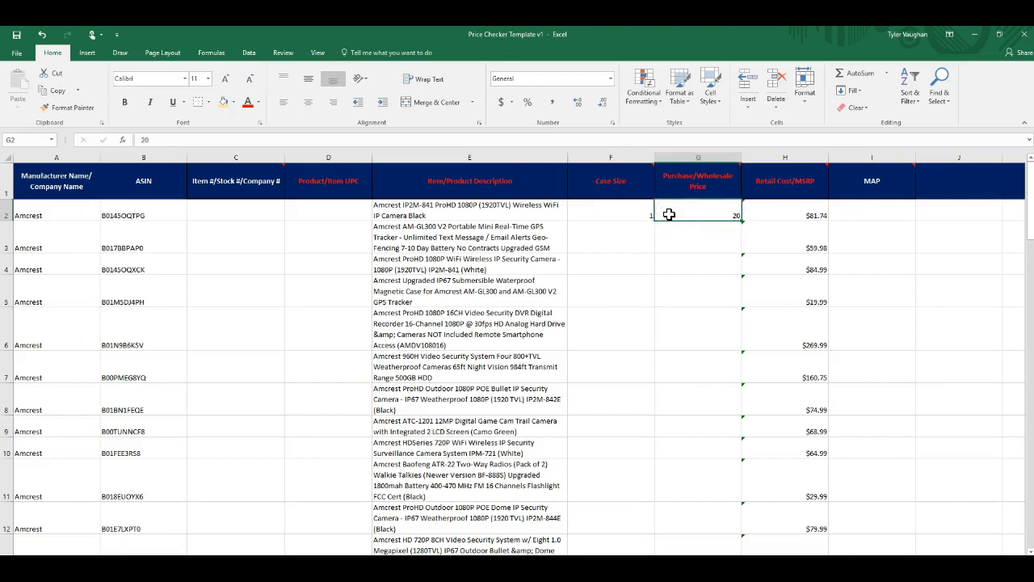
Copy the first product's description from E2 and switch to Chrome to open Amazon in a new tab.
left_click(455, 212)
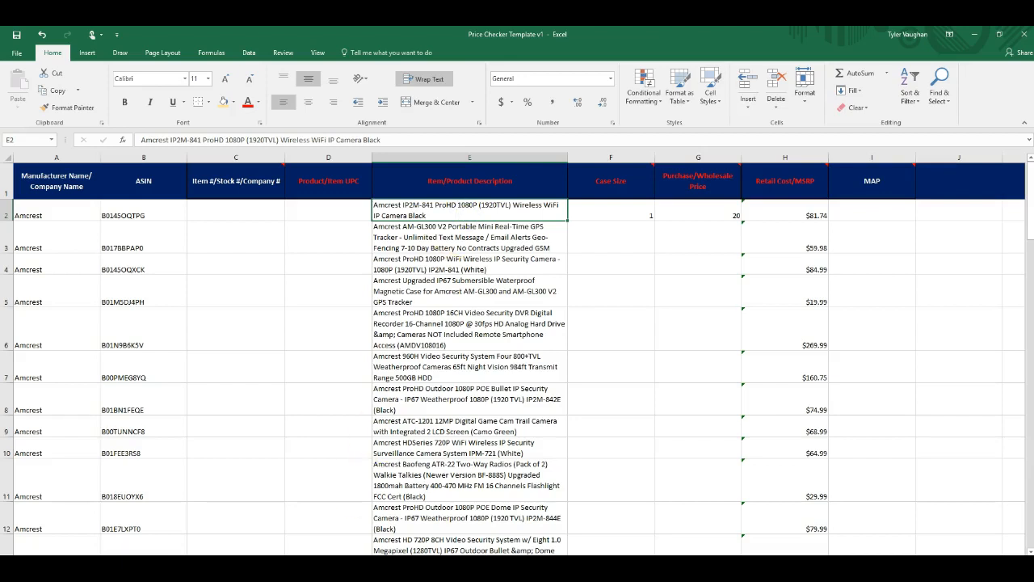
mouse_move(410, 578)
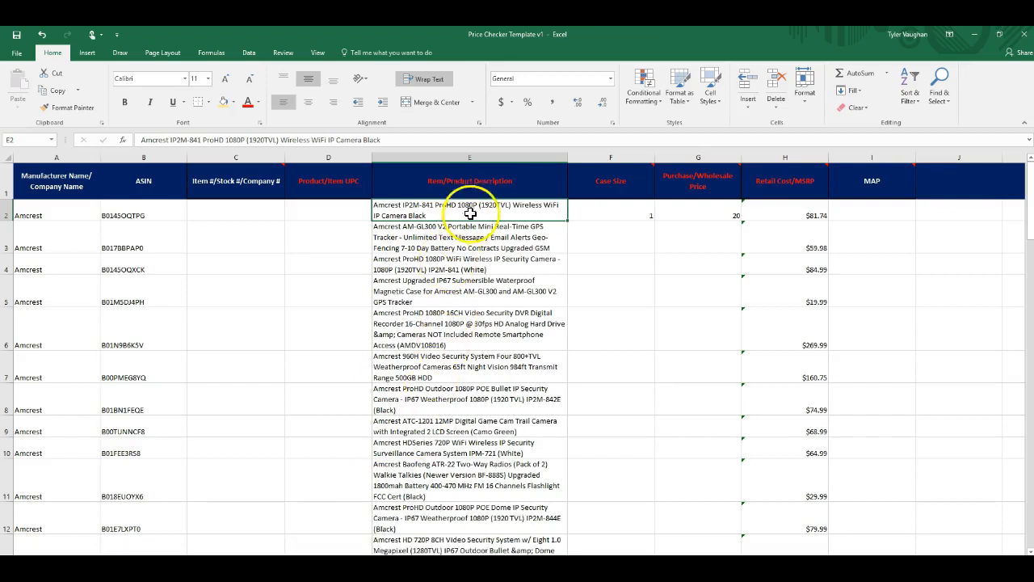
key("ctrl+c")
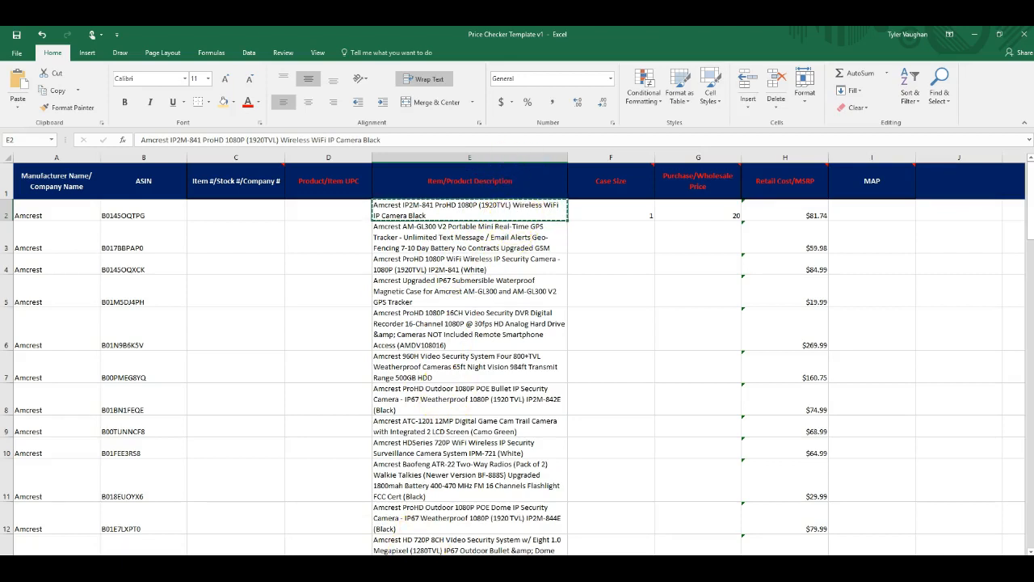
left_click(278, 579)
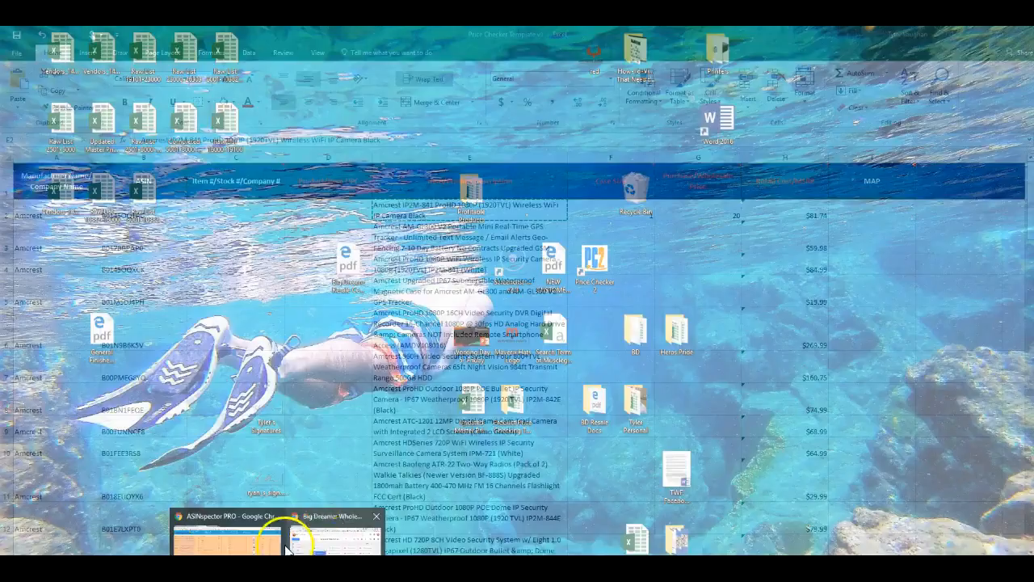
left_click(258, 540)
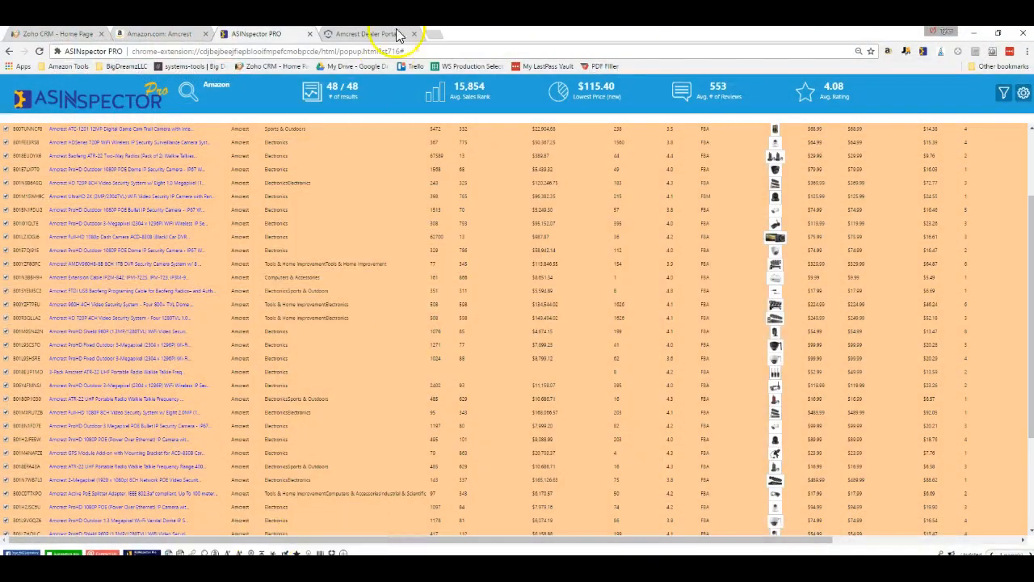
left_click(433, 36)
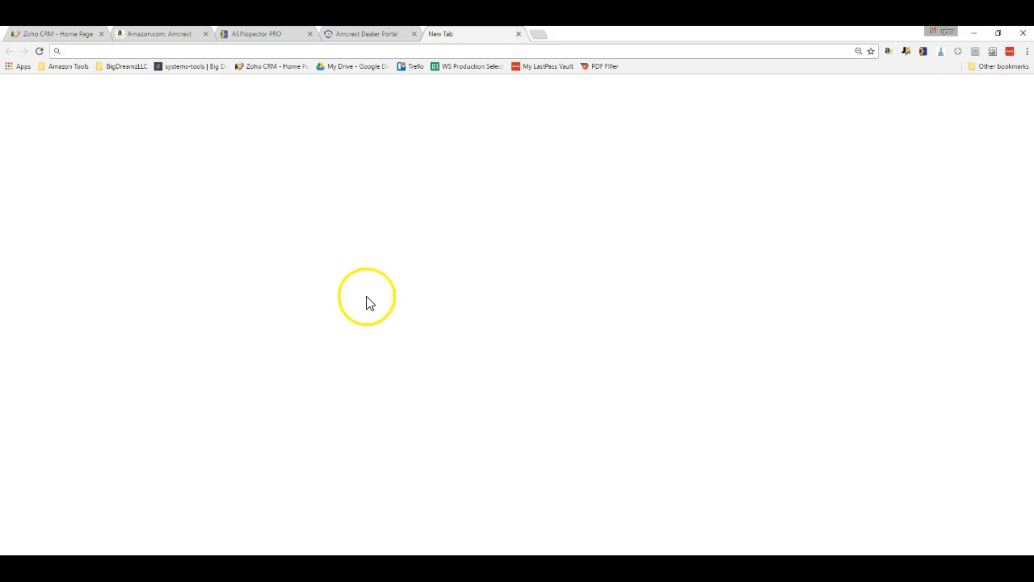
left_click(394, 297)
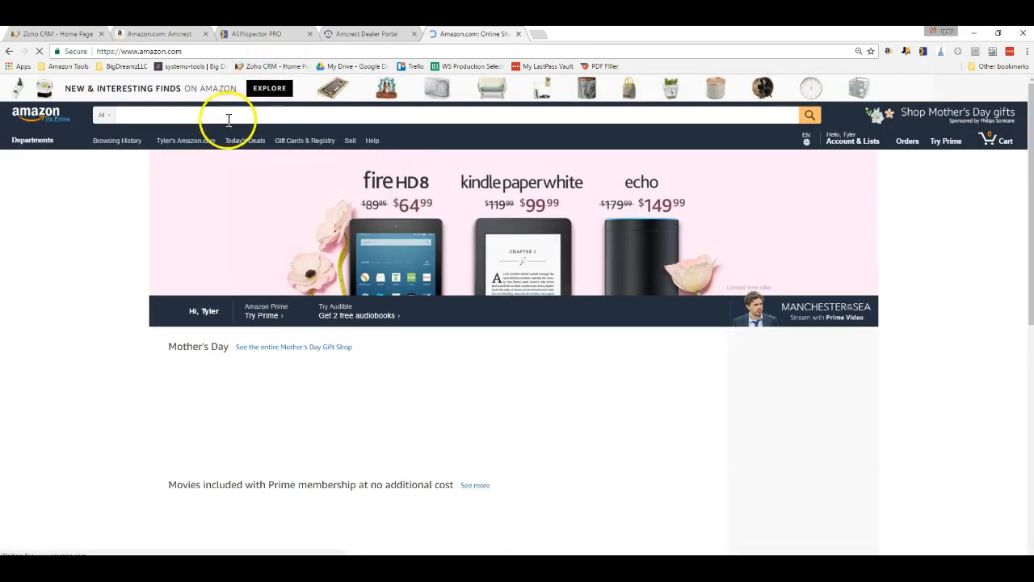
Search Amazon for the copied product name, Amcrest IP2M-841 ProHD 1080P (1920TVL) Wireless WiFi IP Camera Black.
left_click(229, 119)
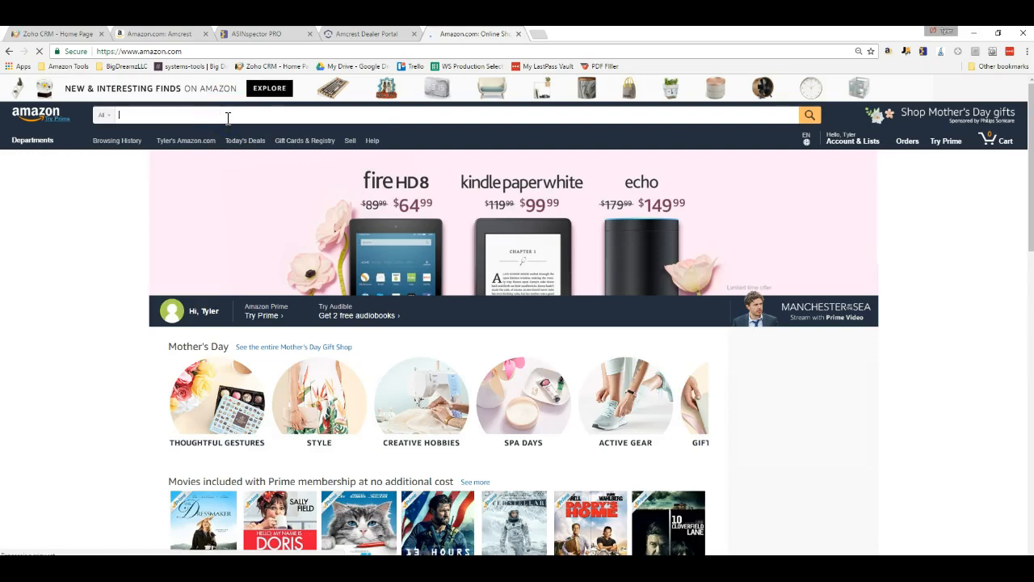
key("ctrl+v")
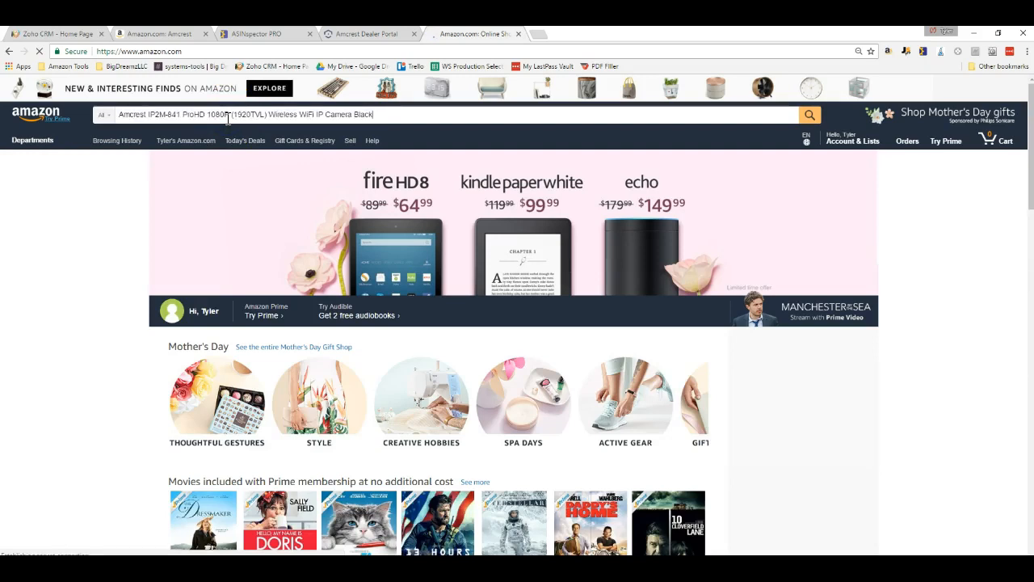
left_click(411, 120)
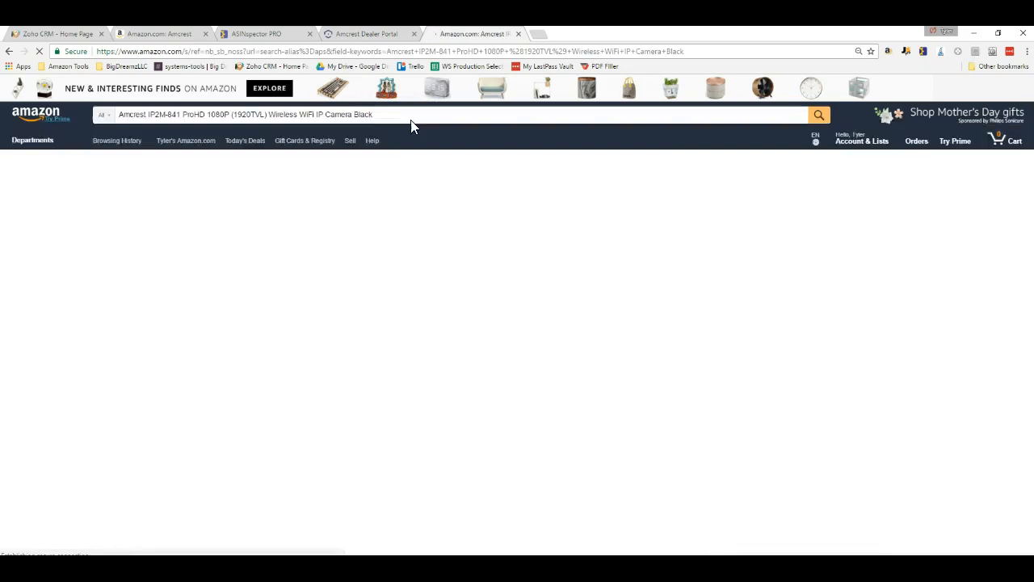
left_click(395, 191)
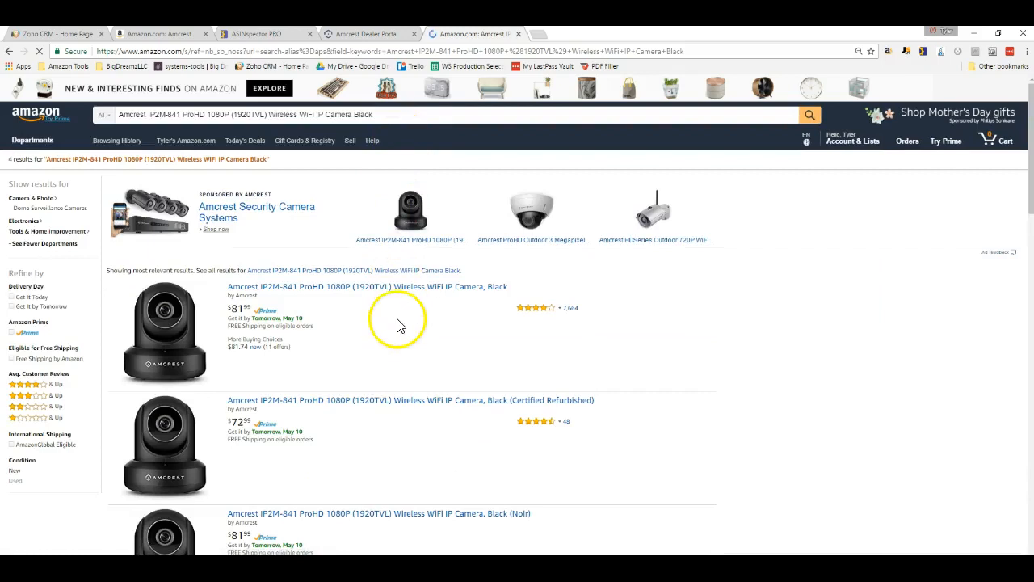
Open the non-refurbished black IP2M-841 listing and compare its full title and color with the searched product name.
left_click(311, 289)
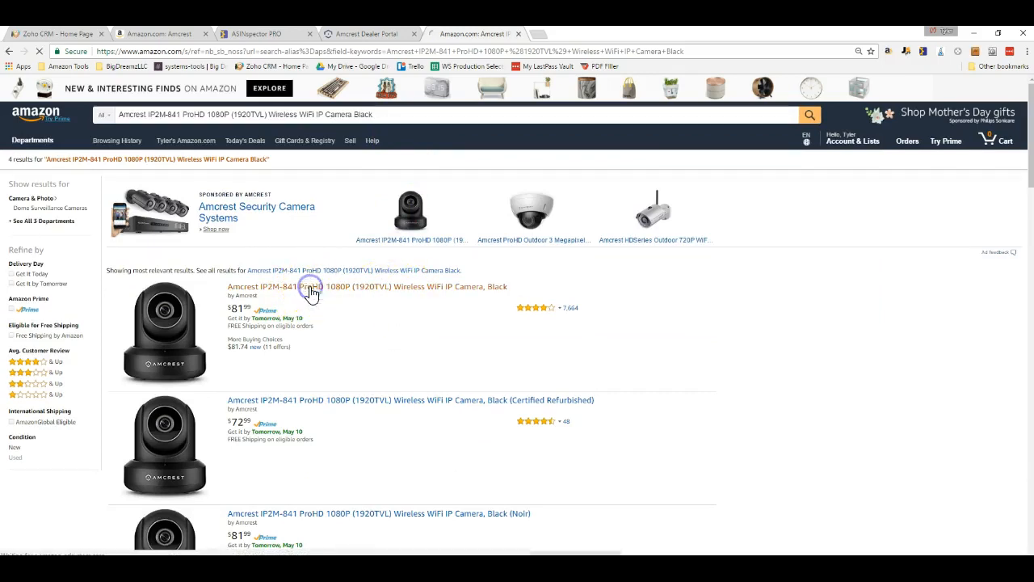
left_click(309, 288)
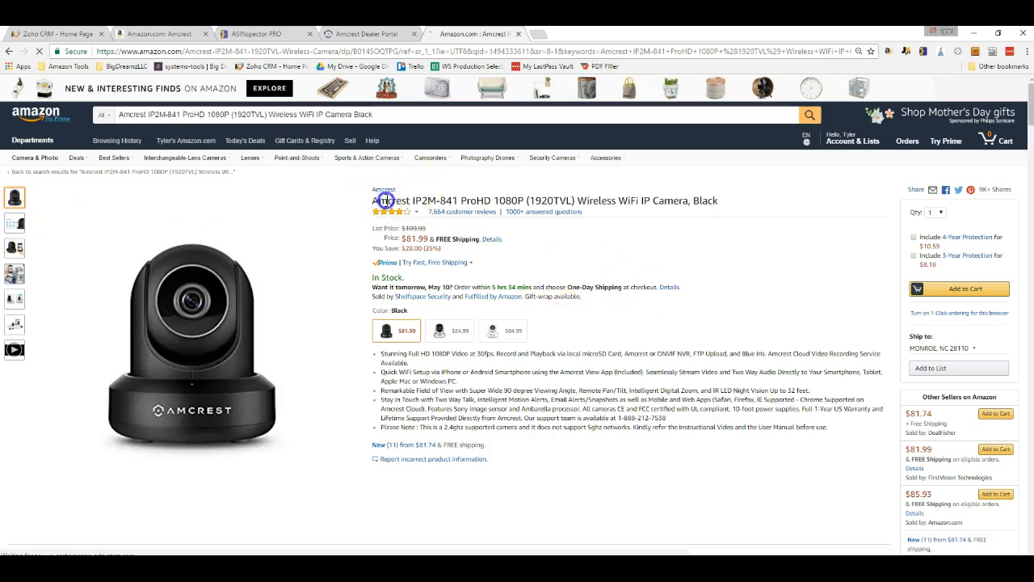
triple_click(718, 201)
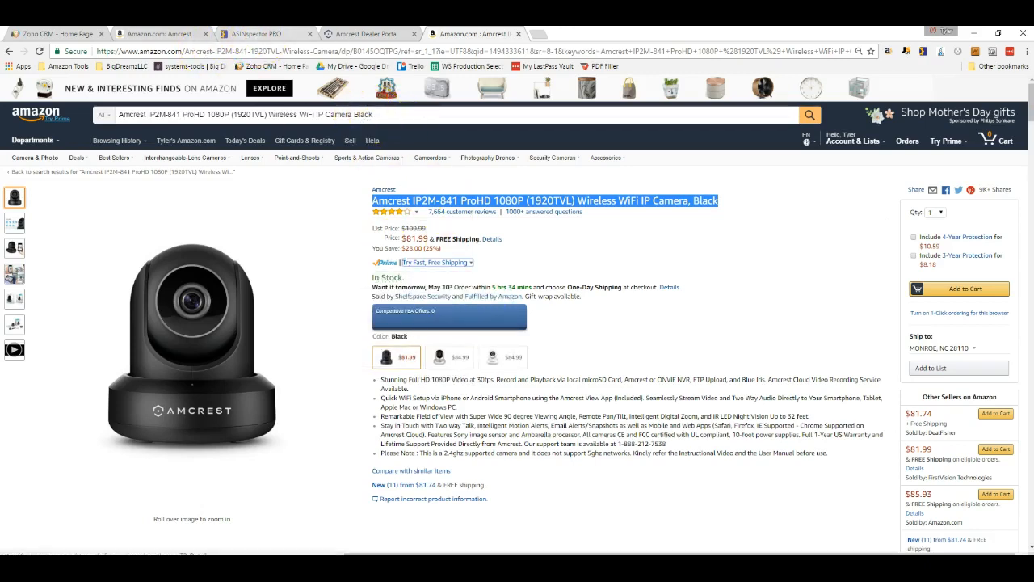
left_click_drag(371, 117, 352, 116)
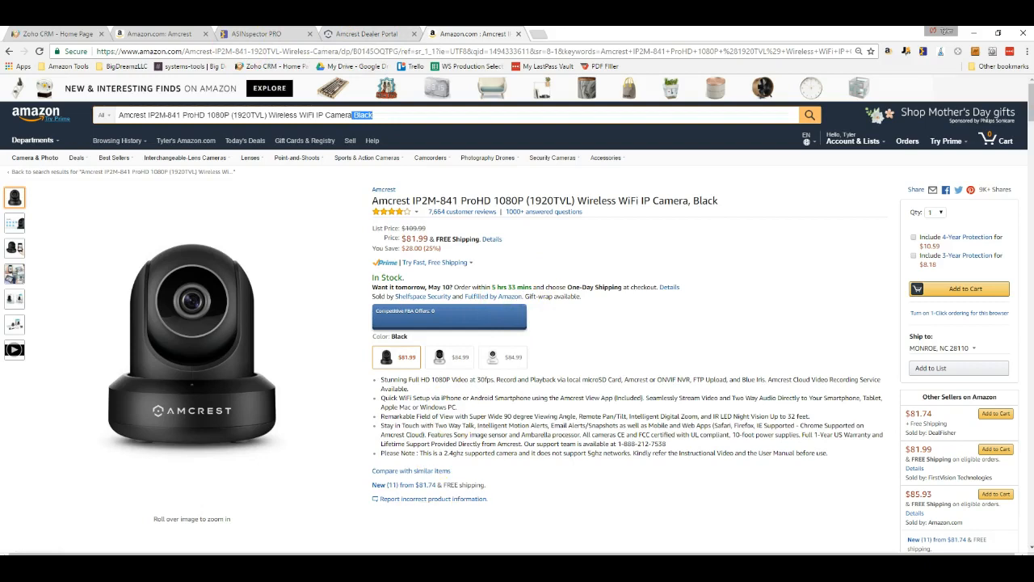
Switch back to the Price Checker Template in Excel, cancel the copy marquee and clear the first product's Purchase/Wholesale Price in G2.
mouse_move(410, 565)
left_click(351, 537)
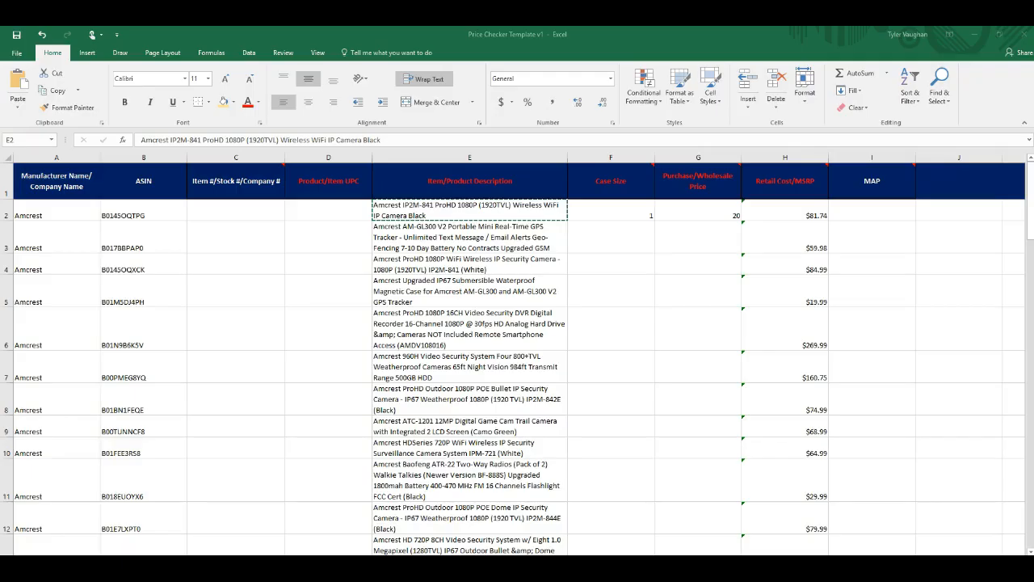
left_click(638, 214)
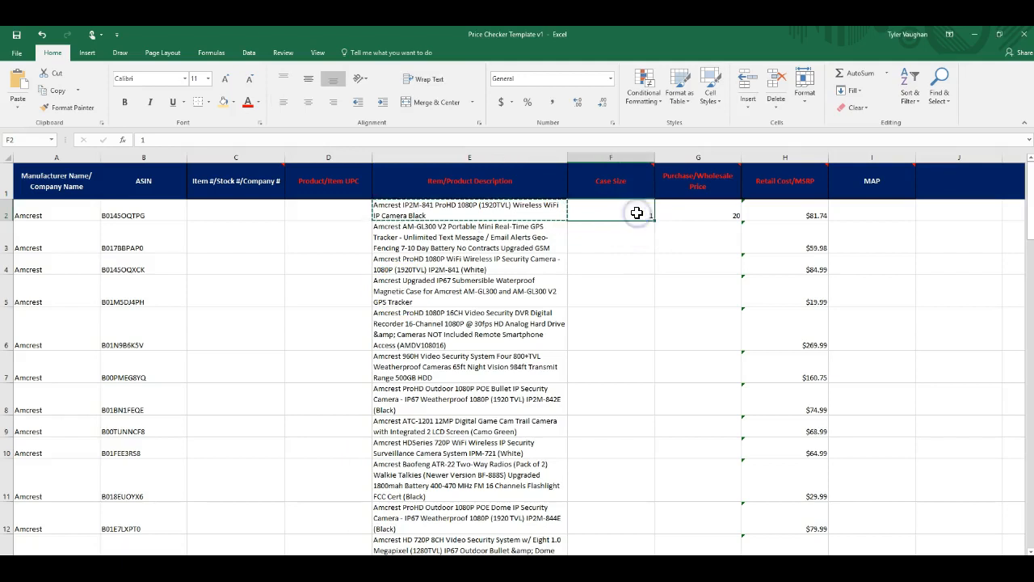
key("Escape")
left_click(637, 233)
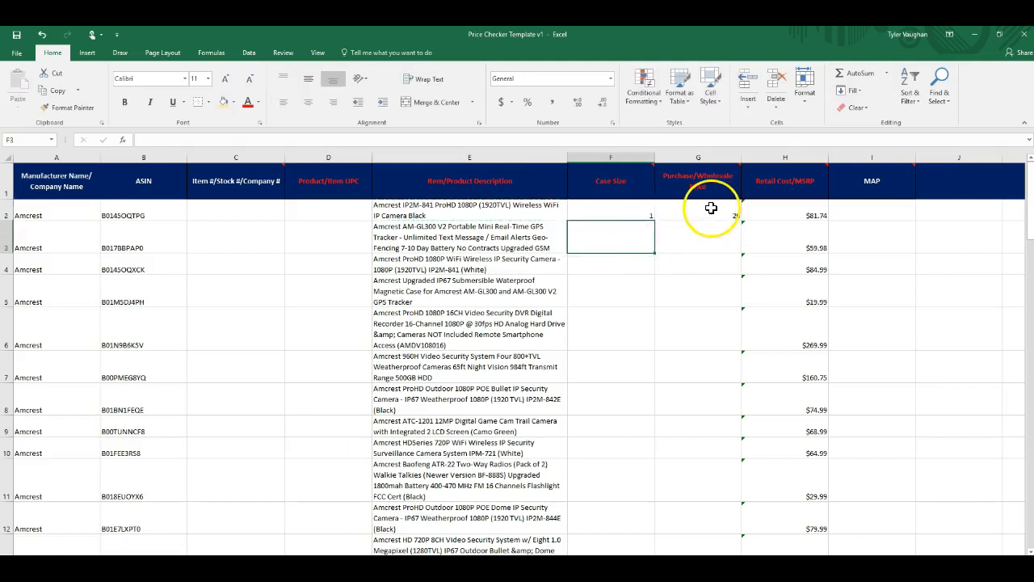
left_click(711, 209)
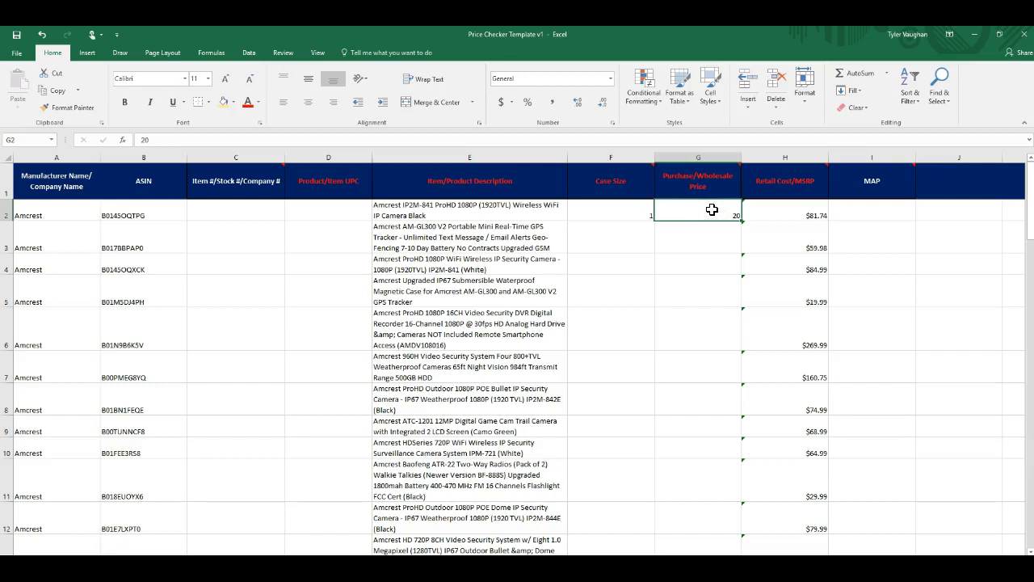
left_click(788, 215)
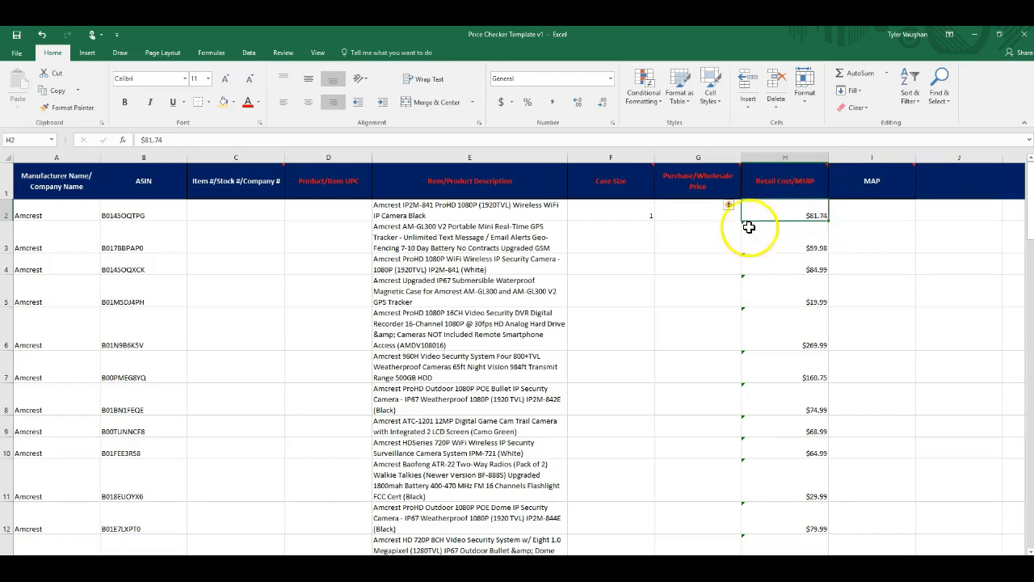
left_click(695, 217)
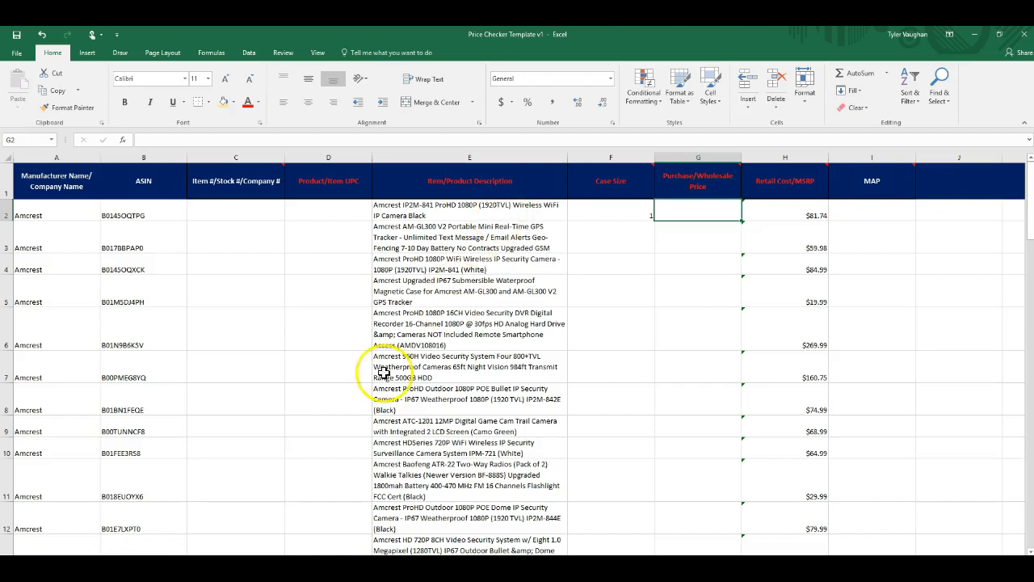
Switch to Chrome and open the Products page of the Amcrest Dealer Portal.
left_click(278, 575)
left_click(234, 542)
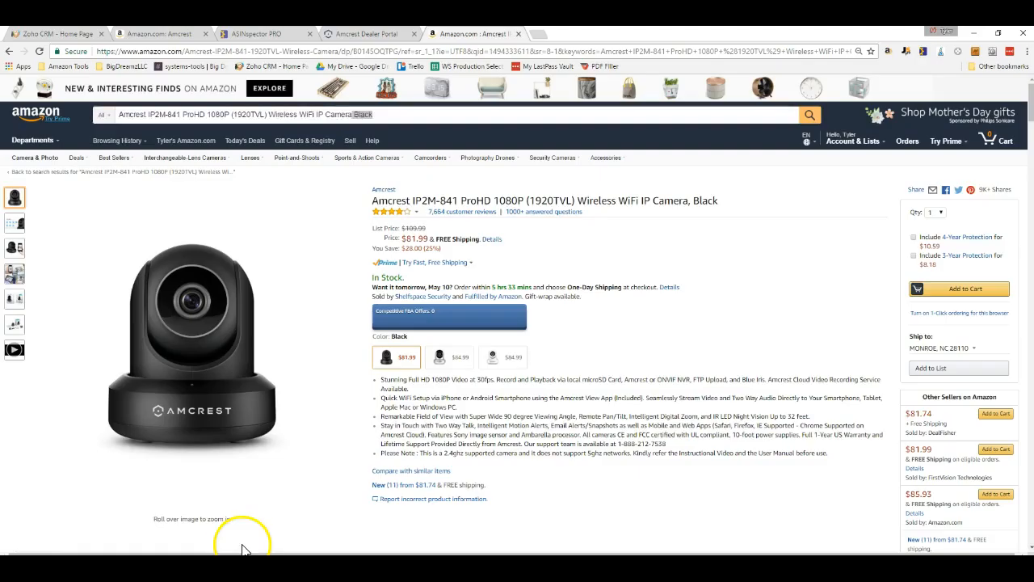
left_click(374, 39)
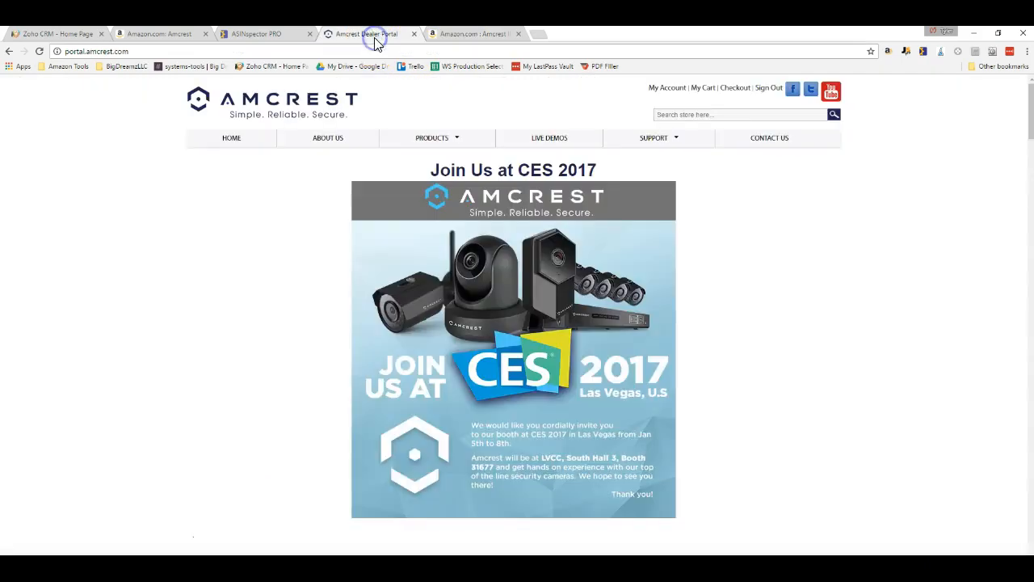
left_click(450, 140)
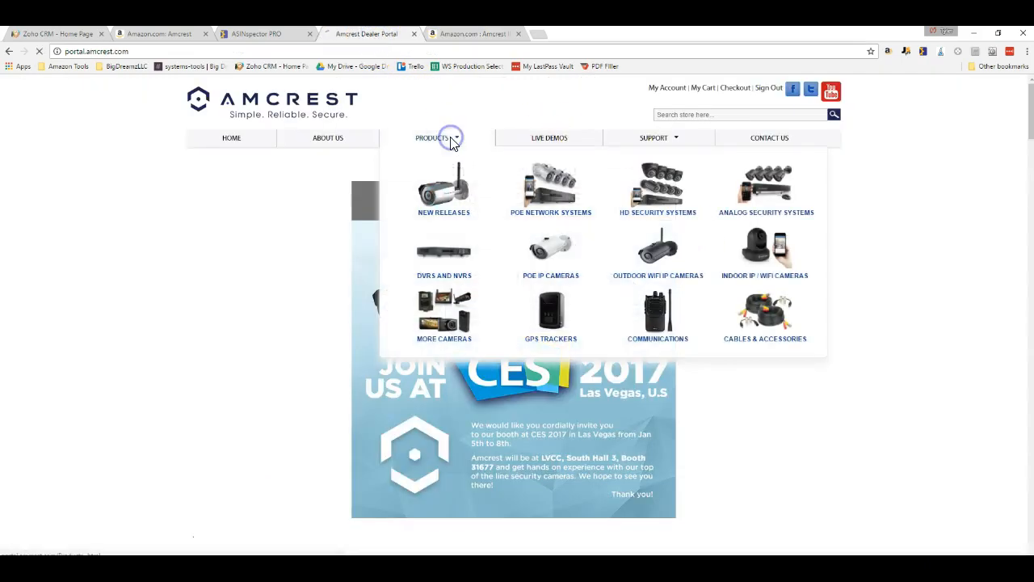
Copy the full product name, Amcrest IP2M-841 ProHD 1080P (1920TVL) Wireless WiFi IP Camera Black, from the Amazon search box.
left_click(464, 30)
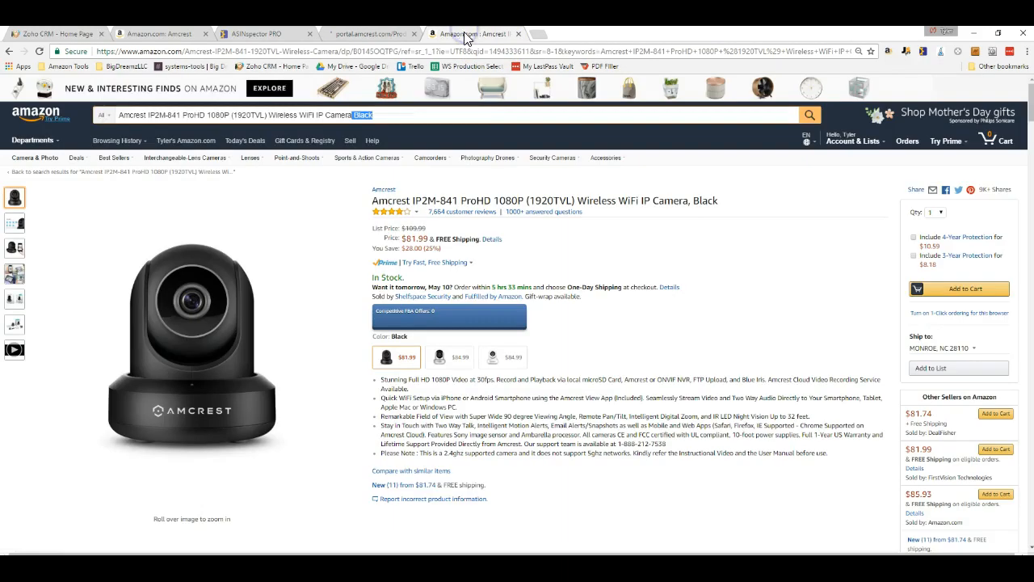
left_click(384, 116)
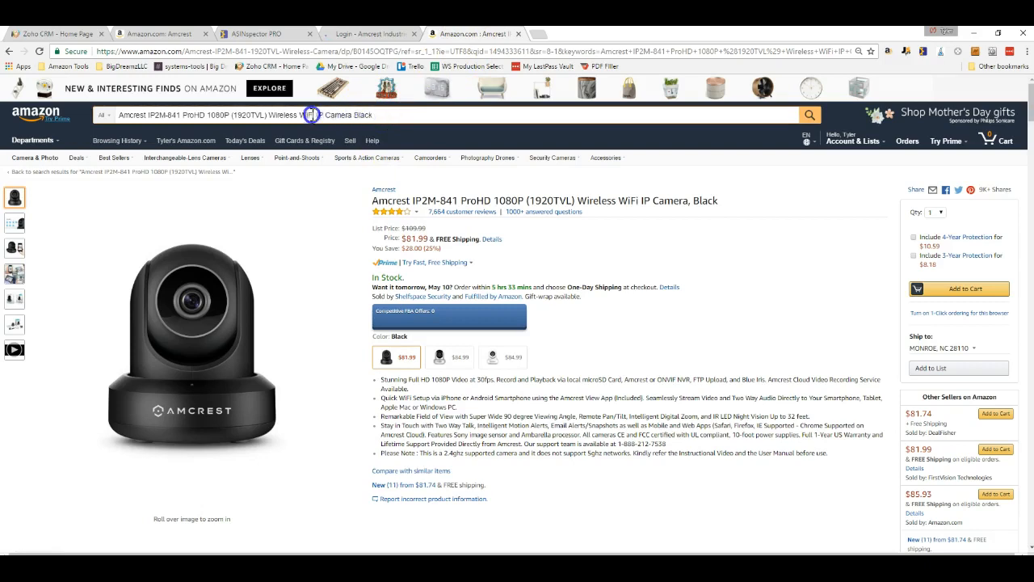
left_click(119, 108)
left_click_drag(120, 107, 120, 116)
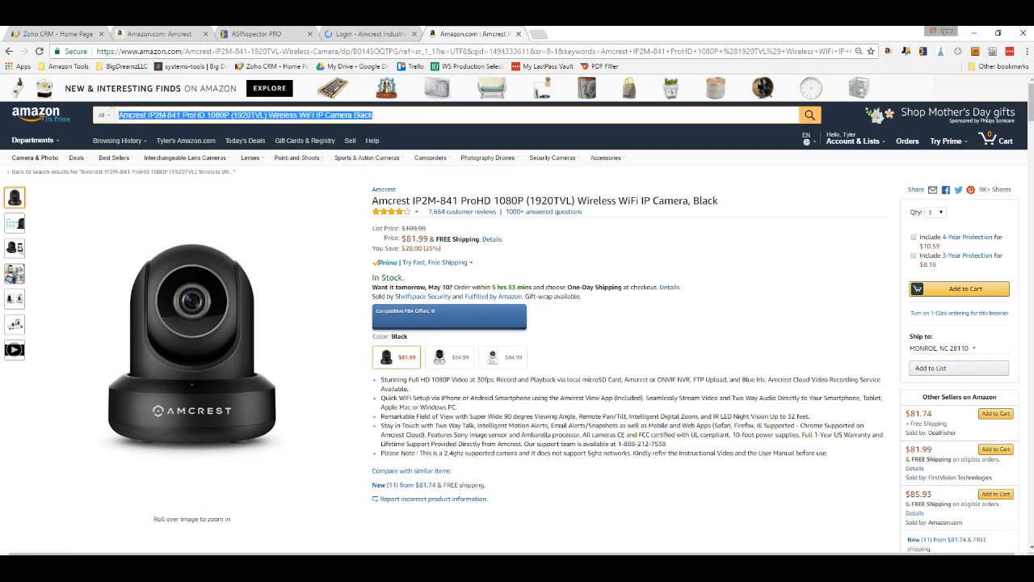
Return to the Amcrest Dealer Portal and sign in as a returning authorized dealer with the account email and password.
left_click(364, 33)
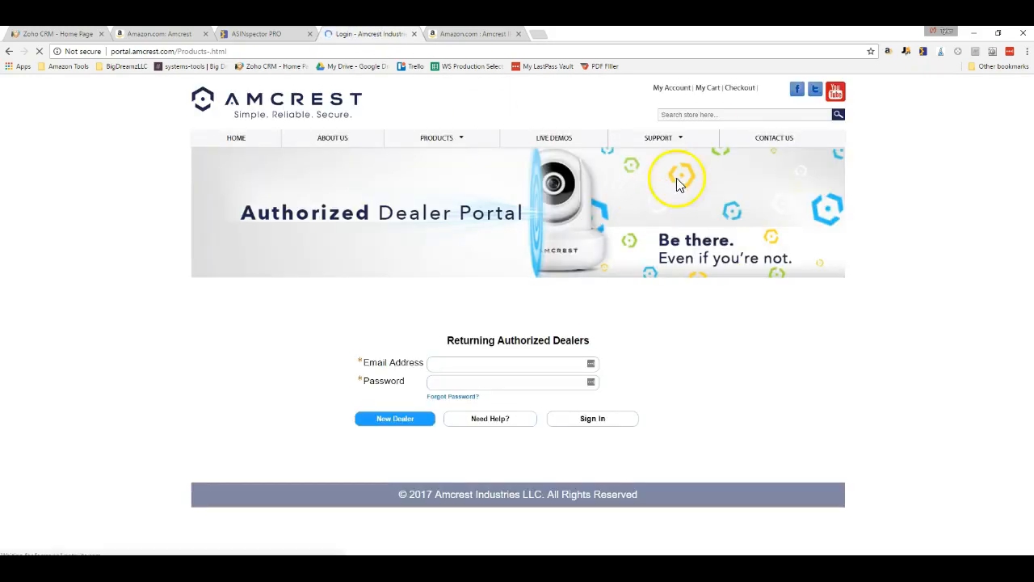
left_click(707, 116)
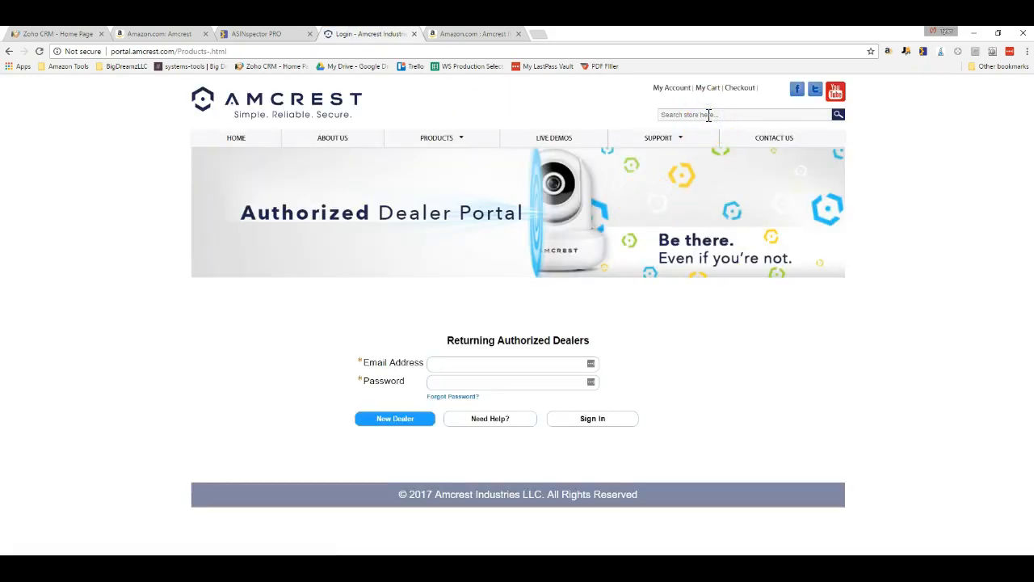
left_click(522, 363)
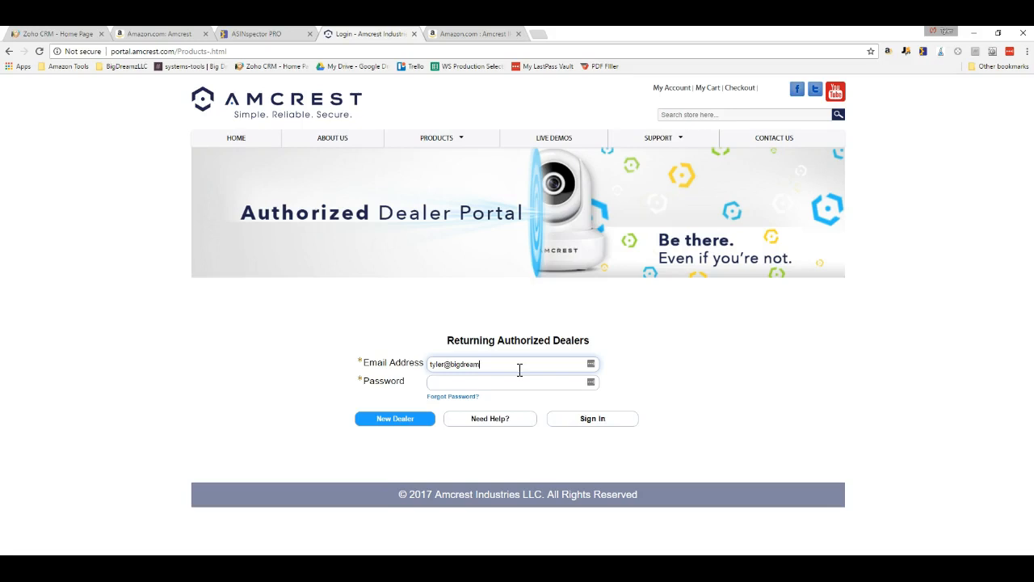
key("Tab")
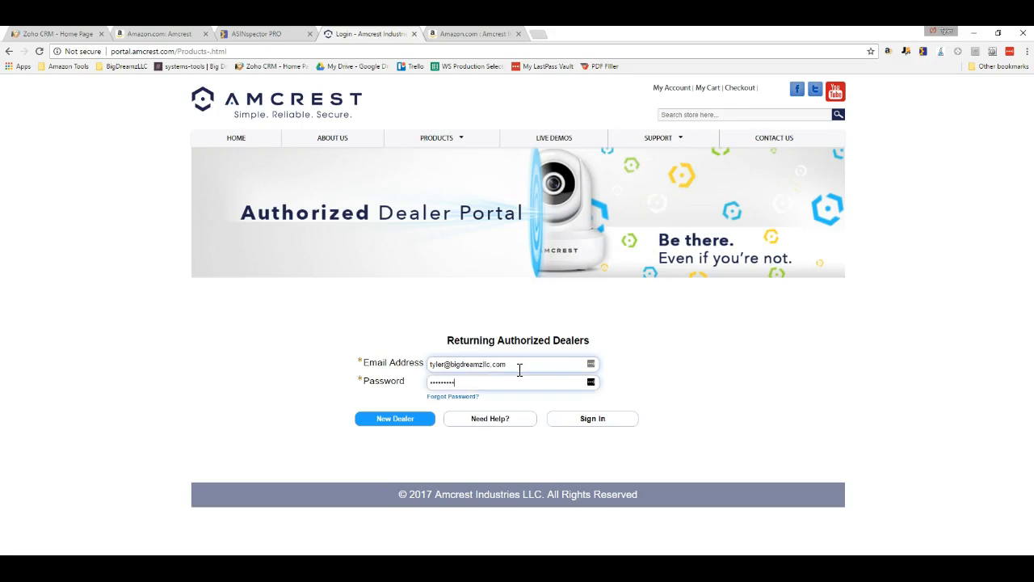
key("Return")
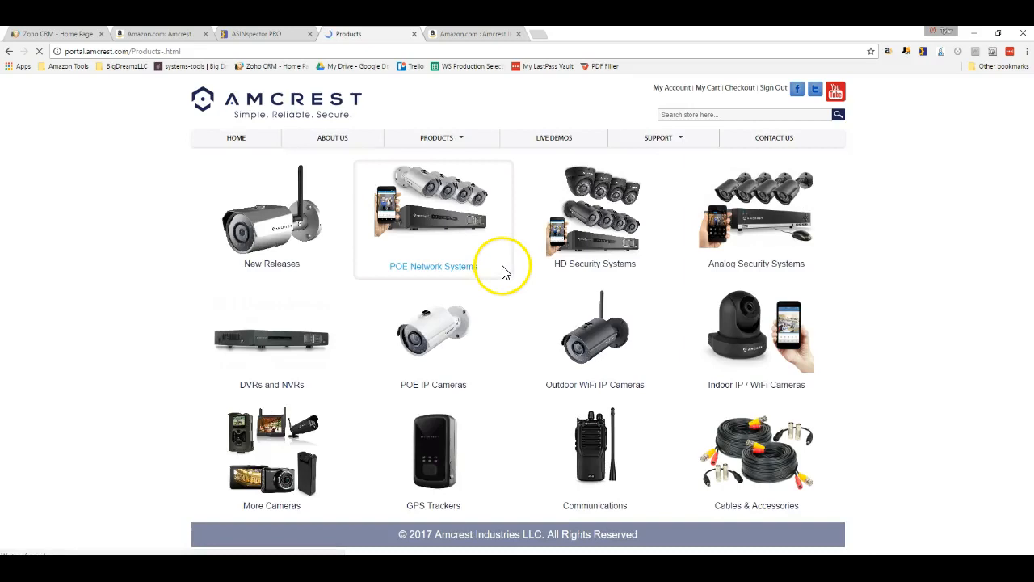
Search the dealer portal's store for the copied product name, Amcrest IP2M-841 ProHD 1080P (1920TVL) Wireless WiFi IP Camera Black.
left_click(672, 113)
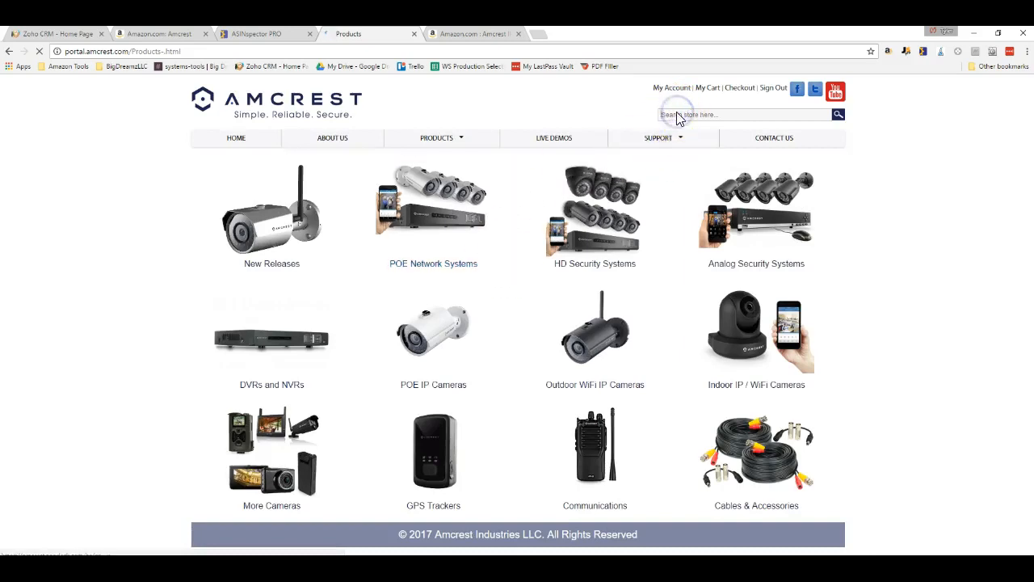
key("ctrl+v")
key("Return")
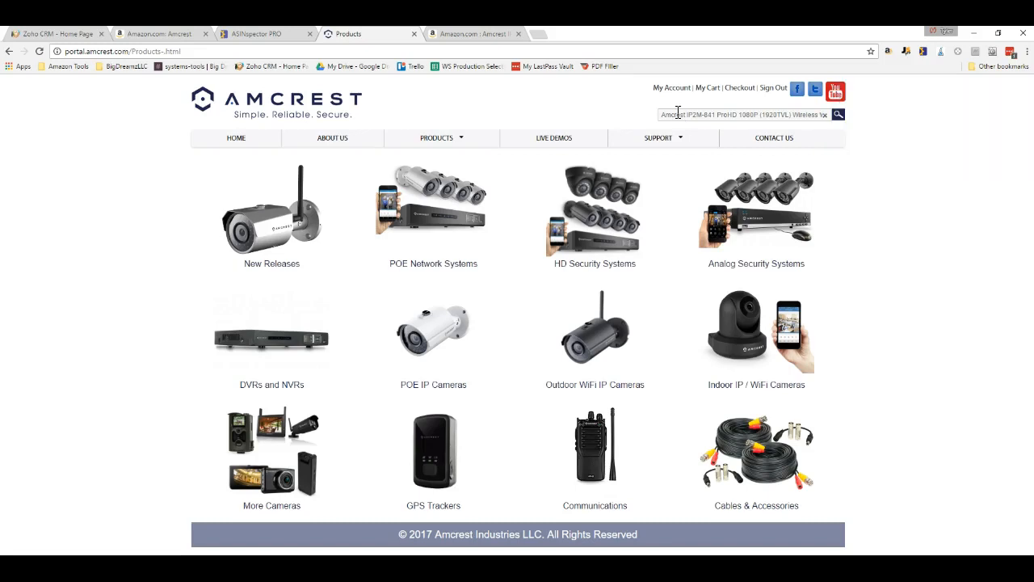
left_click(839, 115)
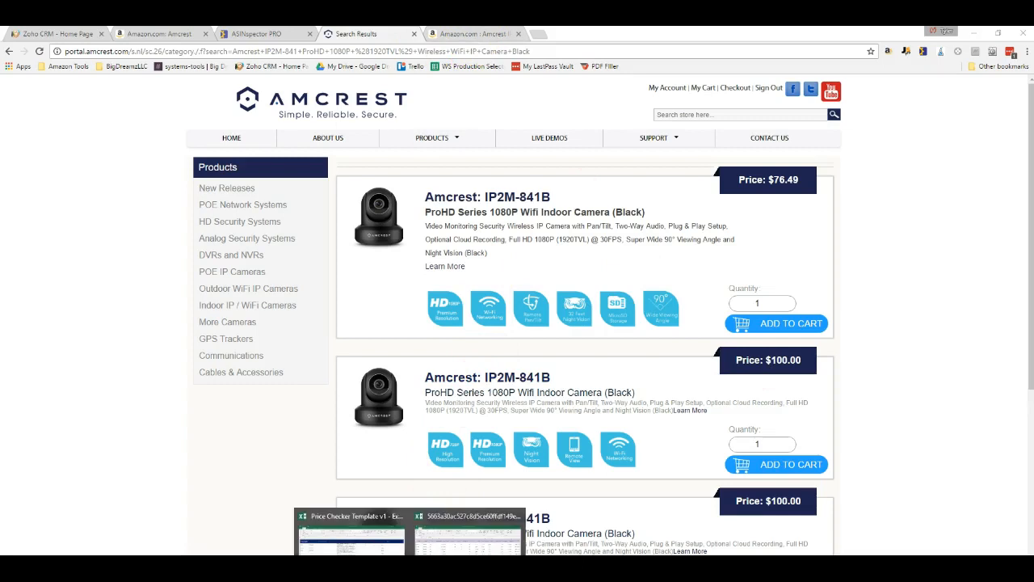
Check the first product's description in E2 of the Excel template against the IP2M-841B search results in the portal in Chrome.
left_click(396, 543)
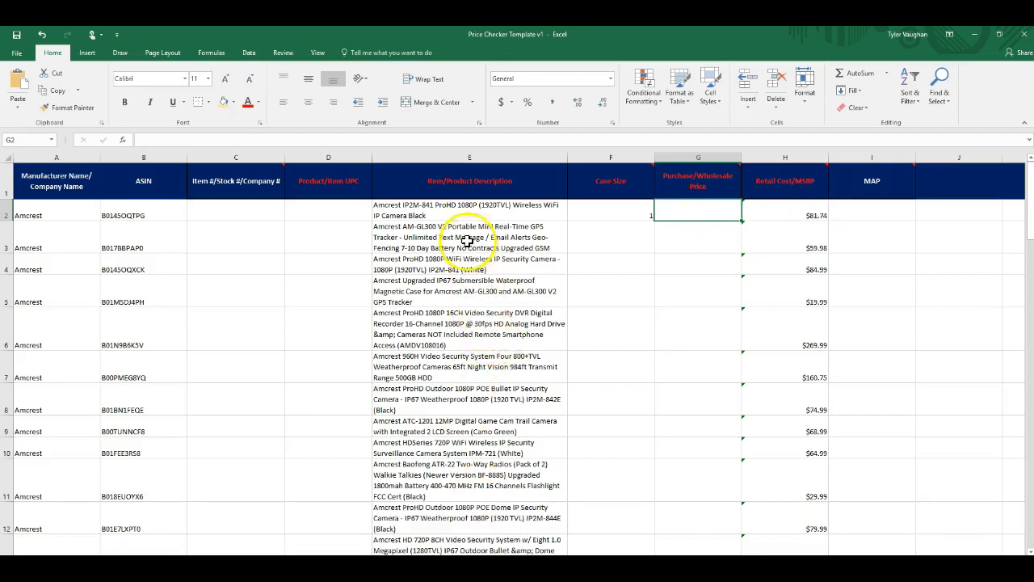
left_click(417, 210)
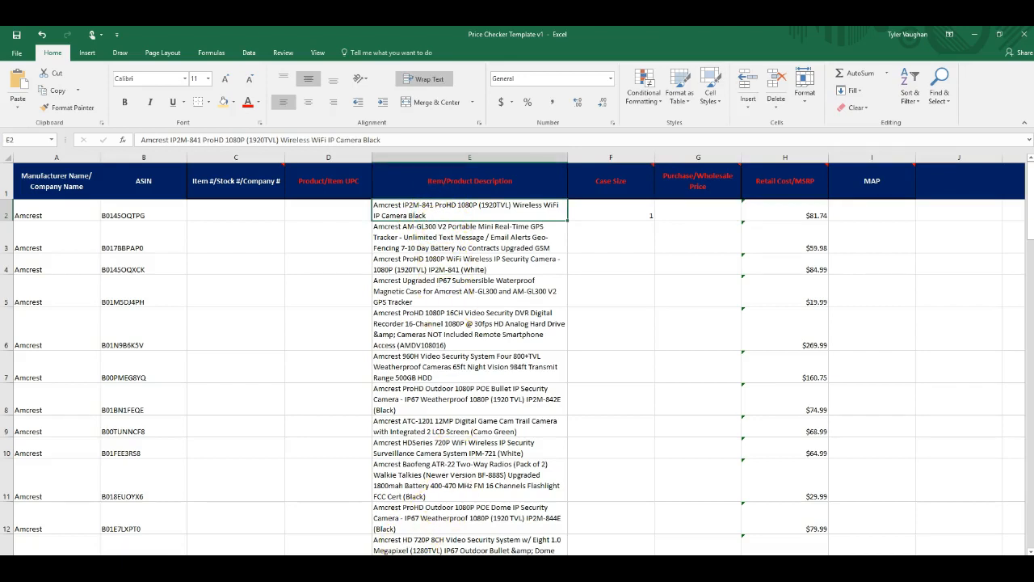
left_click(226, 530)
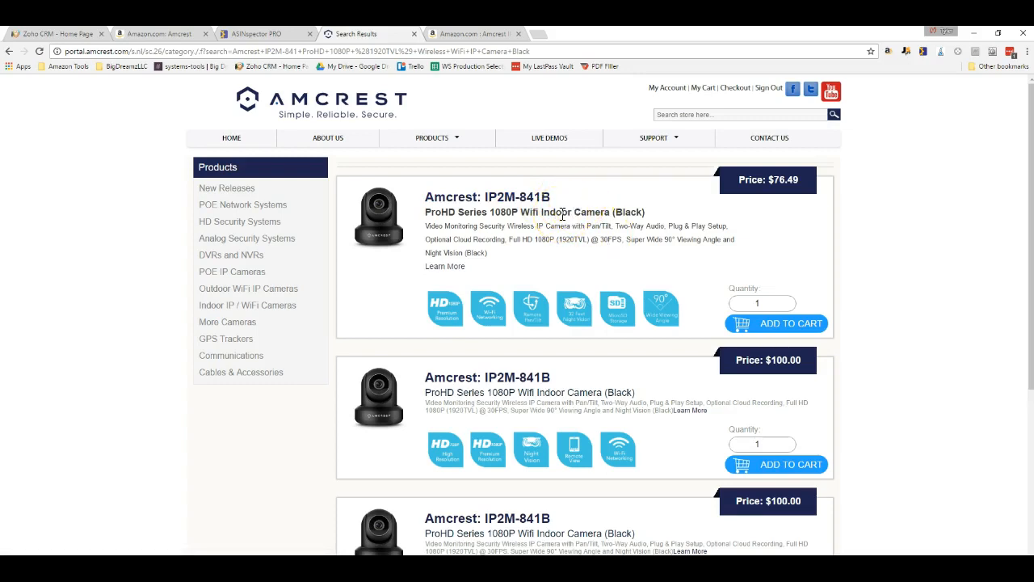
scroll(581, 347, "down", 1)
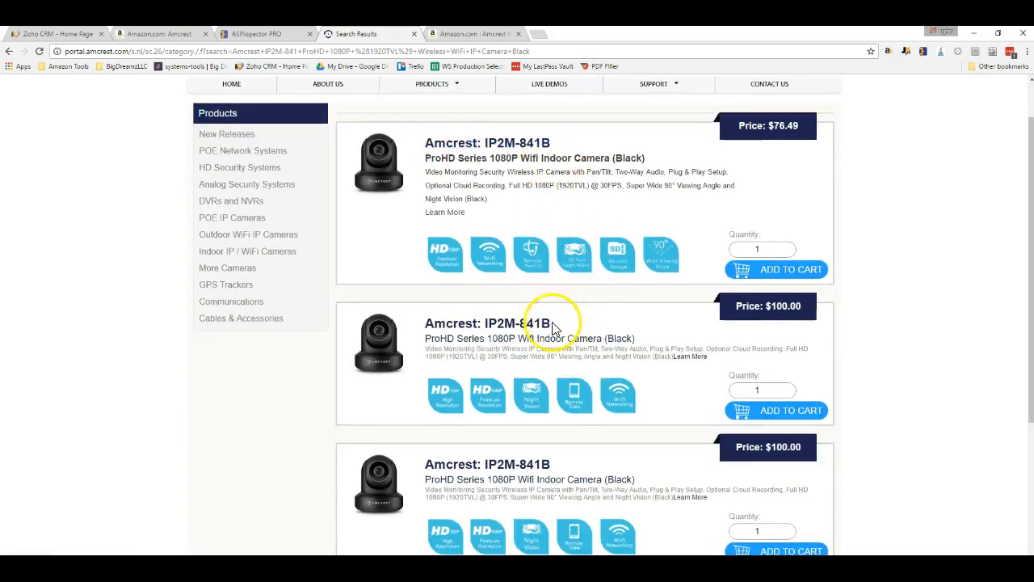
scroll(598, 404, "down", 2)
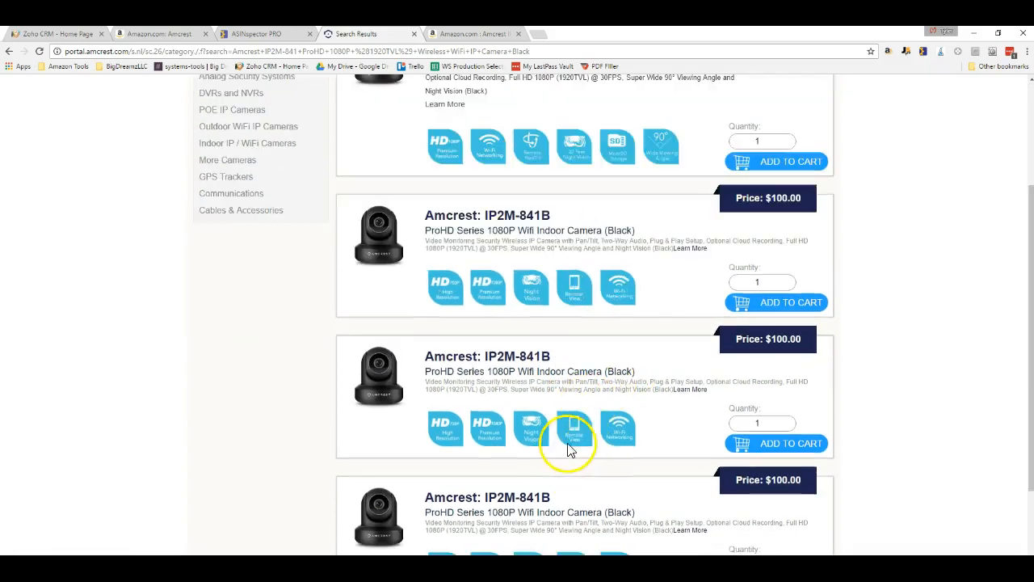
scroll(602, 489, "down", 2)
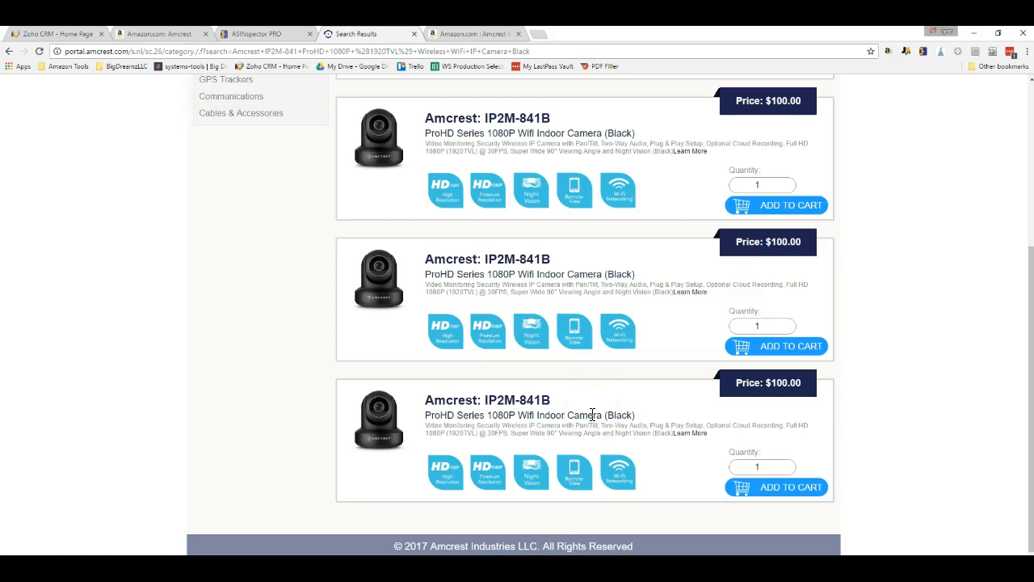
scroll(592, 414, "up", 3)
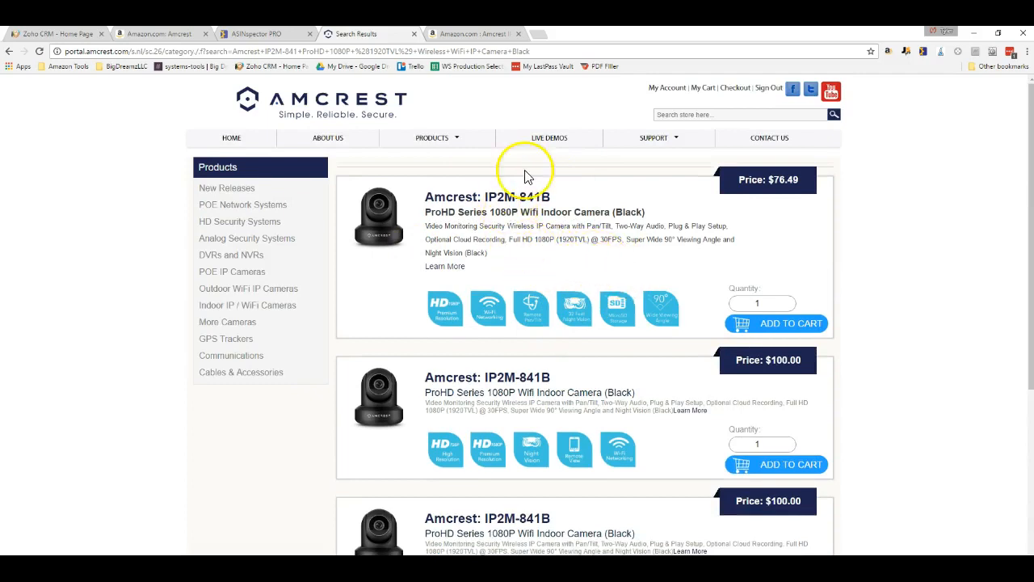
Browse the portal's Indoor IP / WiFi Cameras category and go back to the product search results.
mouse_move(462, 143)
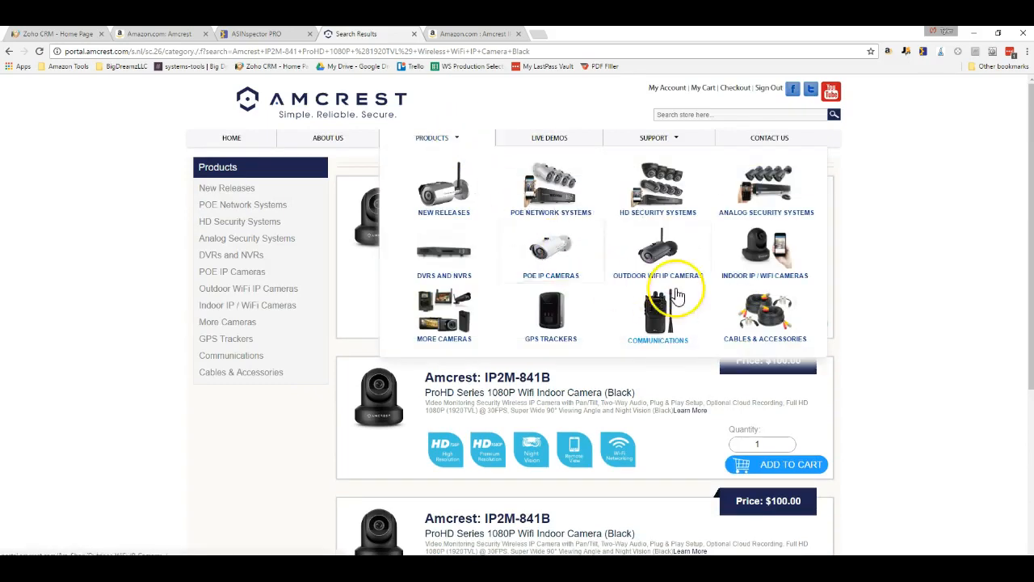
left_click(754, 276)
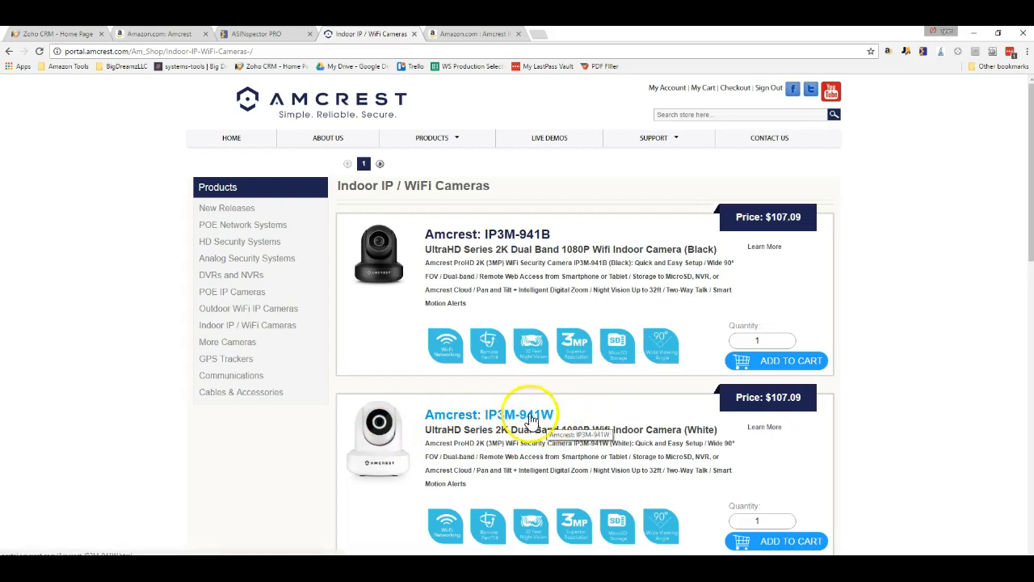
left_click(9, 51)
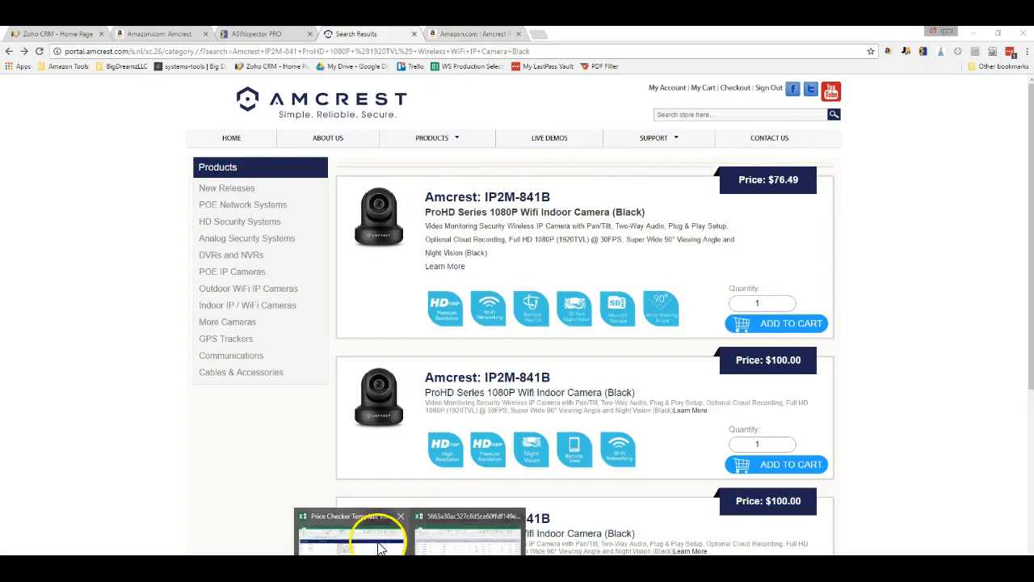
Switch to the Price Checker Template in Excel and enter 76.49 as the first product's Purchase/Wholesale Price in G2.
left_click(380, 543)
left_click(709, 209)
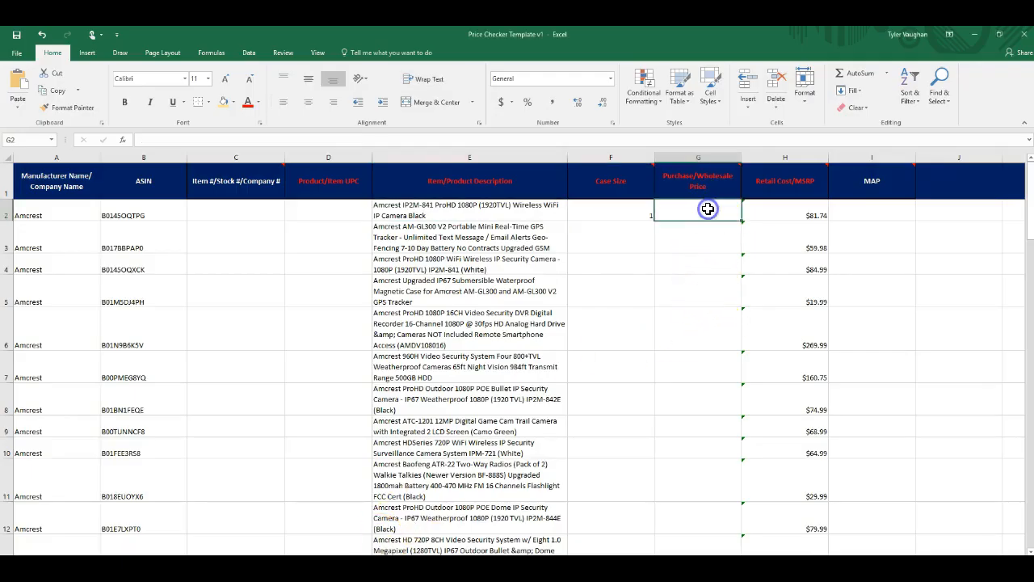
type("76.")
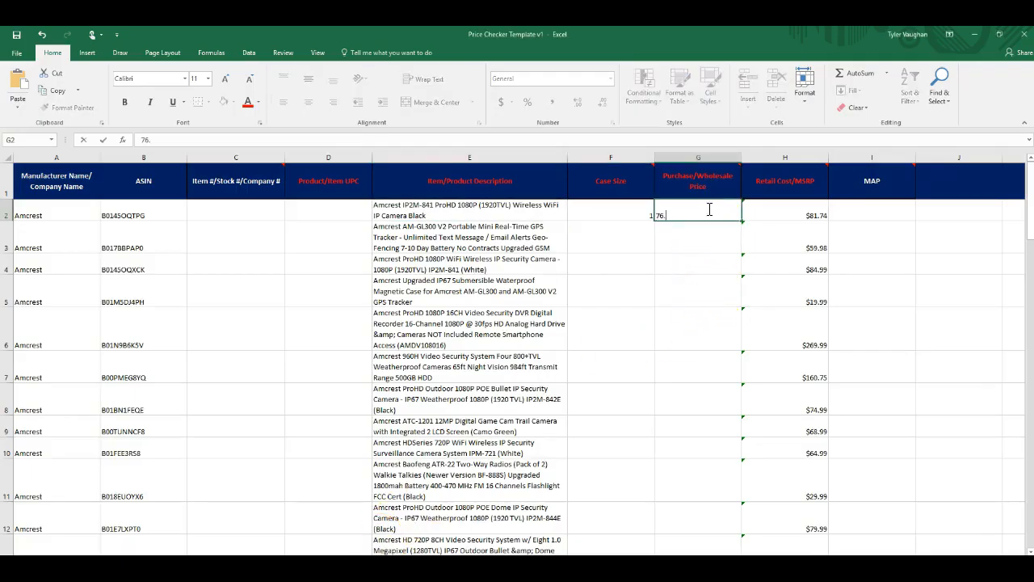
type("49")
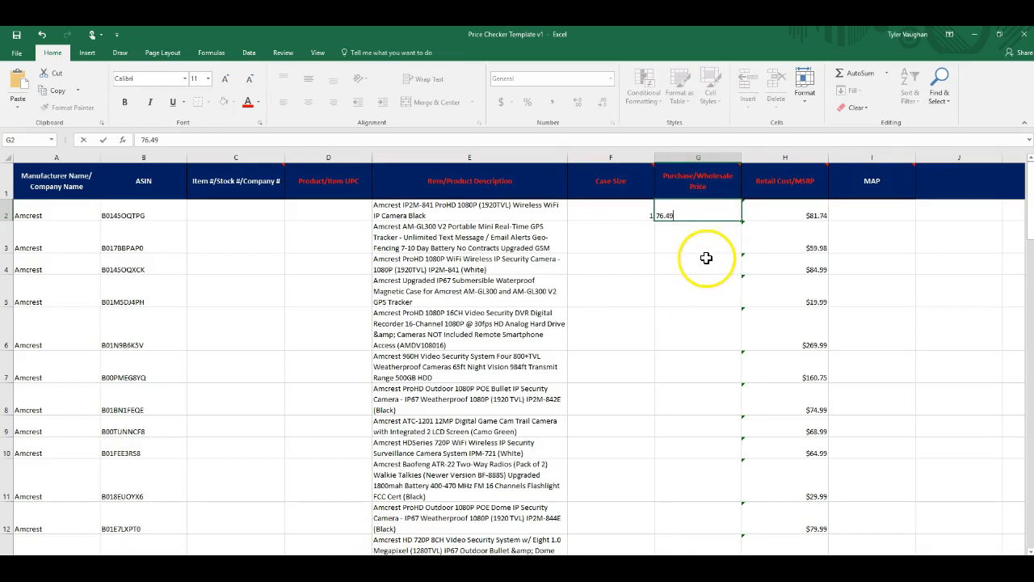
left_click(702, 233)
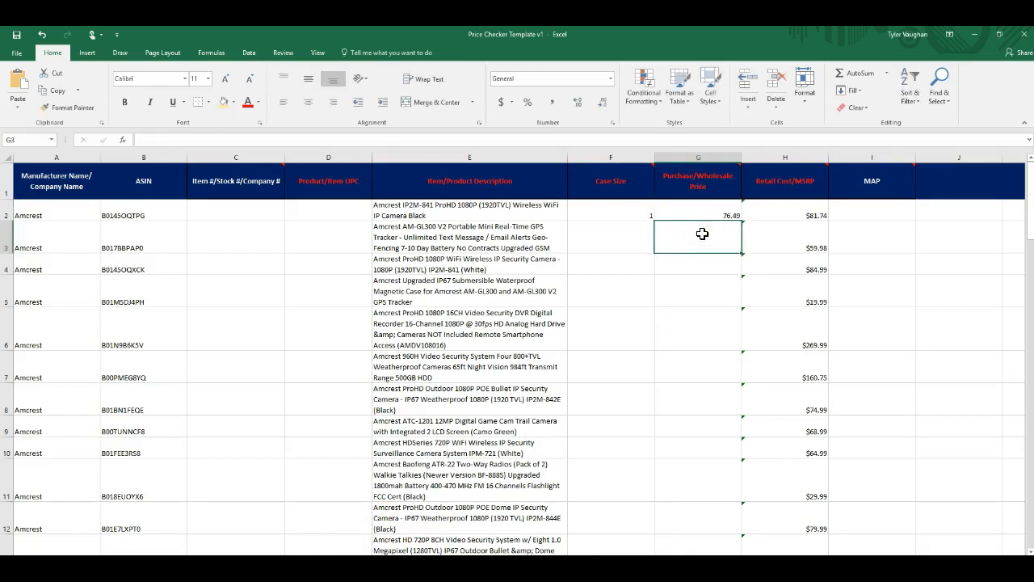
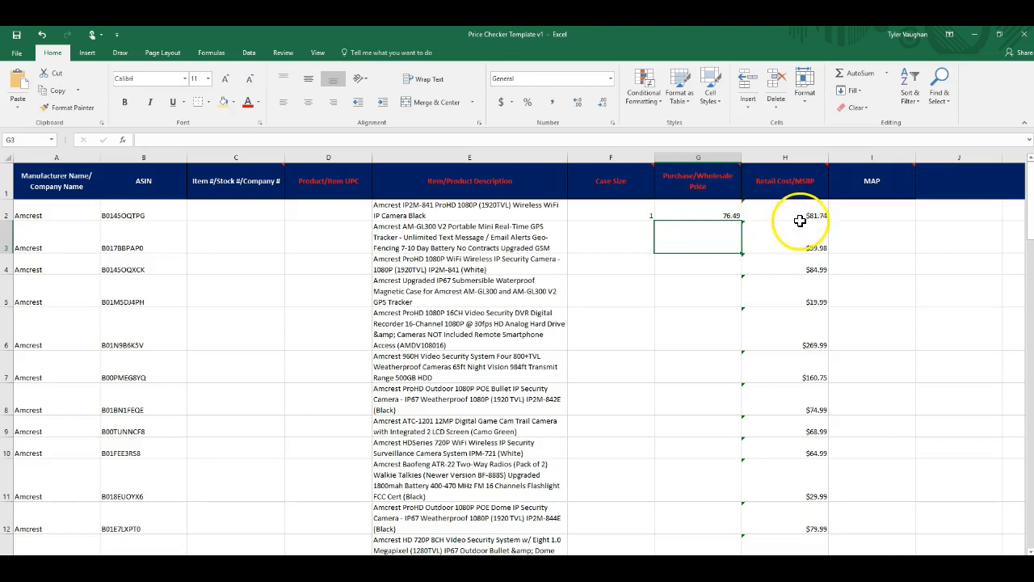
Review the first product's case size, wholesale price and retail cost in F2:H2 and recheck the portal listing in Chrome before returning to Excel.
left_click(647, 213)
left_click_drag(666, 213, 771, 215)
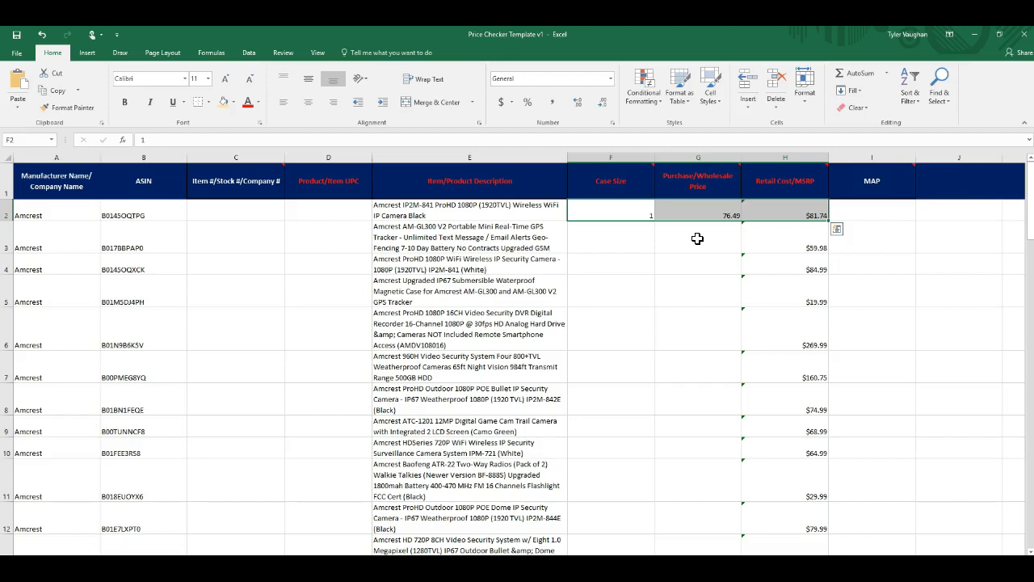
left_click(636, 235)
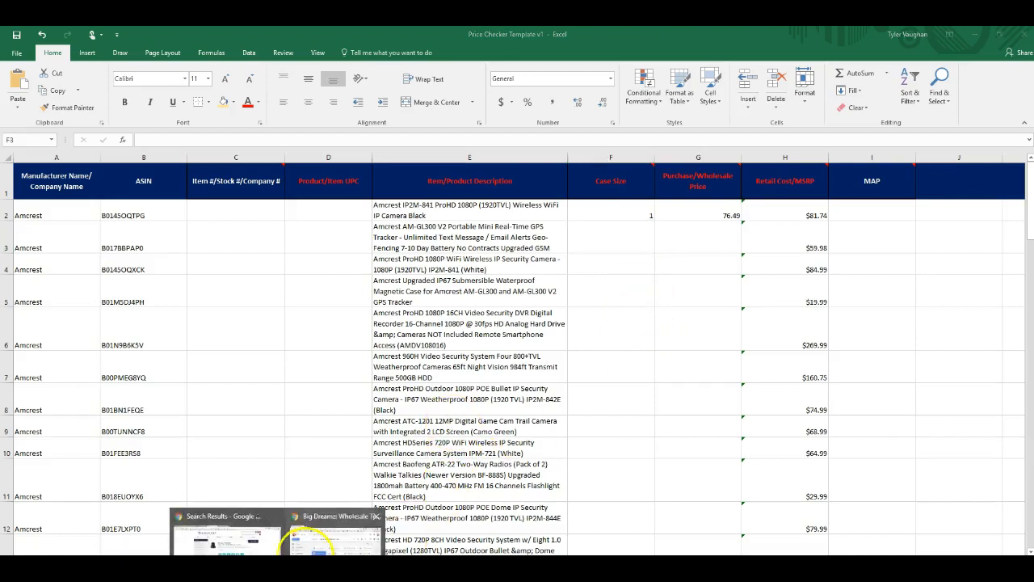
left_click(226, 529)
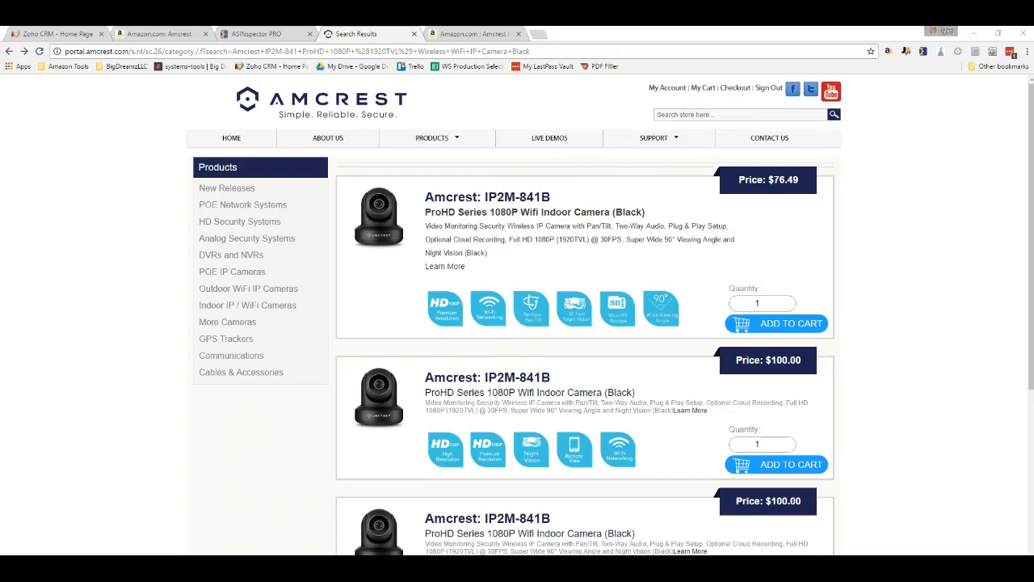
mouse_move(436, 552)
left_click(364, 540)
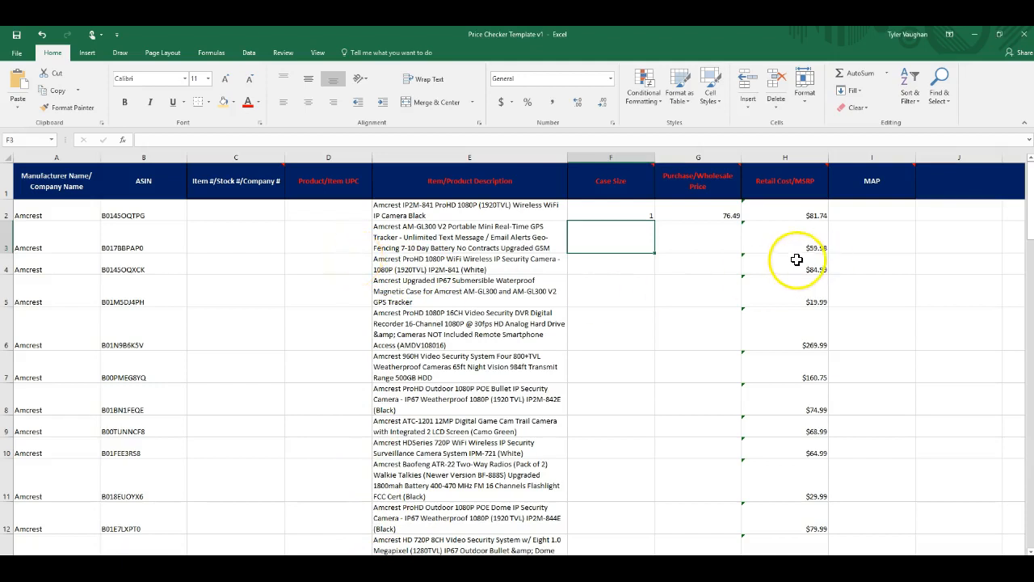
Save a copy of the workbook to the Desktop under the name Amcrest-Price Checker Template v1.
left_click(19, 53)
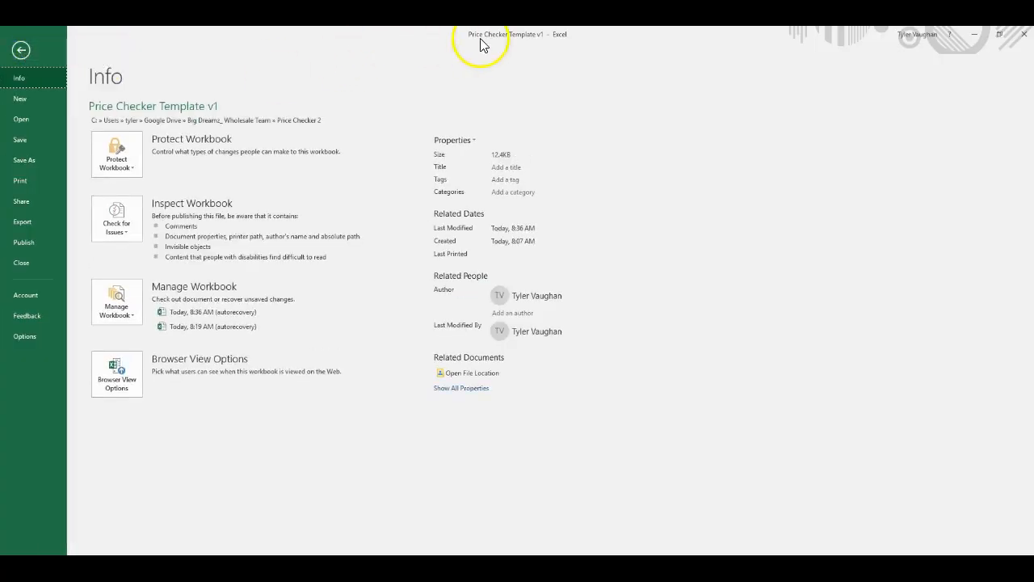
left_click(31, 161)
left_click(136, 241)
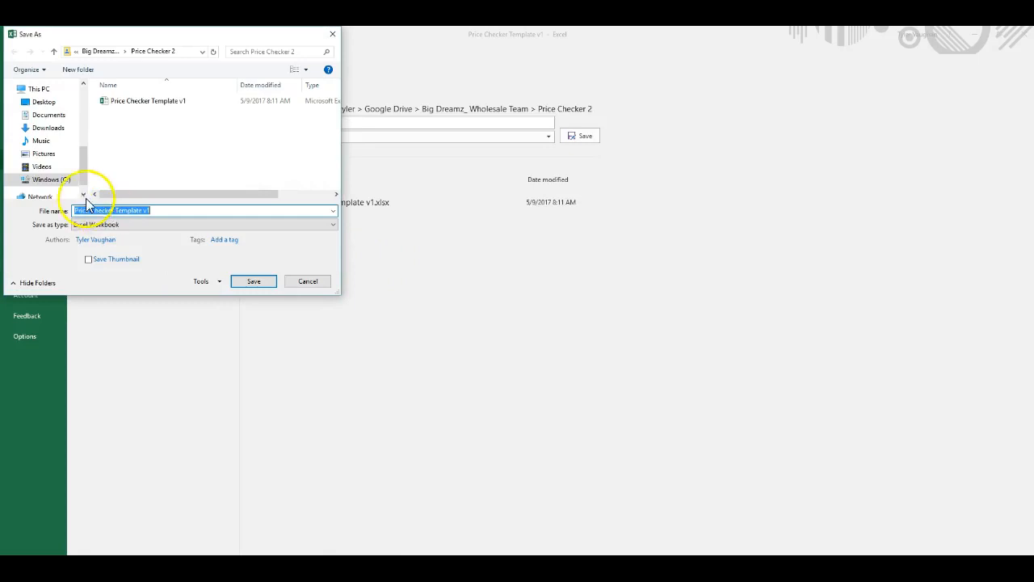
left_click(44, 102)
left_click(75, 211)
left_click(74, 211)
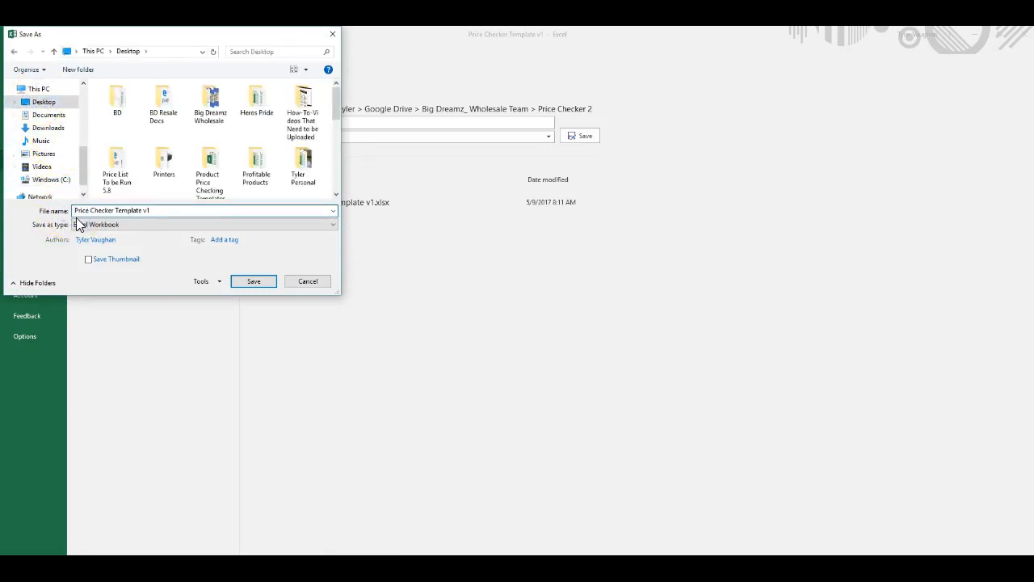
type("Ama")
type("rest")
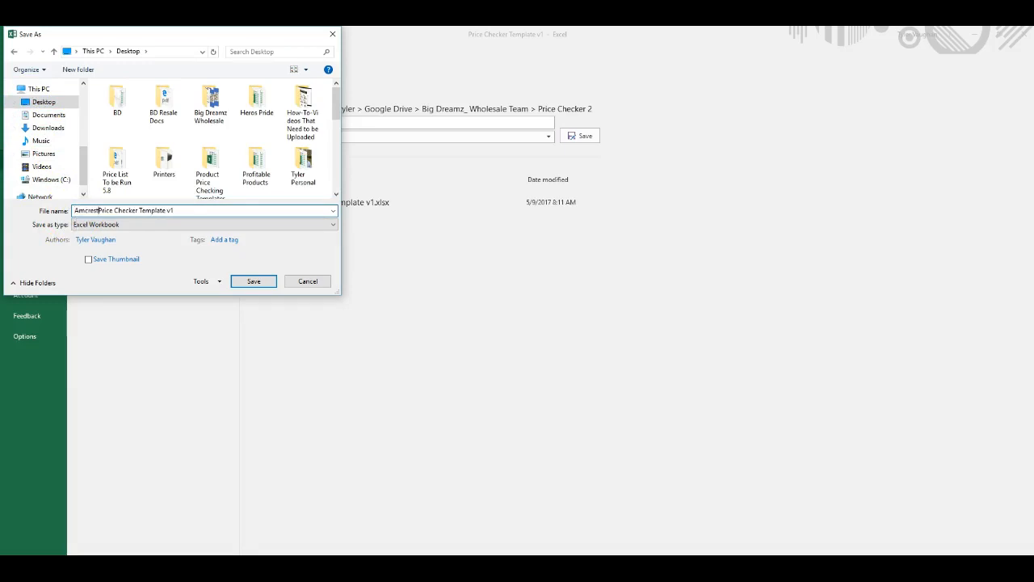
type("-")
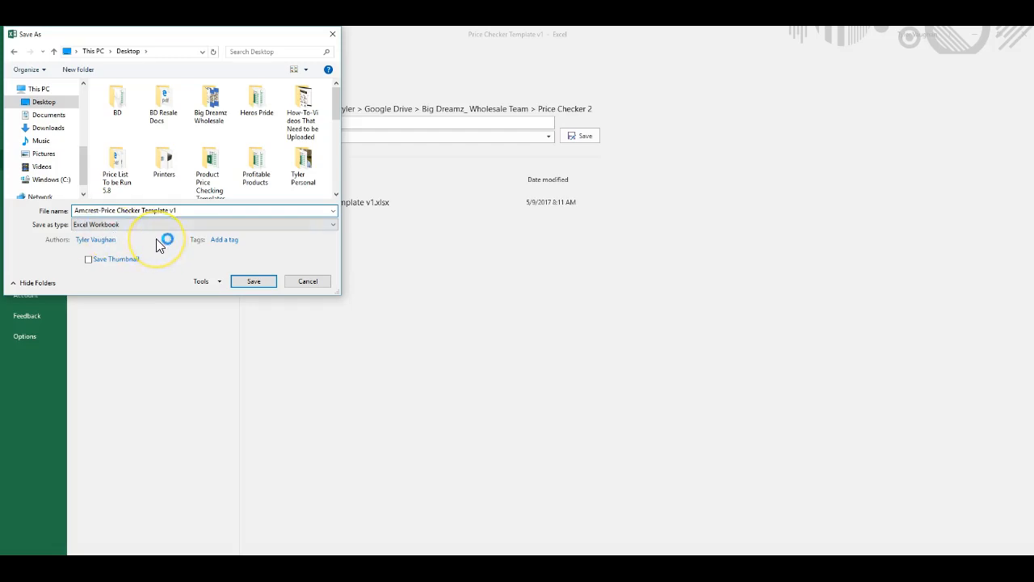
left_click(257, 282)
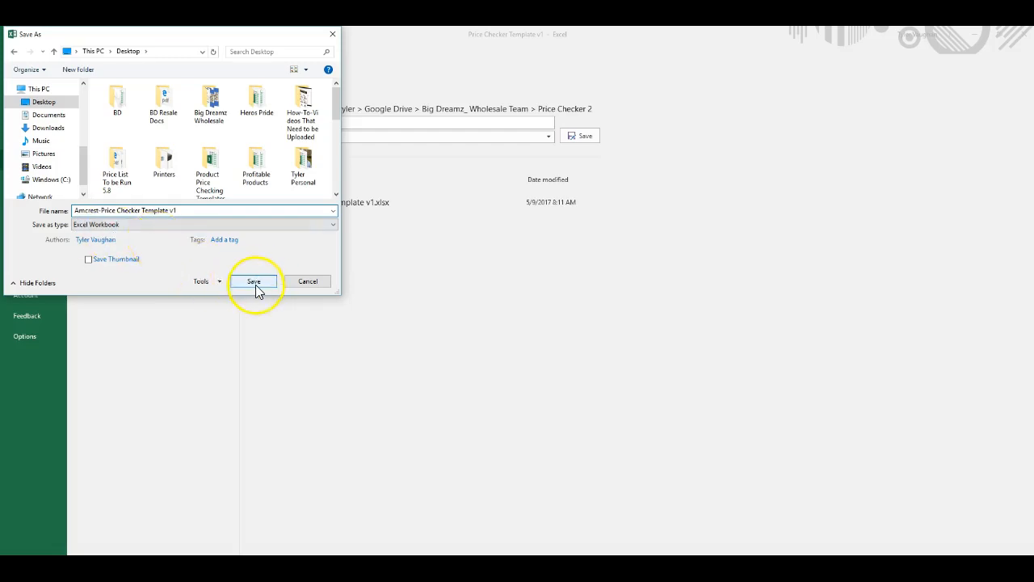